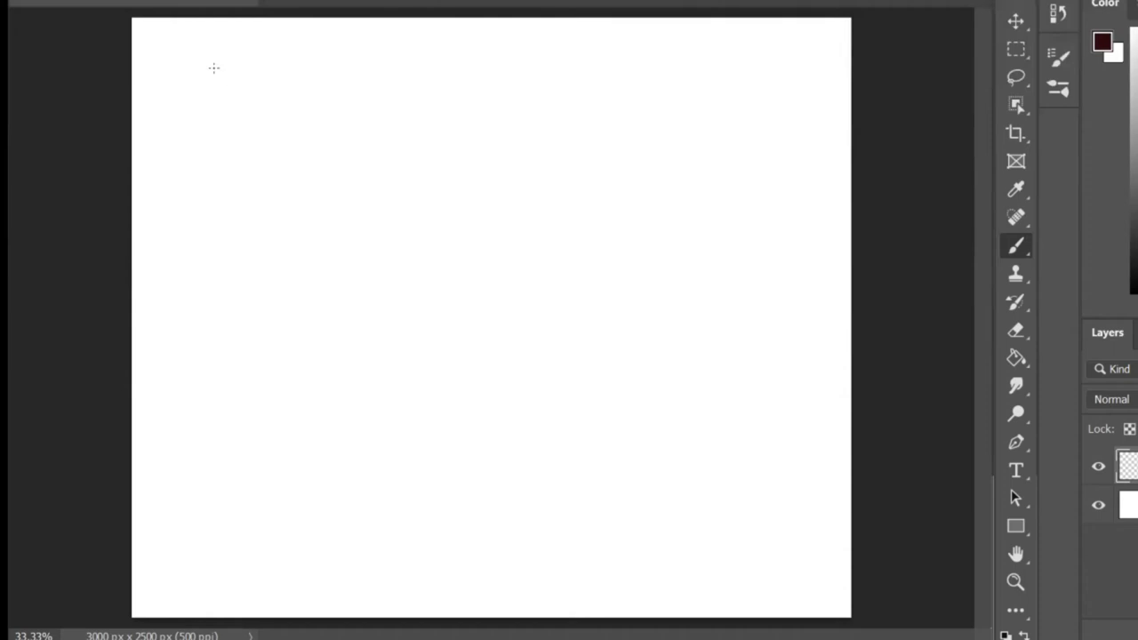
Handwrite the title "Rainwing / nightwing" across the upper part of the canvas with the brush
{"action": "mouse_move", "coordinate": [204, 63]}
{"action": "left_mouse_down"}
{"action": "mouse_move", "coordinate": [206, 79]}
{"action": "mouse_move", "coordinate": [228, 88]}
{"action": "mouse_move", "coordinate": [291, 74]}
{"action": "mouse_move", "coordinate": [310, 90]}
{"action": "left_mouse_up"}
{"action": "key", "text": "ctrl+z"}
{"action": "key", "text": "ctrl+z"}
{"action": "mouse_move", "coordinate": [313, 88]}
{"action": "left_mouse_down"}
{"action": "mouse_move", "coordinate": [379, 52]}
{"action": "mouse_move", "coordinate": [391, 66]}
{"action": "mouse_move", "coordinate": [428, 64]}
{"action": "mouse_move", "coordinate": [412, 105]}
{"action": "left_mouse_up"}
{"action": "left_click_drag", "start_coordinate": [437, 48], "coordinate": [449, 83]}
{"action": "mouse_move", "coordinate": [456, 50]}
{"action": "left_mouse_down"}
{"action": "mouse_move", "coordinate": [488, 57]}
{"action": "mouse_move", "coordinate": [516, 65]}
{"action": "mouse_move", "coordinate": [503, 96]}
{"action": "left_mouse_up"}
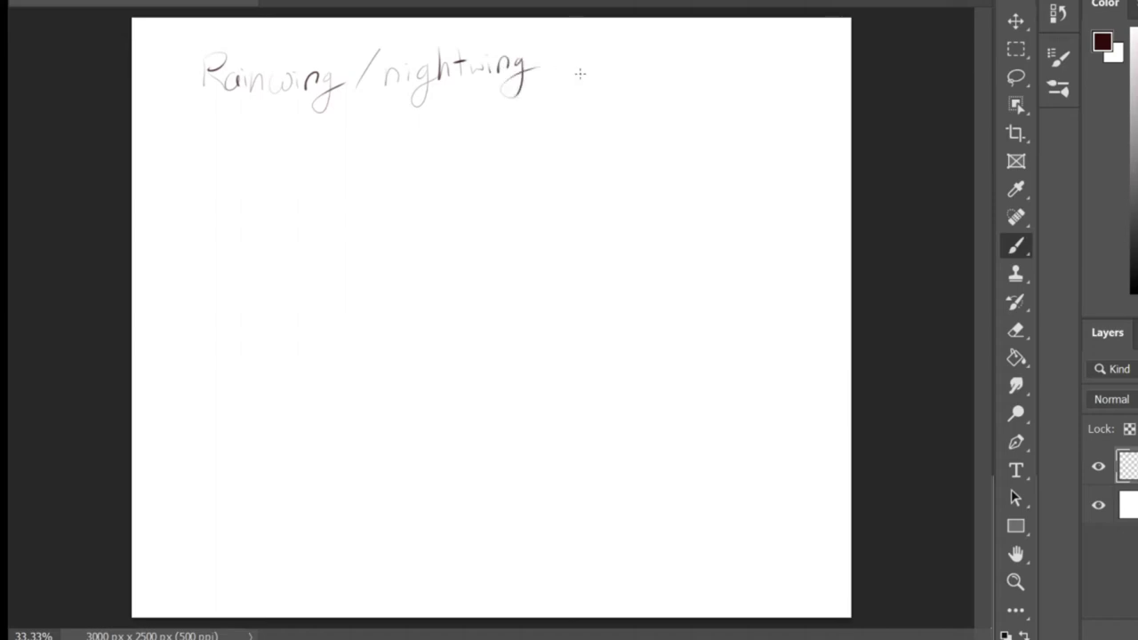
Add a new layer and rough in a dragon's round head, neck, torso and long tail with a curled tip
{"action": "key", "text": "ctrl+alt+shift+n"}
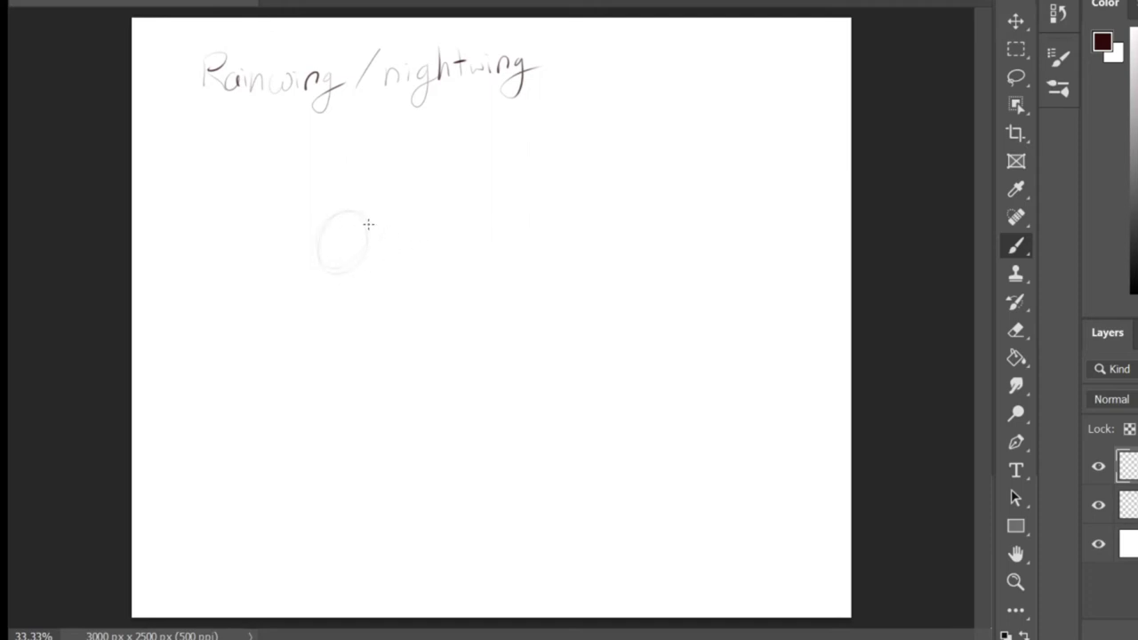
{"action": "left_click_drag", "start_coordinate": [403, 286], "coordinate": [352, 305]}
{"action": "left_click_drag", "start_coordinate": [514, 296], "coordinate": [456, 349]}
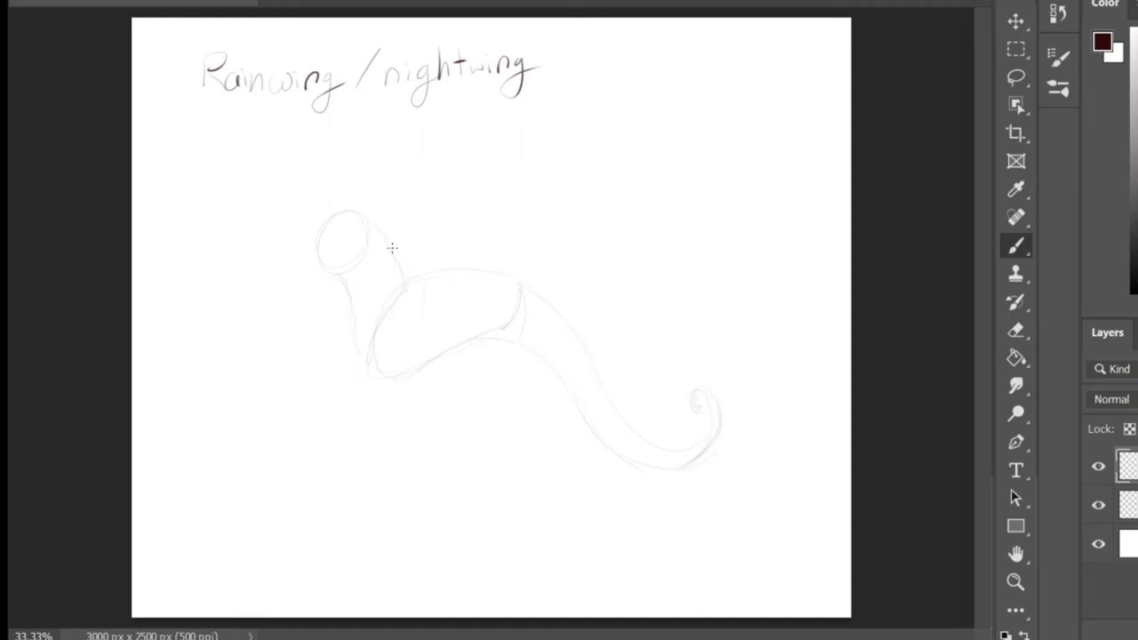
Sketch the near front leg and the bent near hind leg beneath the dragon's torso
{"action": "mouse_move", "coordinate": [408, 340]}
{"action": "left_mouse_down"}
{"action": "mouse_move", "coordinate": [406, 371]}
{"action": "mouse_move", "coordinate": [377, 393]}
{"action": "mouse_move", "coordinate": [381, 461]}
{"action": "left_mouse_up"}
{"action": "left_click_drag", "start_coordinate": [398, 440], "coordinate": [403, 463]}
{"action": "left_click_drag", "start_coordinate": [514, 344], "coordinate": [494, 383]}
{"action": "left_click_drag", "start_coordinate": [461, 355], "coordinate": [461, 392]}
{"action": "mouse_move", "coordinate": [493, 441]}
{"action": "left_mouse_down"}
{"action": "mouse_move", "coordinate": [494, 404]}
{"action": "mouse_move", "coordinate": [507, 439]}
{"action": "mouse_move", "coordinate": [481, 467]}
{"action": "mouse_move", "coordinate": [505, 452]}
{"action": "mouse_move", "coordinate": [483, 482]}
{"action": "mouse_move", "coordinate": [511, 441]}
{"action": "mouse_move", "coordinate": [487, 394]}
{"action": "mouse_move", "coordinate": [525, 330]}
{"action": "left_mouse_up"}
Select and reposition the lower part of the hind leg, and sketch its foot
{"action": "left_click", "coordinate": [1017, 78]}
{"action": "mouse_move", "coordinate": [508, 439]}
{"action": "left_mouse_down"}
{"action": "mouse_move", "coordinate": [509, 425]}
{"action": "mouse_move", "coordinate": [504, 447]}
{"action": "left_mouse_up"}
{"action": "left_click", "coordinate": [1017, 21]}
{"action": "left_click", "coordinate": [1010, 239]}
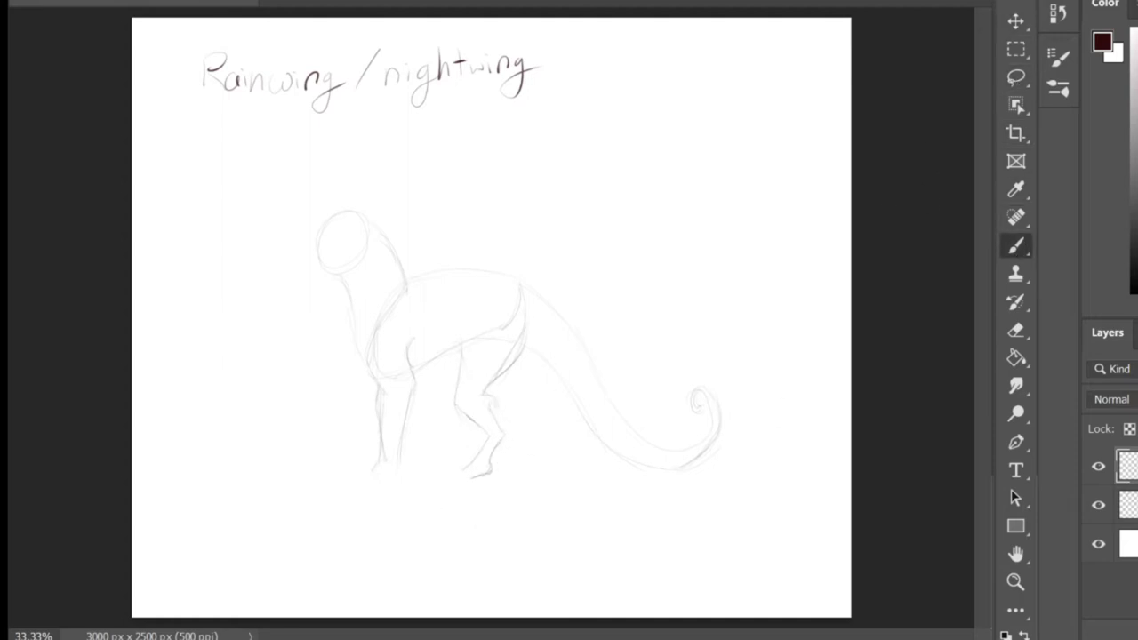
{"action": "mouse_move", "coordinate": [481, 484]}
{"action": "left_mouse_down"}
{"action": "mouse_move", "coordinate": [485, 444]}
{"action": "mouse_move", "coordinate": [506, 448]}
{"action": "mouse_move", "coordinate": [443, 479]}
{"action": "left_mouse_up"}
Clean up the near feet, and sketch the chest line and the far front leg with its foot
{"action": "key", "text": "ctrl+plus"}
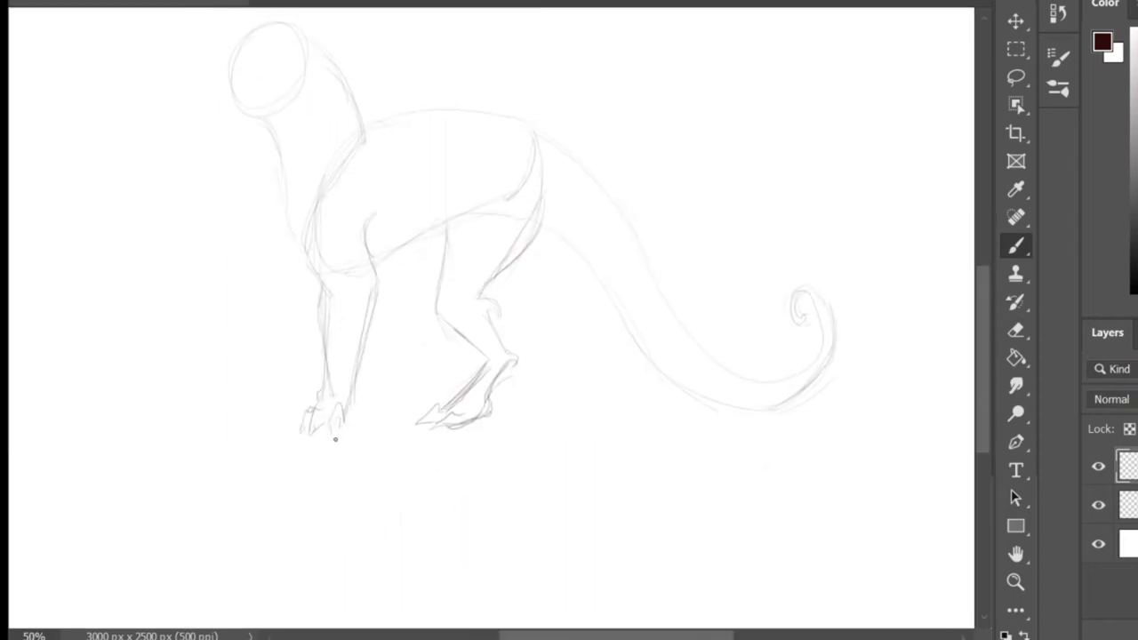
{"action": "key", "text": "e"}
{"action": "key", "text": "b"}
{"action": "left_click_drag", "start_coordinate": [285, 215], "coordinate": [296, 267]}
{"action": "left_click_drag", "start_coordinate": [270, 401], "coordinate": [245, 418]}
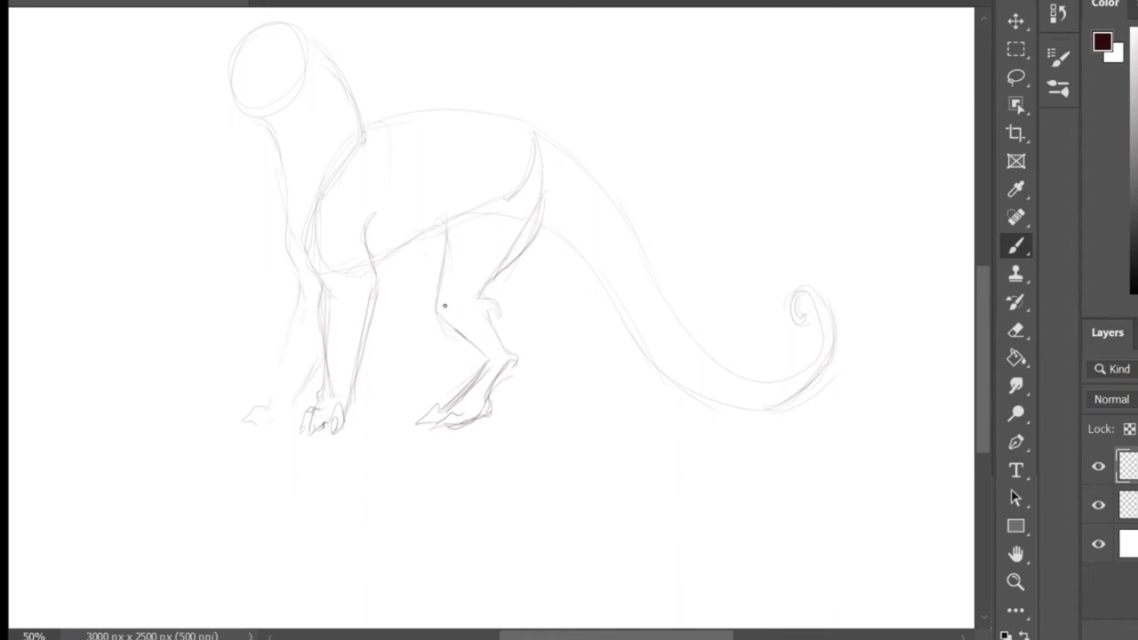
Sketch the far hind leg behind the near one, from the belly down to the foot
{"action": "mouse_move", "coordinate": [425, 299]}
{"action": "left_mouse_down"}
{"action": "mouse_move", "coordinate": [468, 348]}
{"action": "mouse_move", "coordinate": [458, 396]}
{"action": "left_mouse_up"}
{"action": "left_click_drag", "start_coordinate": [418, 307], "coordinate": [441, 332]}
{"action": "left_click_drag", "start_coordinate": [448, 405], "coordinate": [467, 354]}
Refine the throat, back and hip contours of the dragon, erasing excess lines around the hip
{"action": "left_click_drag", "start_coordinate": [983, 398], "coordinate": [983, 380]}
{"action": "left_click_drag", "start_coordinate": [253, 181], "coordinate": [285, 222]}
{"action": "mouse_move", "coordinate": [365, 185]}
{"action": "left_mouse_down"}
{"action": "mouse_move", "coordinate": [539, 190]}
{"action": "mouse_move", "coordinate": [545, 265]}
{"action": "mouse_move", "coordinate": [521, 315]}
{"action": "mouse_move", "coordinate": [542, 260]}
{"action": "left_mouse_up"}
{"action": "left_click", "coordinate": [1016, 330]}
{"action": "key", "text": "b"}
{"action": "left_click_drag", "start_coordinate": [365, 194], "coordinate": [532, 187]}
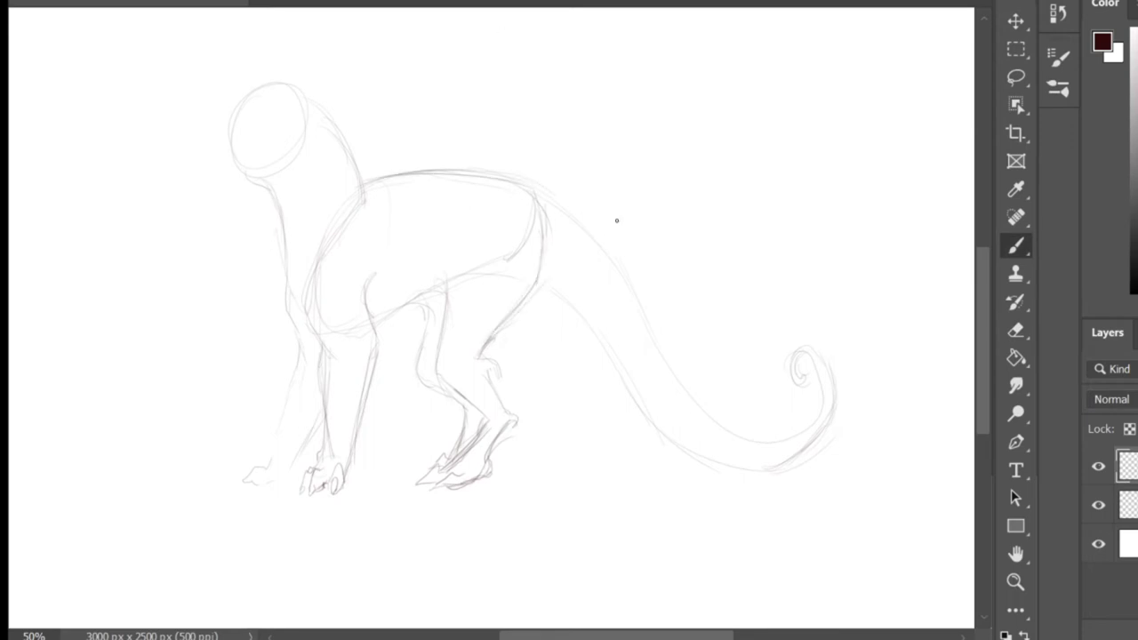
Sketch the forehead, jaw and muzzle around the head circle, and erase the excess muzzle lines
{"action": "left_click_drag", "start_coordinate": [253, 96], "coordinate": [310, 92]}
{"action": "left_click_drag", "start_coordinate": [251, 100], "coordinate": [236, 126]}
{"action": "left_click_drag", "start_coordinate": [228, 171], "coordinate": [302, 116]}
{"action": "mouse_move", "coordinate": [229, 137]}
{"action": "left_mouse_down"}
{"action": "mouse_move", "coordinate": [198, 153]}
{"action": "mouse_move", "coordinate": [185, 186]}
{"action": "mouse_move", "coordinate": [222, 203]}
{"action": "left_mouse_up"}
{"action": "left_click", "coordinate": [1019, 326]}
{"action": "left_click_drag", "start_coordinate": [210, 152], "coordinate": [184, 178]}
Redraw the snout with brow, nostril and mouth lines, and erase the leftover strokes
{"action": "left_click", "coordinate": [1017, 252]}
{"action": "mouse_move", "coordinate": [278, 92]}
{"action": "left_mouse_down"}
{"action": "mouse_move", "coordinate": [231, 134]}
{"action": "mouse_move", "coordinate": [254, 119]}
{"action": "left_mouse_up"}
{"action": "mouse_move", "coordinate": [257, 108]}
{"action": "left_mouse_down"}
{"action": "mouse_move", "coordinate": [289, 109]}
{"action": "mouse_move", "coordinate": [198, 147]}
{"action": "left_mouse_up"}
{"action": "mouse_move", "coordinate": [218, 197]}
{"action": "left_mouse_down"}
{"action": "mouse_move", "coordinate": [255, 172]}
{"action": "mouse_move", "coordinate": [193, 168]}
{"action": "left_mouse_up"}
{"action": "mouse_move", "coordinate": [238, 138]}
{"action": "left_mouse_down"}
{"action": "mouse_move", "coordinate": [292, 115]}
{"action": "mouse_move", "coordinate": [249, 128]}
{"action": "left_mouse_up"}
{"action": "mouse_move", "coordinate": [252, 128]}
{"action": "left_mouse_down"}
{"action": "mouse_move", "coordinate": [226, 153]}
{"action": "mouse_move", "coordinate": [284, 119]}
{"action": "mouse_move", "coordinate": [220, 157]}
{"action": "left_mouse_up"}
{"action": "left_click", "coordinate": [1026, 324]}
{"action": "left_click", "coordinate": [1019, 249]}
Strengthen the curve at the back of the neck and outline the far front leg
{"action": "left_click_drag", "start_coordinate": [290, 94], "coordinate": [362, 193]}
{"action": "left_click_drag", "start_coordinate": [299, 358], "coordinate": [275, 463]}
{"action": "left_click_drag", "start_coordinate": [316, 413], "coordinate": [287, 482]}
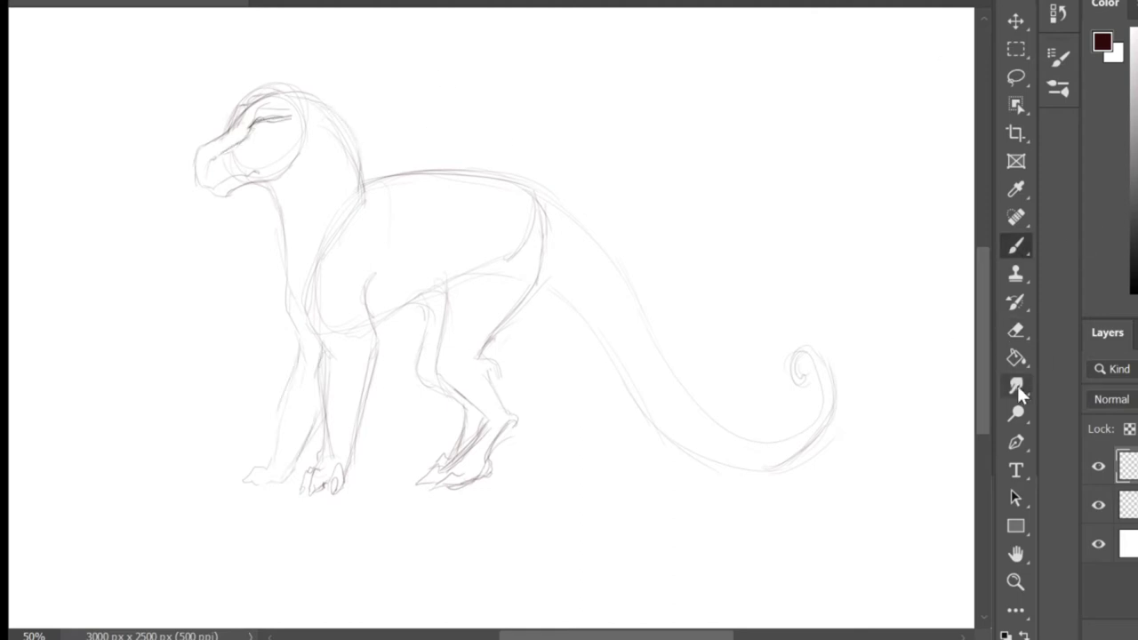
Sketch the near wing's wrist claw, leading edge and long finger bones sweeping back over the body
{"action": "scroll", "coordinate": [987, 396], "scroll_direction": "up", "scroll_amount": 3}
{"action": "left_click_drag", "start_coordinate": [374, 286], "coordinate": [339, 318]}
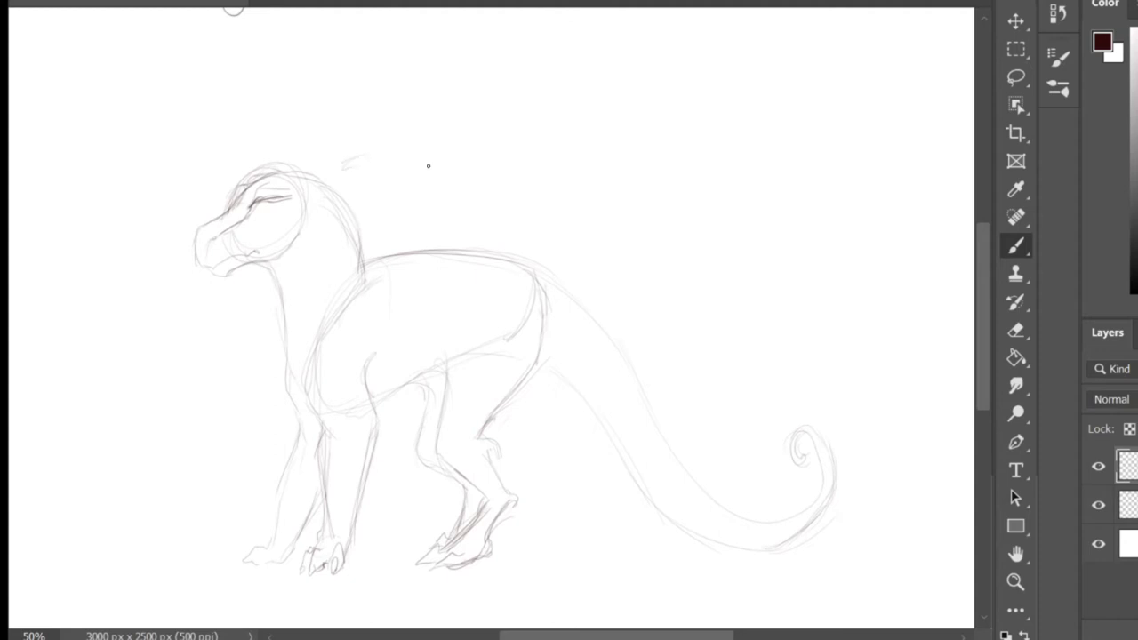
{"action": "left_click_drag", "start_coordinate": [504, 207], "coordinate": [662, 232]}
{"action": "left_click_drag", "start_coordinate": [356, 164], "coordinate": [571, 228]}
{"action": "left_click_drag", "start_coordinate": [560, 230], "coordinate": [584, 251]}
{"action": "left_click_drag", "start_coordinate": [685, 270], "coordinate": [710, 297]}
{"action": "left_click_drag", "start_coordinate": [386, 149], "coordinate": [690, 273]}
{"action": "left_click_drag", "start_coordinate": [598, 245], "coordinate": [672, 355]}
Draw the wing's scalloped membrane edge between the clawed finger tips
{"action": "left_click_drag", "start_coordinate": [373, 167], "coordinate": [597, 309]}
{"action": "left_click_drag", "start_coordinate": [587, 236], "coordinate": [699, 276]}
{"action": "left_click_drag", "start_coordinate": [683, 275], "coordinate": [673, 340]}
{"action": "key", "text": "ctrl+z"}
{"action": "left_click_drag", "start_coordinate": [599, 288], "coordinate": [667, 333]}
Add the wing's inner folds and guide lines over the torso, and outline the far wing above it
{"action": "left_click_drag", "start_coordinate": [436, 233], "coordinate": [532, 299]}
{"action": "mouse_move", "coordinate": [513, 280]}
{"action": "left_mouse_down"}
{"action": "mouse_move", "coordinate": [468, 336]}
{"action": "mouse_move", "coordinate": [464, 316]}
{"action": "left_mouse_up"}
{"action": "key", "text": "ctrl+z"}
{"action": "left_click_drag", "start_coordinate": [463, 312], "coordinate": [354, 308]}
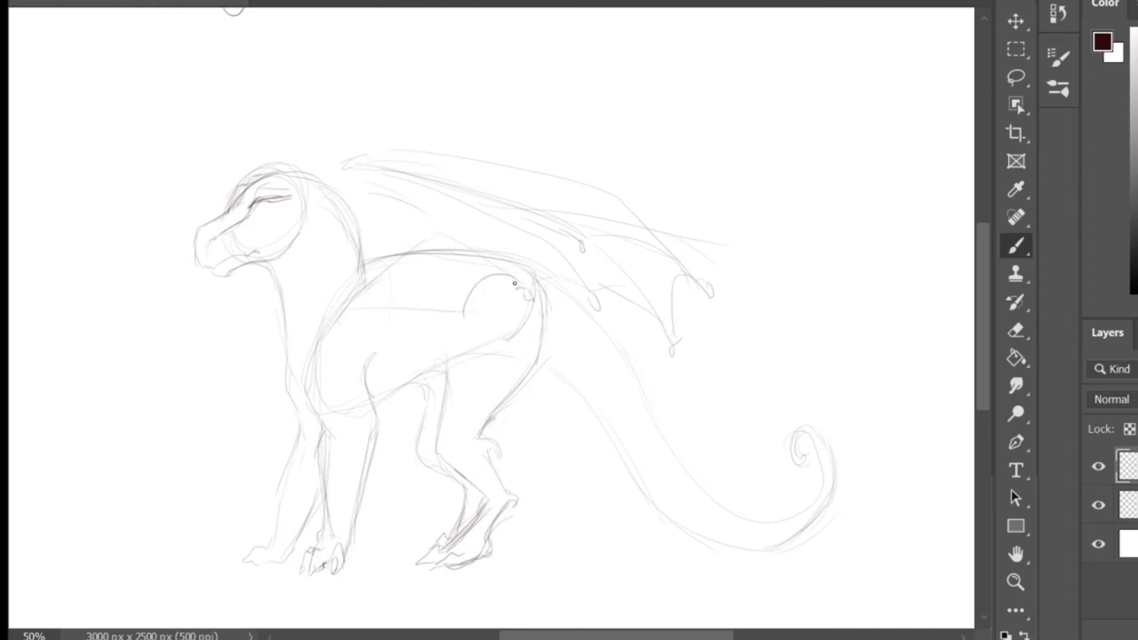
{"action": "left_click_drag", "start_coordinate": [583, 241], "coordinate": [686, 276]}
{"action": "mouse_move", "coordinate": [331, 174]}
{"action": "left_mouse_down"}
{"action": "mouse_move", "coordinate": [475, 129]}
{"action": "mouse_move", "coordinate": [587, 140]}
{"action": "left_mouse_up"}
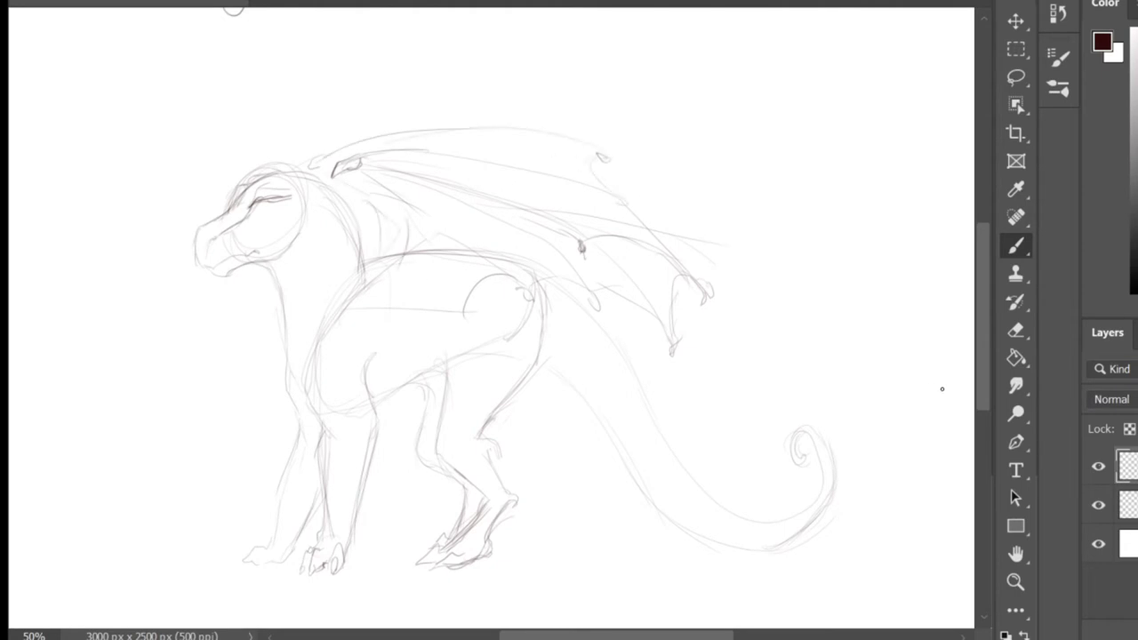
Lasso the dragon's snout and transform it into a shorter muzzle closer to the head
{"action": "scroll", "coordinate": [490, 321], "scroll_direction": "down", "scroll_amount": 3}
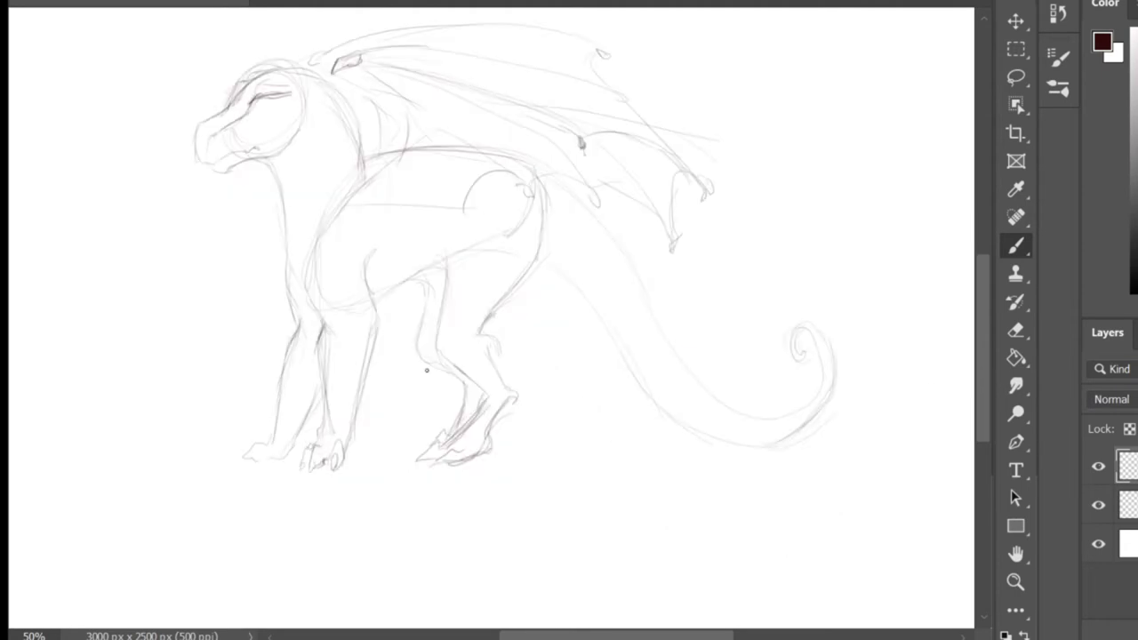
{"action": "key", "text": "l"}
{"action": "mouse_move", "coordinate": [242, 103]}
{"action": "left_mouse_down"}
{"action": "mouse_move", "coordinate": [253, 188]}
{"action": "mouse_move", "coordinate": [214, 148]}
{"action": "mouse_move", "coordinate": [226, 159]}
{"action": "left_mouse_up"}
{"action": "key", "text": "ctrl+t"}
{"action": "key", "text": "Return"}
{"action": "key", "text": "ctrl+d"}
{"action": "left_click", "coordinate": [1017, 189]}
{"action": "left_click", "coordinate": [1017, 250]}
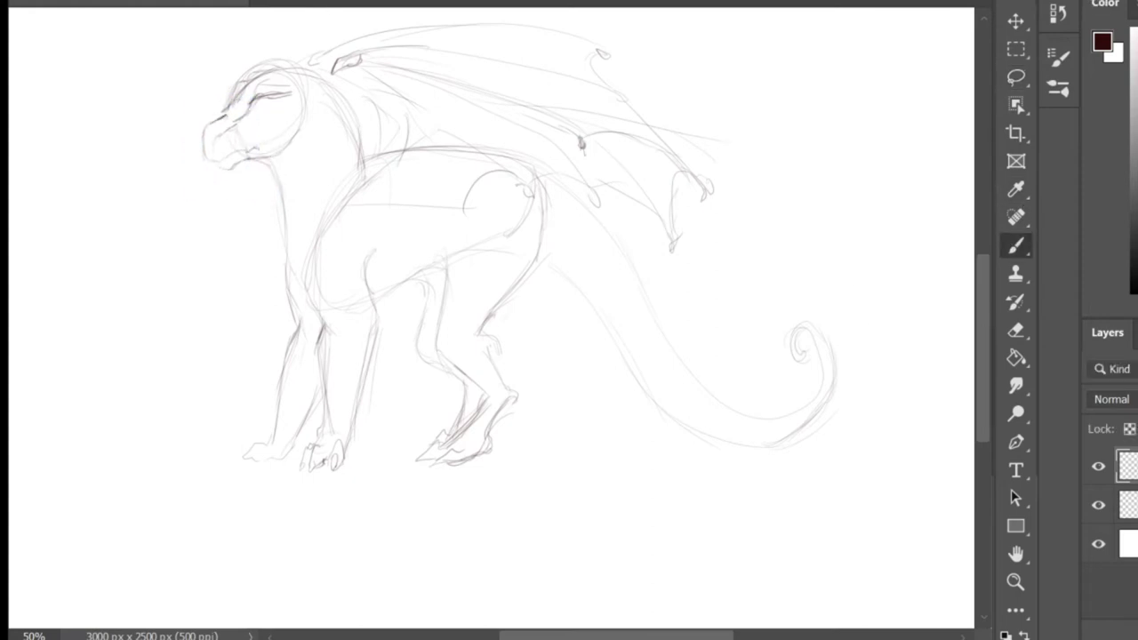
Sketch the brow ridge, spiky jaw frill and leg spikes, and darken the throat line
{"action": "left_click_drag", "start_coordinate": [240, 95], "coordinate": [221, 115]}
{"action": "left_click_drag", "start_coordinate": [300, 107], "coordinate": [291, 147]}
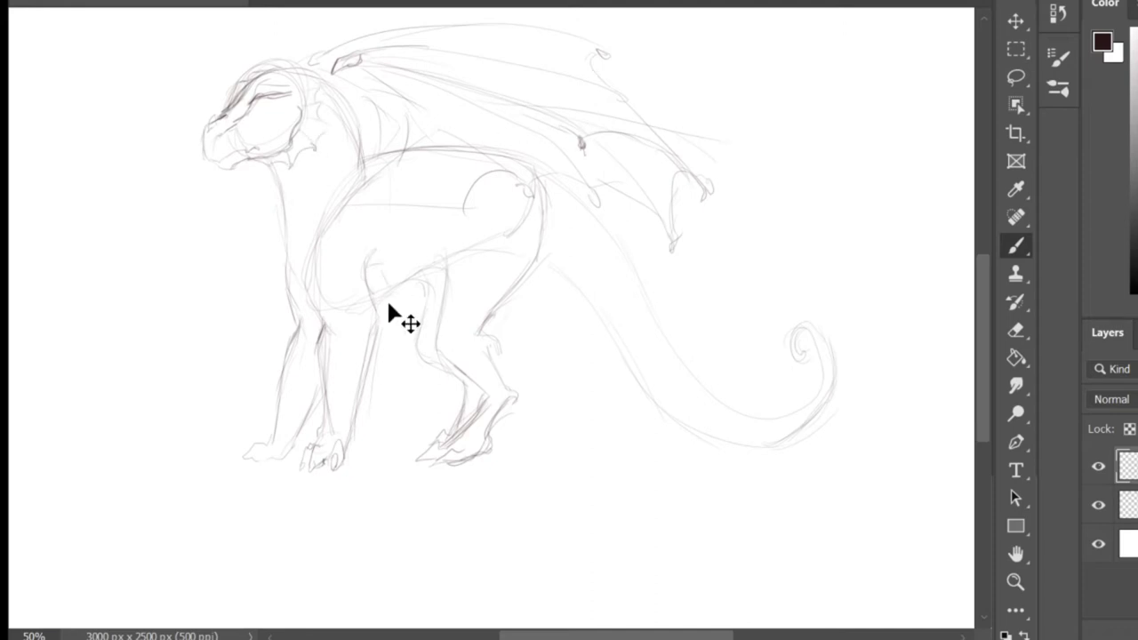
{"action": "left_click_drag", "start_coordinate": [485, 331], "coordinate": [486, 384]}
{"action": "left_click_drag", "start_coordinate": [281, 185], "coordinate": [290, 281]}
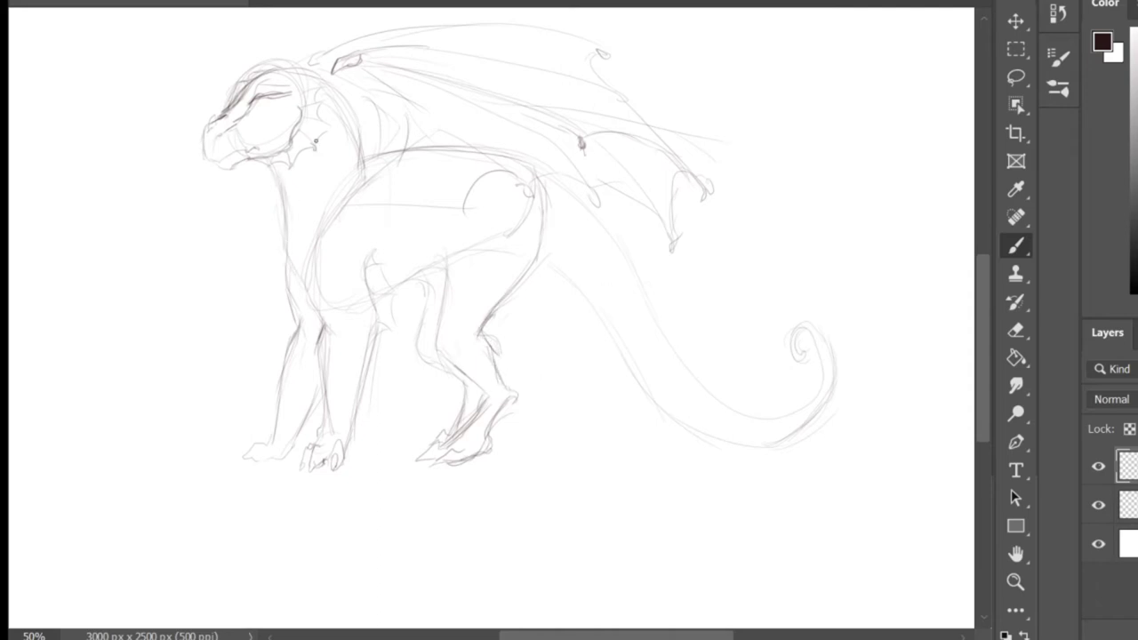
Erase excess sketch lines around the dragon's eye and cheek
{"action": "key", "text": "ctrl+plus"}
{"action": "left_click_drag", "start_coordinate": [981, 358], "coordinate": [982, 320]}
{"action": "left_click_drag", "start_coordinate": [615, 636], "coordinate": [530, 636]}
{"action": "key", "text": "ctrl+plus"}
{"action": "left_click_drag", "start_coordinate": [983, 312], "coordinate": [983, 274]}
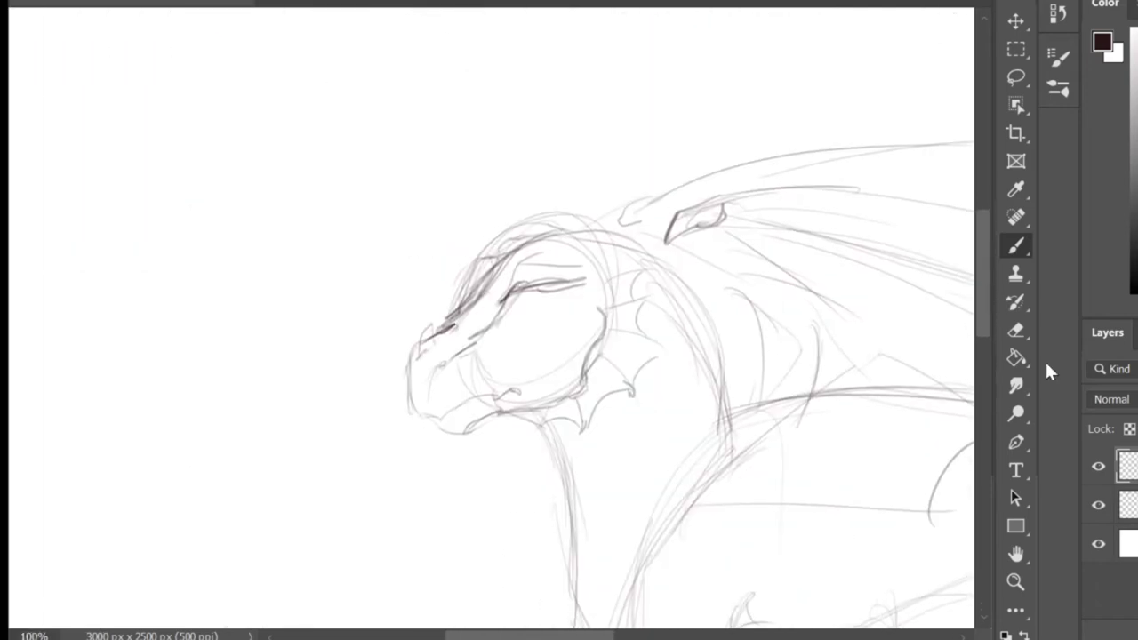
{"action": "left_click", "coordinate": [1017, 331]}
{"action": "left_click_drag", "start_coordinate": [454, 374], "coordinate": [551, 307]}
{"action": "key", "text": "ctrl+z"}
{"action": "left_click_drag", "start_coordinate": [494, 331], "coordinate": [534, 356]}
{"action": "key", "text": "ctrl+z"}
{"action": "left_click_drag", "start_coordinate": [564, 312], "coordinate": [539, 288]}
{"action": "left_click", "coordinate": [1017, 246]}
Redraw the brow line, front of the muzzle and mouth line with darker strokes
{"action": "left_click_drag", "start_coordinate": [533, 636], "coordinate": [554, 636]}
{"action": "left_click_drag", "start_coordinate": [983, 305], "coordinate": [987, 336]}
{"action": "key", "text": "ctrl+equal"}
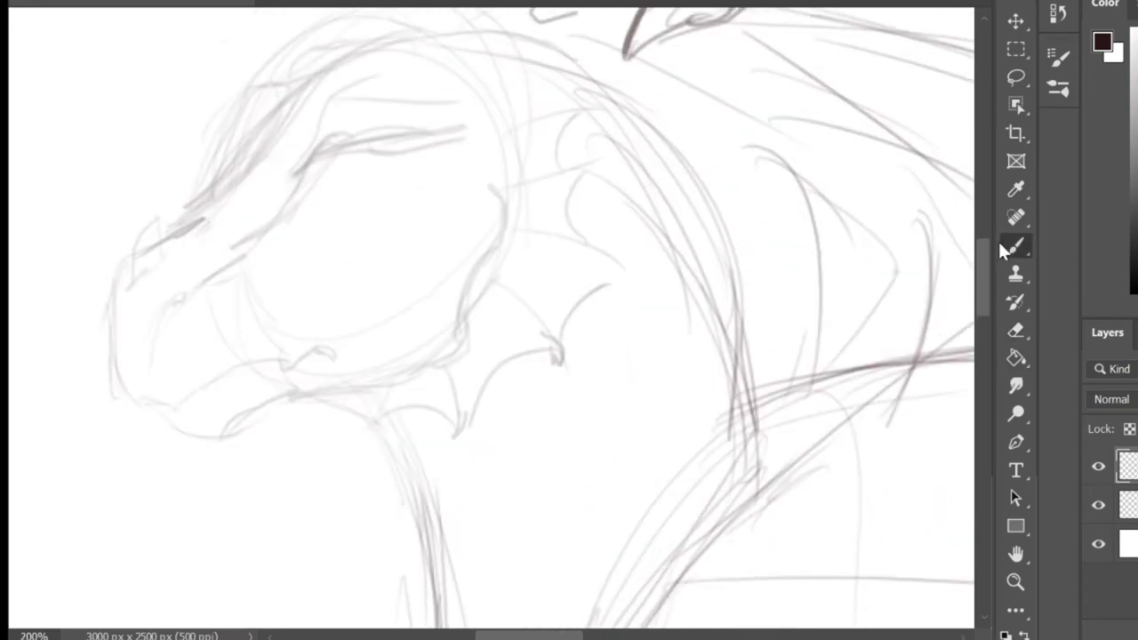
{"action": "left_click_drag", "start_coordinate": [169, 307], "coordinate": [472, 119]}
{"action": "mouse_move", "coordinate": [133, 277]}
{"action": "left_mouse_down"}
{"action": "mouse_move", "coordinate": [148, 272]}
{"action": "mouse_move", "coordinate": [111, 277]}
{"action": "mouse_move", "coordinate": [171, 421]}
{"action": "left_mouse_up"}
{"action": "key", "text": "ctrl+z"}
{"action": "key", "text": "ctrl+z"}
{"action": "mouse_move", "coordinate": [124, 388]}
{"action": "left_mouse_down"}
{"action": "mouse_move", "coordinate": [171, 422]}
{"action": "mouse_move", "coordinate": [277, 366]}
{"action": "left_mouse_up"}
{"action": "key", "text": "ctrl+z"}
{"action": "left_click_drag", "start_coordinate": [169, 419], "coordinate": [269, 361]}
{"action": "left_click_drag", "start_coordinate": [289, 363], "coordinate": [336, 353]}
Outline the lower jaw and cheek with darker strokes, adding a small spike at the back of the cheek
{"action": "scroll", "coordinate": [336, 353], "scroll_direction": "down", "scroll_amount": 3}
{"action": "mouse_move", "coordinate": [169, 273]}
{"action": "left_mouse_down"}
{"action": "mouse_move", "coordinate": [195, 291]}
{"action": "mouse_move", "coordinate": [279, 257]}
{"action": "left_mouse_up"}
{"action": "mouse_move", "coordinate": [235, 277]}
{"action": "left_mouse_down"}
{"action": "mouse_move", "coordinate": [319, 253]}
{"action": "mouse_move", "coordinate": [412, 249]}
{"action": "mouse_move", "coordinate": [447, 224]}
{"action": "left_mouse_up"}
{"action": "key", "text": "ctrl+z"}
{"action": "left_click_drag", "start_coordinate": [382, 239], "coordinate": [466, 195]}
{"action": "left_click_drag", "start_coordinate": [464, 197], "coordinate": [508, 89]}
{"action": "left_click_drag", "start_coordinate": [496, 49], "coordinate": [529, 75]}
{"action": "left_click_drag", "start_coordinate": [529, 76], "coordinate": [500, 94]}
{"action": "left_click_drag", "start_coordinate": [507, 66], "coordinate": [501, 96]}
Define the pointed frill along the jaw with curved membrane edges between its spikes
{"action": "left_click_drag", "start_coordinate": [331, 247], "coordinate": [368, 274]}
{"action": "mouse_move", "coordinate": [386, 240]}
{"action": "left_mouse_down"}
{"action": "mouse_move", "coordinate": [362, 289]}
{"action": "mouse_move", "coordinate": [458, 289]}
{"action": "left_mouse_up"}
{"action": "left_click_drag", "start_coordinate": [463, 283], "coordinate": [552, 209]}
{"action": "left_click_drag", "start_coordinate": [501, 145], "coordinate": [627, 283]}
{"action": "scroll", "coordinate": [641, 299], "scroll_direction": "up", "scroll_amount": 3}
{"action": "left_click_drag", "start_coordinate": [609, 283], "coordinate": [559, 360]}
Draw the upper frill edges and the ridge lines behind the eye
{"action": "left_click_drag", "start_coordinate": [579, 181], "coordinate": [615, 255]}
{"action": "left_click_drag", "start_coordinate": [514, 188], "coordinate": [587, 175]}
{"action": "left_click_drag", "start_coordinate": [560, 173], "coordinate": [495, 105]}
{"action": "left_click_drag", "start_coordinate": [458, 168], "coordinate": [539, 153]}
{"action": "left_click_drag", "start_coordinate": [476, 169], "coordinate": [531, 181]}
Draw the slit-pupil eye, the nostril and curved scales along the cheek
{"action": "left_click_drag", "start_coordinate": [361, 181], "coordinate": [364, 183]}
{"action": "left_click_drag", "start_coordinate": [217, 292], "coordinate": [257, 316]}
{"action": "left_click_drag", "start_coordinate": [275, 242], "coordinate": [312, 282]}
{"action": "mouse_move", "coordinate": [327, 201]}
{"action": "left_mouse_down"}
{"action": "mouse_move", "coordinate": [337, 236]}
{"action": "mouse_move", "coordinate": [348, 215]}
{"action": "mouse_move", "coordinate": [325, 178]}
{"action": "mouse_move", "coordinate": [356, 153]}
{"action": "left_mouse_up"}
Outline the raised crest on the forehead and refine the lines around the eye
{"action": "mouse_move", "coordinate": [287, 176]}
{"action": "left_mouse_down"}
{"action": "mouse_move", "coordinate": [258, 78]}
{"action": "mouse_move", "coordinate": [345, 61]}
{"action": "left_mouse_up"}
{"action": "left_click_drag", "start_coordinate": [343, 62], "coordinate": [210, 215]}
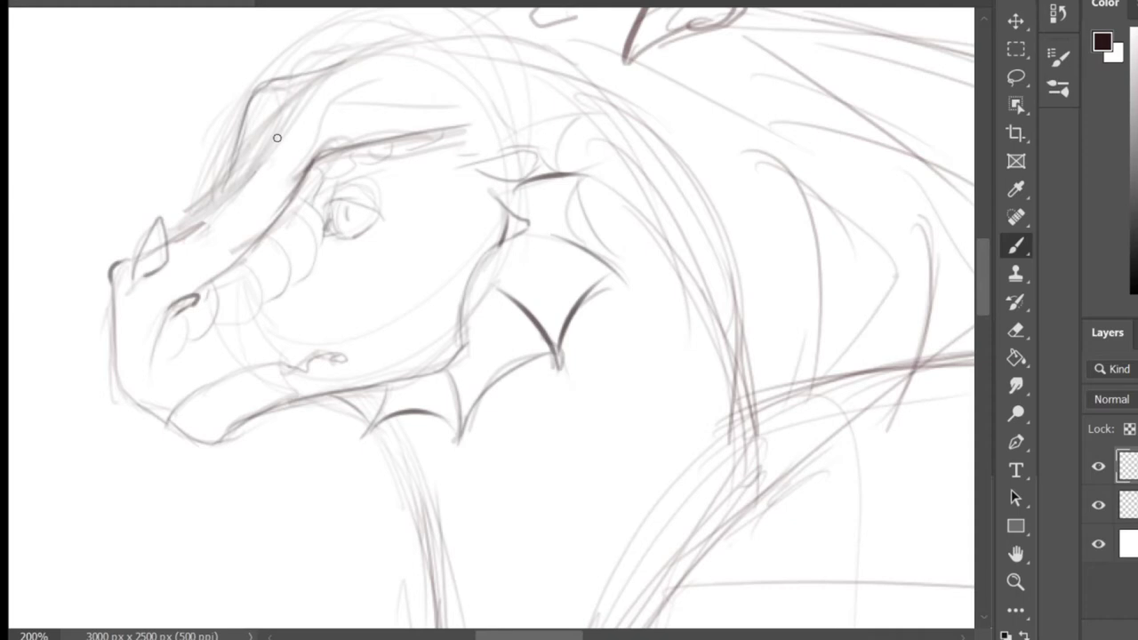
{"action": "left_click_drag", "start_coordinate": [380, 54], "coordinate": [210, 217]}
{"action": "left_click_drag", "start_coordinate": [268, 88], "coordinate": [246, 142]}
{"action": "left_click_drag", "start_coordinate": [245, 142], "coordinate": [233, 181]}
{"action": "left_click_drag", "start_coordinate": [327, 183], "coordinate": [359, 165]}
{"action": "left_click_drag", "start_coordinate": [358, 61], "coordinate": [282, 135]}
Reduce the eraser size and erase a small spot behind the dragon's brow
{"action": "mouse_move", "coordinate": [984, 242]}
{"action": "left_mouse_down"}
{"action": "mouse_move", "coordinate": [987, 314]}
{"action": "mouse_move", "coordinate": [985, 247]}
{"action": "left_mouse_up"}
{"action": "key", "text": "ctrl+minus"}
{"action": "key", "text": "e"}
{"action": "key", "text": "bracketleft"}
{"action": "key", "text": "bracketleft"}
{"action": "key", "text": "bracketleft"}
{"action": "key", "text": "bracketleft"}
{"action": "key", "text": "bracketleft"}
{"action": "key", "text": "bracketleft"}
{"action": "mouse_move", "coordinate": [460, 206]}
{"action": "left_mouse_down"}
{"action": "mouse_move", "coordinate": [475, 201]}
{"action": "mouse_move", "coordinate": [466, 206]}
{"action": "left_mouse_up"}
Sketch the near horn sweeping back from behind the brow and the far horn above it
{"action": "key", "text": "b"}
{"action": "left_click_drag", "start_coordinate": [416, 213], "coordinate": [483, 196]}
{"action": "left_click_drag", "start_coordinate": [416, 173], "coordinate": [546, 110]}
{"action": "mouse_move", "coordinate": [487, 185]}
{"action": "left_mouse_down"}
{"action": "mouse_move", "coordinate": [577, 127]}
{"action": "mouse_move", "coordinate": [514, 221]}
{"action": "left_mouse_up"}
{"action": "left_click_drag", "start_coordinate": [557, 180], "coordinate": [497, 222]}
{"action": "left_click_drag", "start_coordinate": [460, 138], "coordinate": [560, 111]}
{"action": "left_click_drag", "start_coordinate": [485, 196], "coordinate": [492, 226]}
Erase overlapping lines around the horns and redraw their tips
{"action": "key", "text": "e"}
{"action": "mouse_move", "coordinate": [559, 168]}
{"action": "left_mouse_down"}
{"action": "mouse_move", "coordinate": [571, 139]}
{"action": "mouse_move", "coordinate": [591, 137]}
{"action": "mouse_move", "coordinate": [584, 196]}
{"action": "mouse_move", "coordinate": [590, 159]}
{"action": "left_mouse_up"}
{"action": "left_click", "coordinate": [1016, 246]}
{"action": "left_click_drag", "start_coordinate": [590, 151], "coordinate": [604, 143]}
{"action": "key", "text": "e"}
{"action": "left_click_drag", "start_coordinate": [539, 122], "coordinate": [501, 158]}
{"action": "key", "text": "b"}
{"action": "mouse_move", "coordinate": [558, 110]}
{"action": "left_mouse_down"}
{"action": "mouse_move", "coordinate": [547, 122]}
{"action": "mouse_move", "coordinate": [553, 113]}
{"action": "left_mouse_up"}
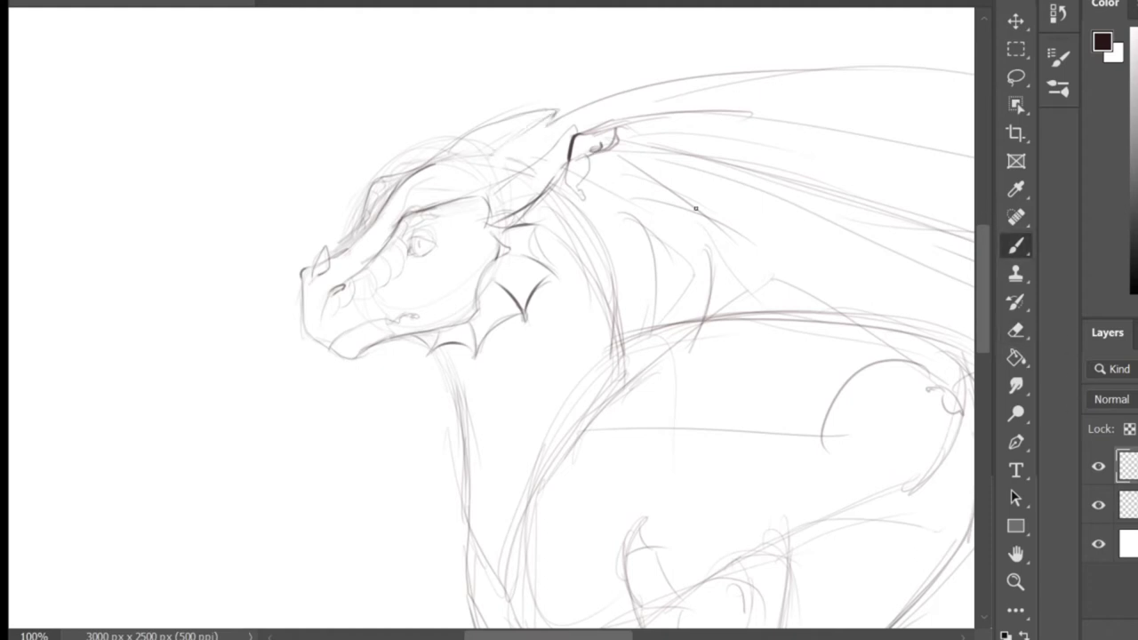
Clean up and redraw the corner of the dragon's mouth
{"action": "key", "text": "ctrl+minus"}
{"action": "key", "text": "ctrl+plus"}
{"action": "key", "text": "e"}
{"action": "key", "text": "b"}
{"action": "mouse_move", "coordinate": [386, 321]}
{"action": "left_mouse_down"}
{"action": "mouse_move", "coordinate": [418, 317]}
{"action": "mouse_move", "coordinate": [397, 316]}
{"action": "left_mouse_up"}
Erase rough lines around the eye and redraw the eye with the curved socket outline behind it
{"action": "key", "text": "ctrl+plus"}
{"action": "key", "text": "e"}
{"action": "mouse_move", "coordinate": [329, 165]}
{"action": "left_mouse_down"}
{"action": "mouse_move", "coordinate": [378, 160]}
{"action": "mouse_move", "coordinate": [363, 150]}
{"action": "mouse_move", "coordinate": [337, 207]}
{"action": "left_mouse_up"}
{"action": "key", "text": "b"}
{"action": "left_click_drag", "start_coordinate": [379, 125], "coordinate": [360, 195]}
{"action": "mouse_move", "coordinate": [464, 82]}
{"action": "left_mouse_down"}
{"action": "mouse_move", "coordinate": [417, 178]}
{"action": "mouse_move", "coordinate": [443, 155]}
{"action": "left_mouse_up"}
{"action": "left_click_drag", "start_coordinate": [461, 87], "coordinate": [432, 169]}
{"action": "mouse_move", "coordinate": [368, 126]}
{"action": "left_mouse_down"}
{"action": "mouse_move", "coordinate": [400, 130]}
{"action": "mouse_move", "coordinate": [379, 188]}
{"action": "left_mouse_up"}
{"action": "key", "text": "ctrl+minus"}
{"action": "key", "text": "ctrl+plus"}
{"action": "left_click_drag", "start_coordinate": [447, 142], "coordinate": [391, 187]}
{"action": "key", "text": "ctrl+minus"}
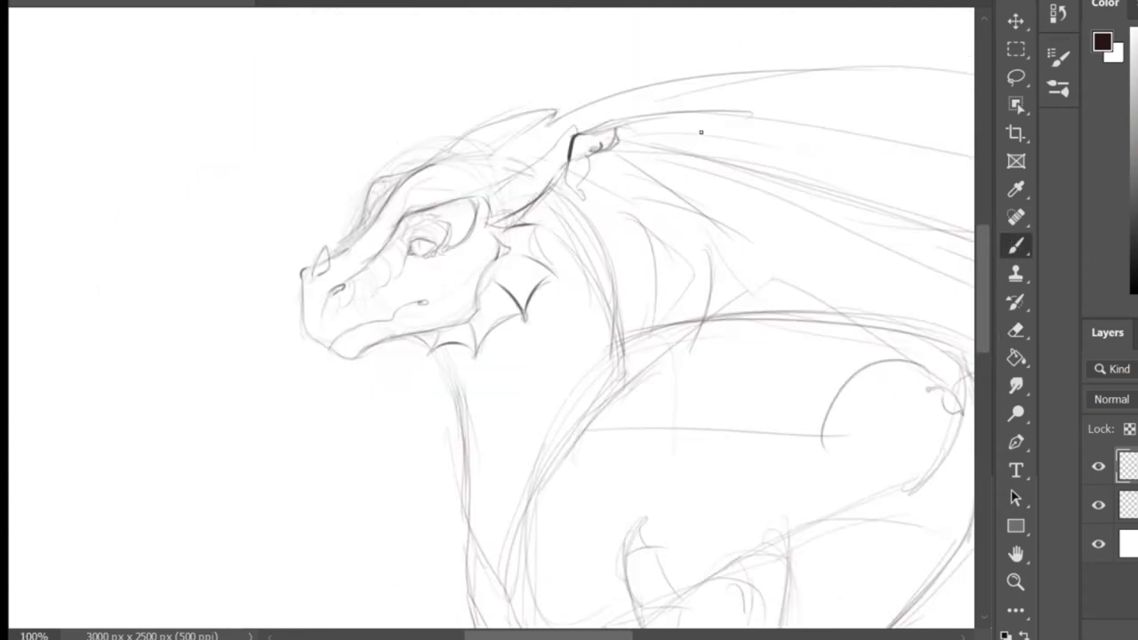
Sketch the webbed fins behind the near foreleg's elbow, darken the leg's front contour and add faint scale plates
{"action": "key", "text": "ctrl+minus"}
{"action": "left_click_drag", "start_coordinate": [621, 636], "coordinate": [644, 636]}
{"action": "left_click_drag", "start_coordinate": [983, 316], "coordinate": [983, 339]}
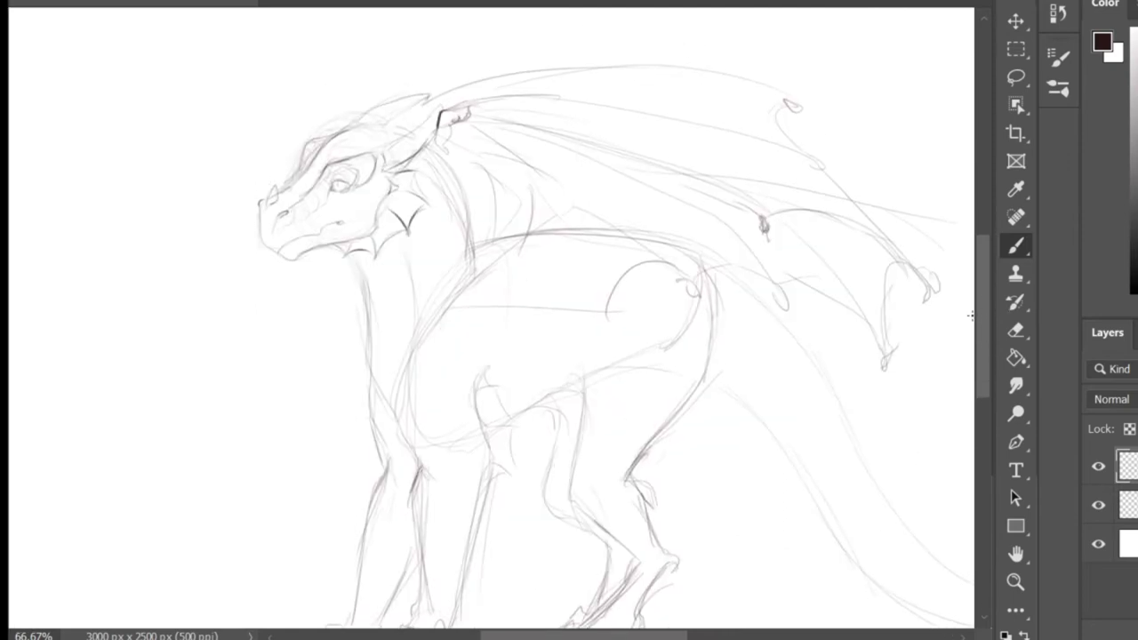
{"action": "scroll", "coordinate": [971, 314], "scroll_direction": "down", "scroll_amount": 3}
{"action": "left_click", "coordinate": [1017, 330]}
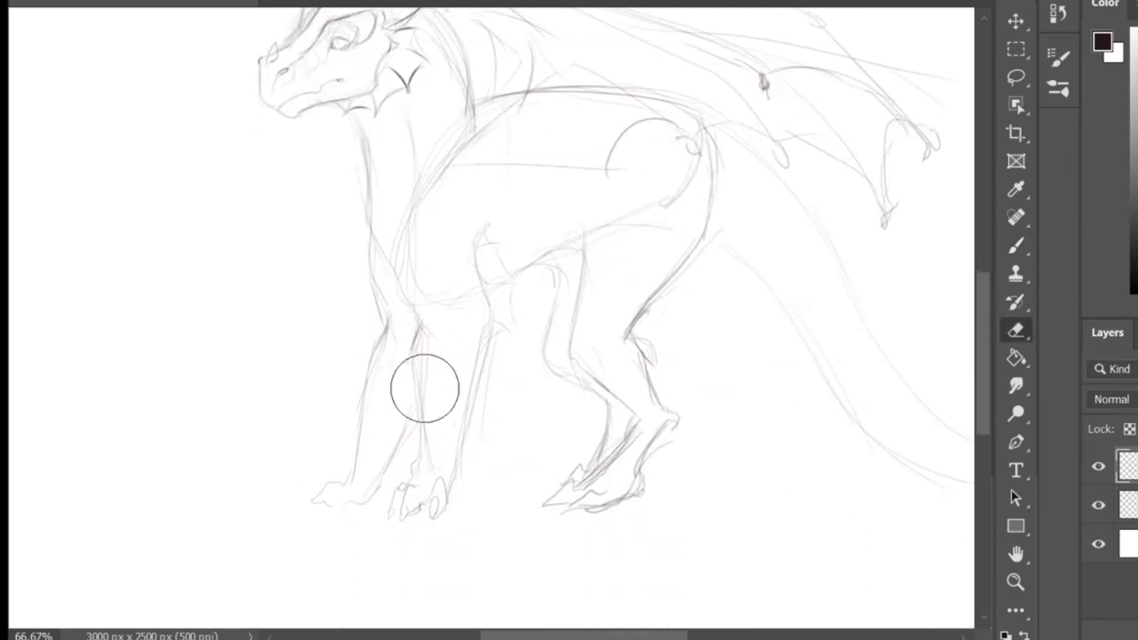
{"action": "key", "text": "ctrl+plus"}
{"action": "key", "text": "b"}
{"action": "mouse_move", "coordinate": [489, 189]}
{"action": "left_mouse_down"}
{"action": "mouse_move", "coordinate": [470, 255]}
{"action": "mouse_move", "coordinate": [499, 205]}
{"action": "mouse_move", "coordinate": [526, 266]}
{"action": "left_mouse_up"}
{"action": "left_click_drag", "start_coordinate": [525, 274], "coordinate": [519, 328]}
{"action": "mouse_move", "coordinate": [357, 176]}
{"action": "left_mouse_down"}
{"action": "mouse_move", "coordinate": [383, 365]}
{"action": "mouse_move", "coordinate": [374, 436]}
{"action": "left_mouse_up"}
{"action": "left_click_drag", "start_coordinate": [420, 186], "coordinate": [418, 352]}
{"action": "left_click_drag", "start_coordinate": [412, 358], "coordinate": [383, 391]}
{"action": "left_click_drag", "start_coordinate": [374, 213], "coordinate": [409, 189]}
{"action": "key", "text": "ctrl+minus"}
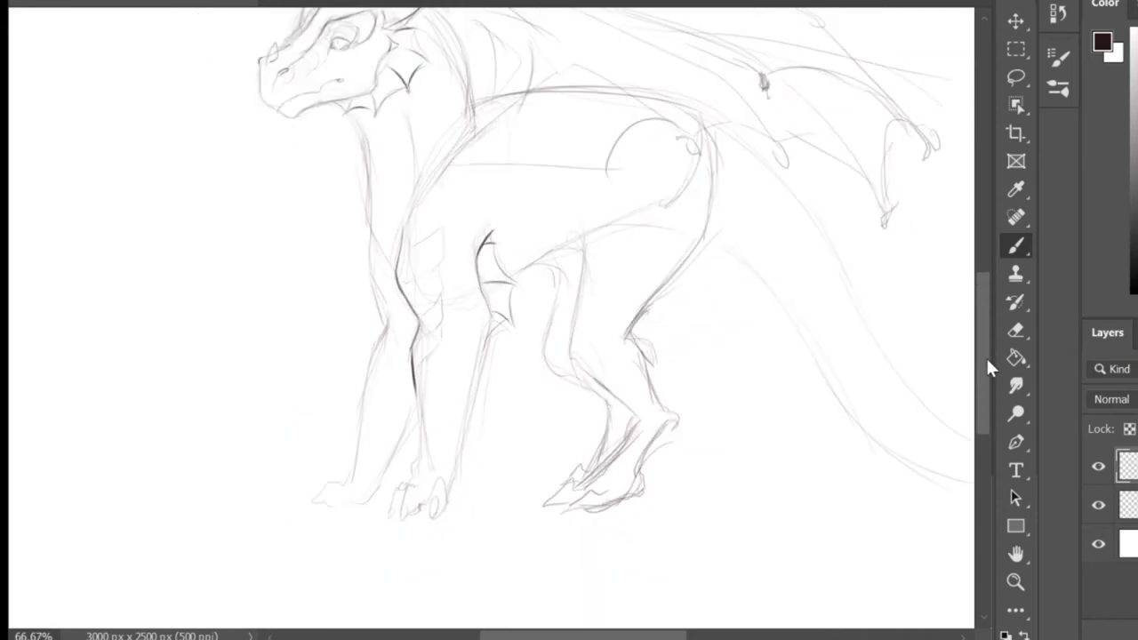
Outline the rear and front edges of the near foreleg from the elbow down to the foot
{"action": "left_click_drag", "start_coordinate": [987, 358], "coordinate": [986, 384]}
{"action": "key", "text": "ctrl+plus"}
{"action": "left_click_drag", "start_coordinate": [490, 176], "coordinate": [437, 396]}
{"action": "left_click_drag", "start_coordinate": [378, 286], "coordinate": [380, 395]}
Redraw the toes and sole of the far forefoot
{"action": "left_click_drag", "start_coordinate": [305, 396], "coordinate": [303, 417]}
{"action": "mouse_move", "coordinate": [240, 436]}
{"action": "left_mouse_down"}
{"action": "mouse_move", "coordinate": [287, 413]}
{"action": "mouse_move", "coordinate": [236, 453]}
{"action": "left_mouse_up"}
{"action": "left_click_drag", "start_coordinate": [260, 446], "coordinate": [305, 456]}
{"action": "left_click_drag", "start_coordinate": [222, 435], "coordinate": [256, 404]}
Redraw the near forefoot's toes and claws and add a small dewclaw above them
{"action": "left_click_drag", "start_coordinate": [419, 414], "coordinate": [392, 467]}
{"action": "key", "text": "ctrl+z"}
{"action": "mouse_move", "coordinate": [414, 416]}
{"action": "left_mouse_down"}
{"action": "mouse_move", "coordinate": [397, 449]}
{"action": "mouse_move", "coordinate": [402, 481]}
{"action": "left_mouse_up"}
{"action": "left_click_drag", "start_coordinate": [422, 429], "coordinate": [406, 477]}
{"action": "mouse_move", "coordinate": [434, 409]}
{"action": "left_mouse_down"}
{"action": "mouse_move", "coordinate": [421, 459]}
{"action": "mouse_move", "coordinate": [367, 473]}
{"action": "mouse_move", "coordinate": [386, 461]}
{"action": "left_mouse_up"}
{"action": "left_click_drag", "start_coordinate": [368, 457], "coordinate": [358, 479]}
{"action": "mouse_move", "coordinate": [359, 427]}
{"action": "left_mouse_down"}
{"action": "mouse_move", "coordinate": [388, 463]}
{"action": "mouse_move", "coordinate": [342, 475]}
{"action": "left_mouse_up"}
{"action": "left_click_drag", "start_coordinate": [344, 462], "coordinate": [365, 423]}
{"action": "left_click_drag", "start_coordinate": [345, 443], "coordinate": [338, 455]}
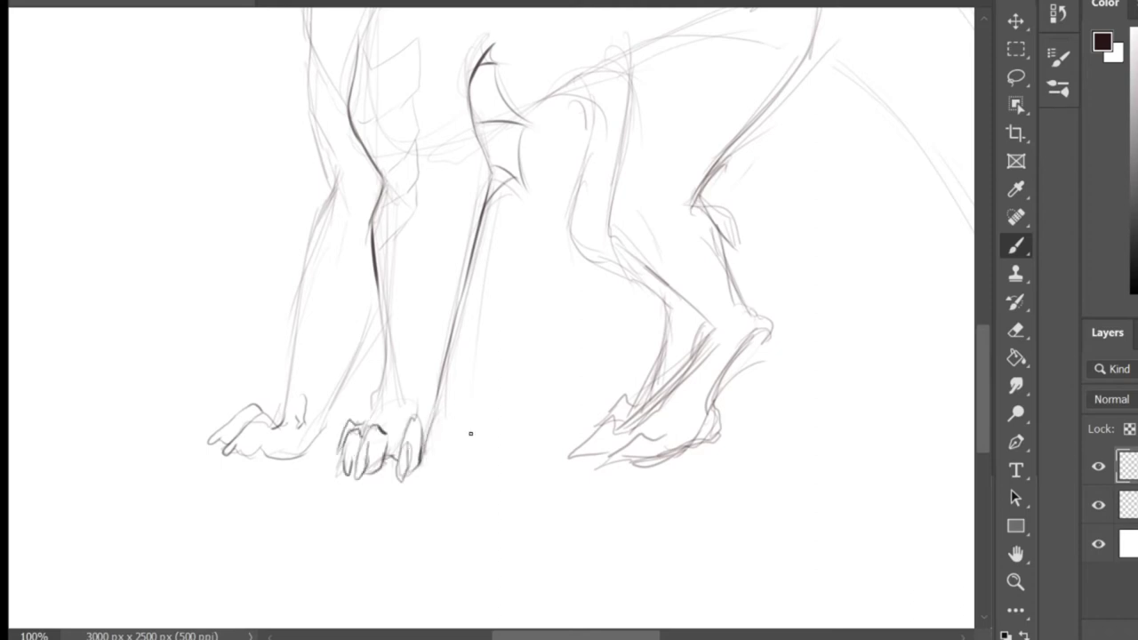
{"action": "left_click_drag", "start_coordinate": [384, 377], "coordinate": [372, 413]}
{"action": "left_click_drag", "start_coordinate": [384, 385], "coordinate": [369, 420]}
Darken the front and rear contours of the far foreleg from the knee down to the foot
{"action": "mouse_move", "coordinate": [318, 134]}
{"action": "left_mouse_down"}
{"action": "mouse_move", "coordinate": [330, 200]}
{"action": "mouse_move", "coordinate": [305, 286]}
{"action": "left_mouse_up"}
{"action": "key", "text": "ctrl+z"}
{"action": "left_click_drag", "start_coordinate": [305, 271], "coordinate": [281, 423]}
{"action": "left_click_drag", "start_coordinate": [319, 431], "coordinate": [369, 309]}
{"action": "key", "text": "ctrl+z"}
{"action": "mouse_move", "coordinate": [286, 458]}
{"action": "left_mouse_down"}
{"action": "mouse_move", "coordinate": [315, 451]}
{"action": "mouse_move", "coordinate": [334, 397]}
{"action": "left_mouse_up"}
{"action": "left_click_drag", "start_coordinate": [380, 289], "coordinate": [341, 393]}
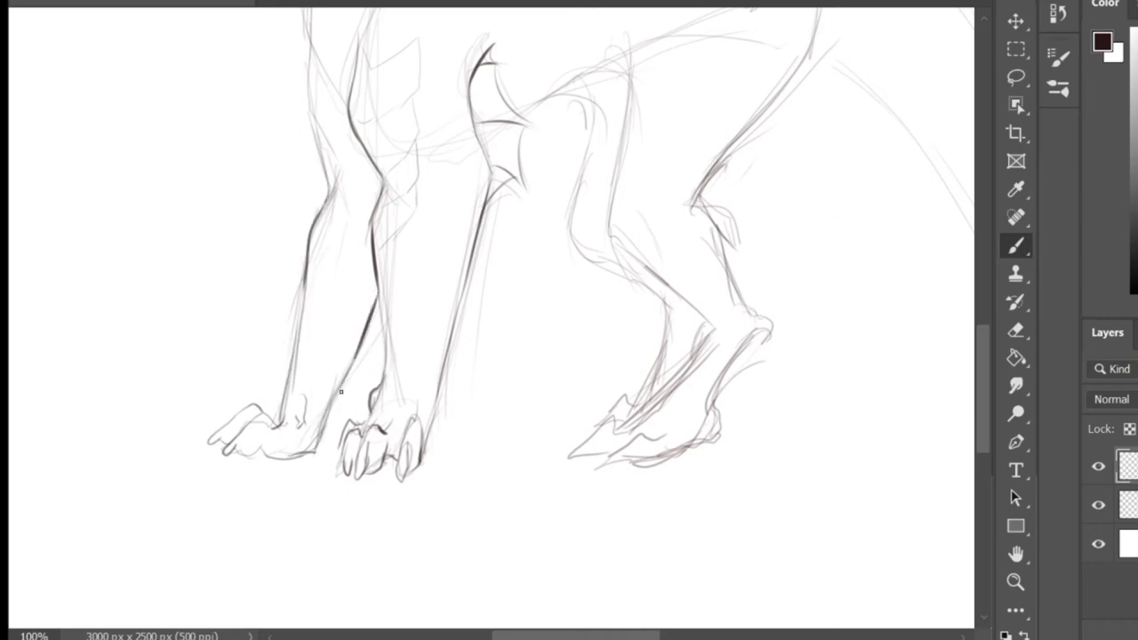
Outline the front of the neck and chest down into the upper part of the far foreleg
{"action": "scroll", "coordinate": [317, 119], "scroll_direction": "up", "scroll_amount": 3}
{"action": "left_click_drag", "start_coordinate": [281, 105], "coordinate": [311, 262]}
{"action": "mouse_move", "coordinate": [310, 257]}
{"action": "left_mouse_down"}
{"action": "mouse_move", "coordinate": [346, 341]}
{"action": "mouse_move", "coordinate": [329, 404]}
{"action": "left_mouse_up"}
{"action": "left_click_drag", "start_coordinate": [320, 301], "coordinate": [335, 381]}
{"action": "left_click_drag", "start_coordinate": [341, 424], "coordinate": [314, 484]}
{"action": "left_click_drag", "start_coordinate": [317, 485], "coordinate": [307, 521]}
{"action": "key", "text": "ctrl+z"}
{"action": "key", "text": "ctrl+z"}
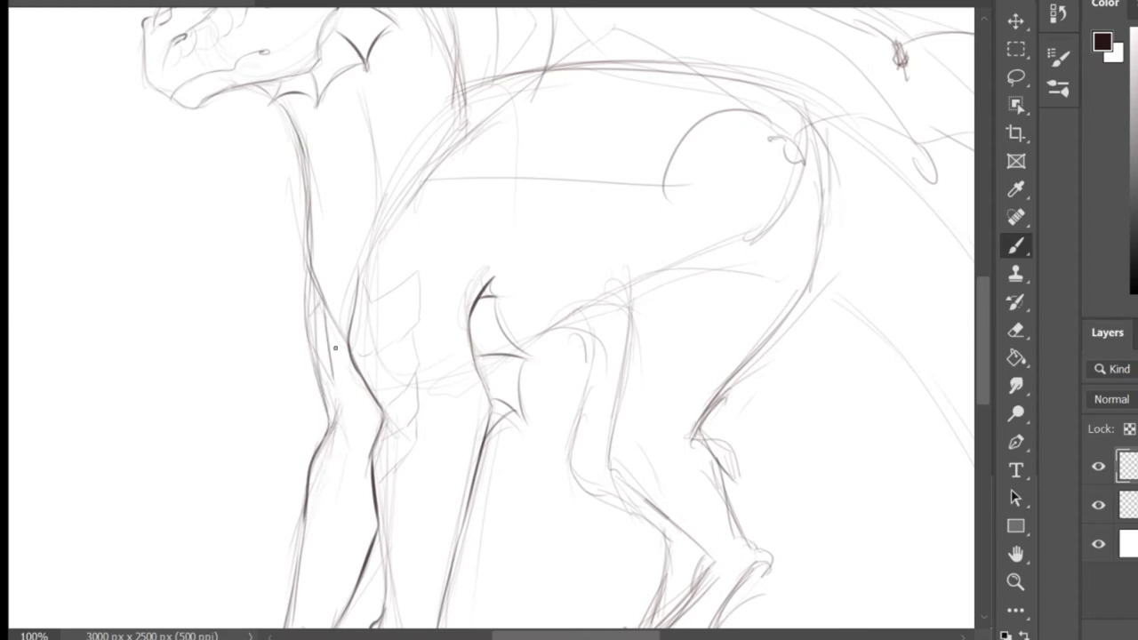
Draw the belly line into the groin and outline both edges of the far hind leg
{"action": "mouse_move", "coordinate": [525, 348]}
{"action": "left_mouse_down"}
{"action": "mouse_move", "coordinate": [583, 304]}
{"action": "mouse_move", "coordinate": [626, 345]}
{"action": "mouse_move", "coordinate": [626, 379]}
{"action": "left_mouse_up"}
{"action": "left_click_drag", "start_coordinate": [550, 342], "coordinate": [591, 418]}
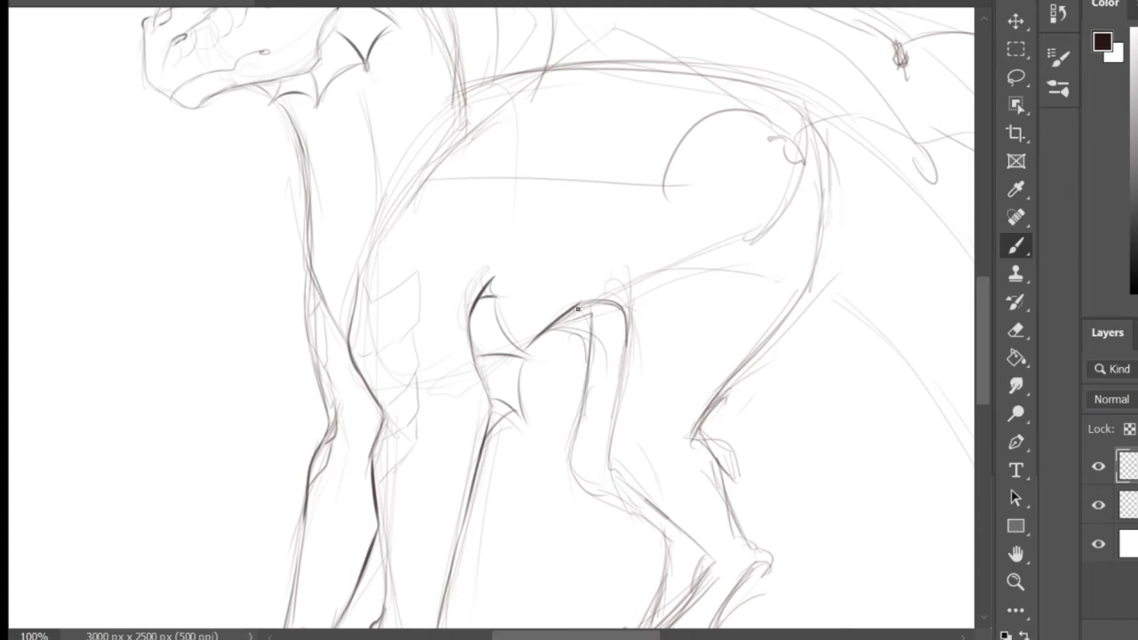
{"action": "left_click_drag", "start_coordinate": [579, 308], "coordinate": [588, 384]}
{"action": "scroll", "coordinate": [904, 36], "scroll_direction": "down", "scroll_amount": 3}
{"action": "left_click_drag", "start_coordinate": [626, 73], "coordinate": [610, 208]}
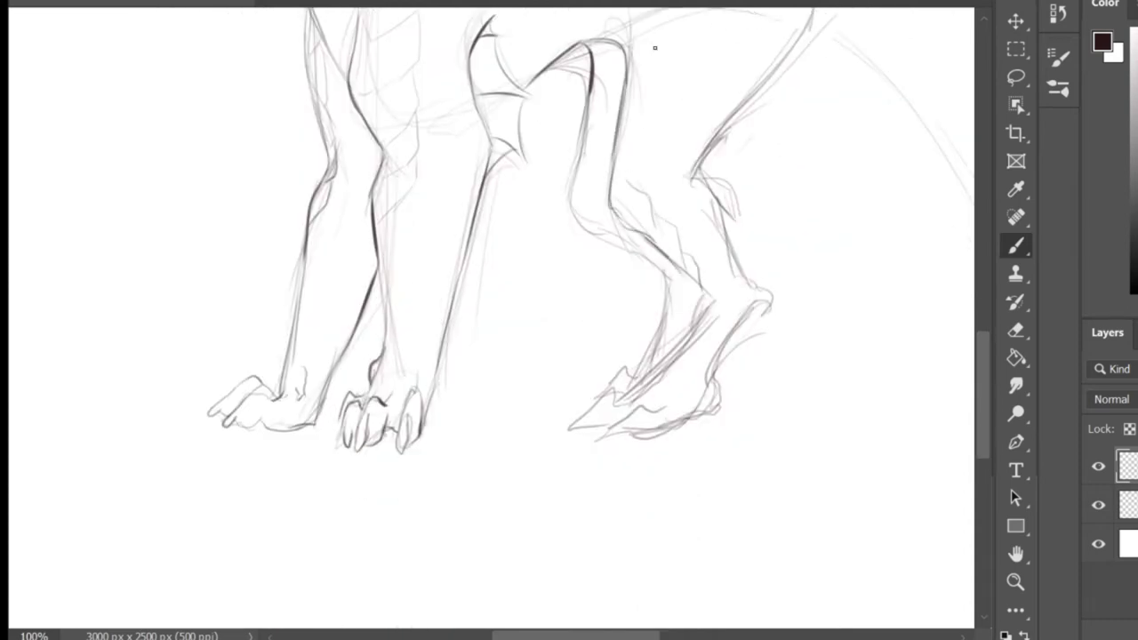
{"action": "left_click_drag", "start_coordinate": [589, 131], "coordinate": [578, 208]}
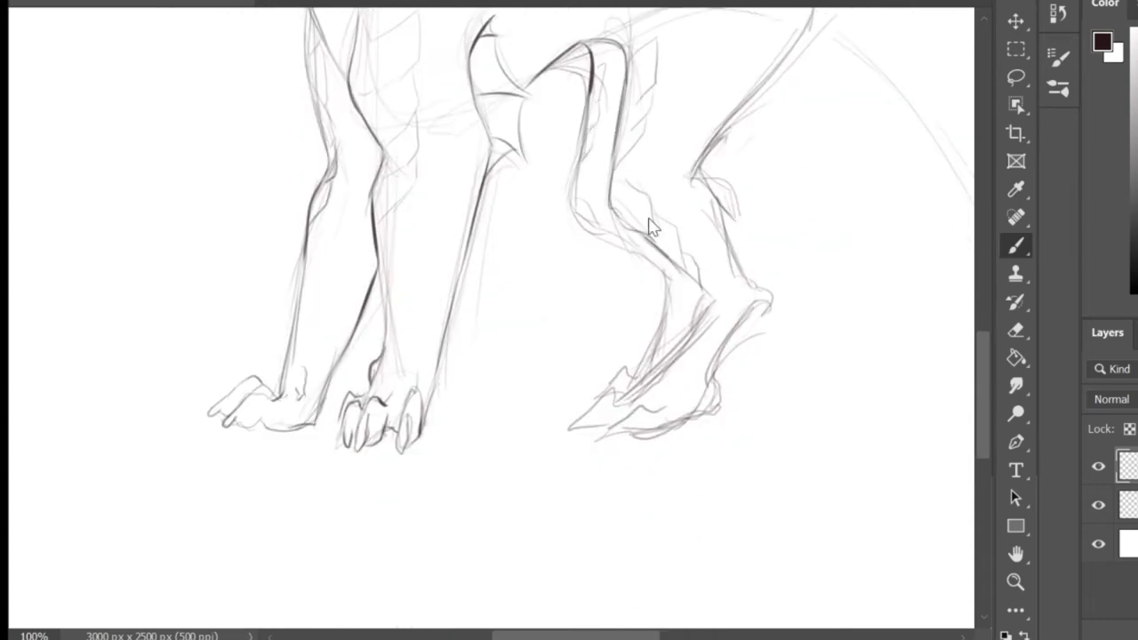
Darken the near shoulder's front curve and the inner contour of the wing arm behind the neck
{"action": "key", "text": "ctrl+minus"}
{"action": "scroll", "coordinate": [703, 104], "scroll_direction": "up", "scroll_amount": 2}
{"action": "left_click_drag", "start_coordinate": [480, 174], "coordinate": [407, 281]}
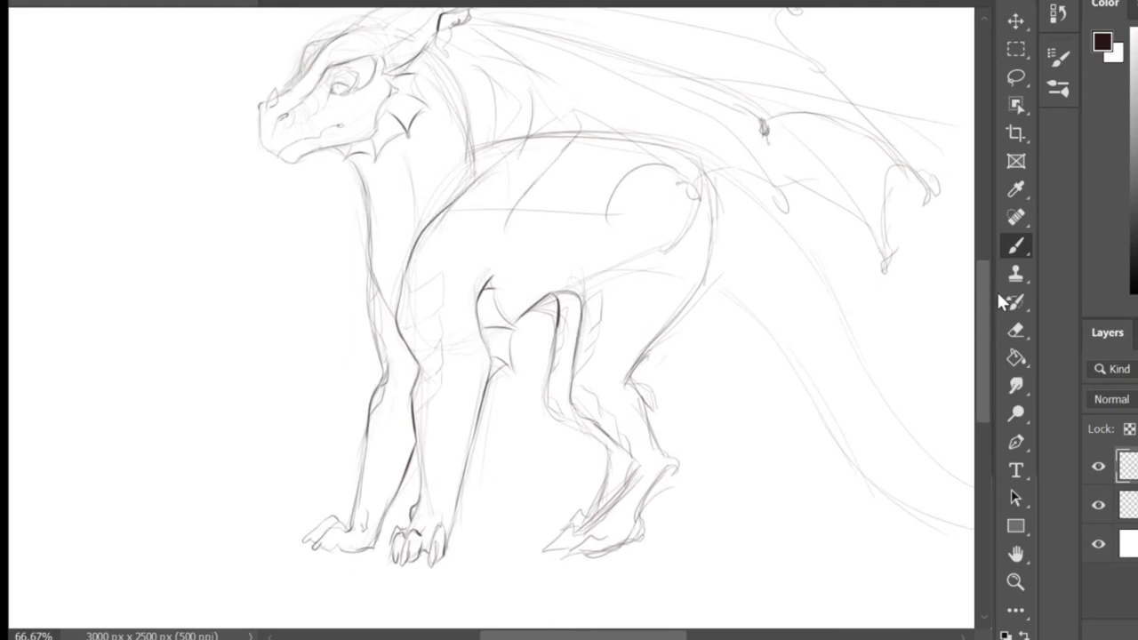
{"action": "scroll", "coordinate": [526, 152], "scroll_direction": "up", "scroll_amount": 2}
{"action": "left_click_drag", "start_coordinate": [531, 181], "coordinate": [505, 253]}
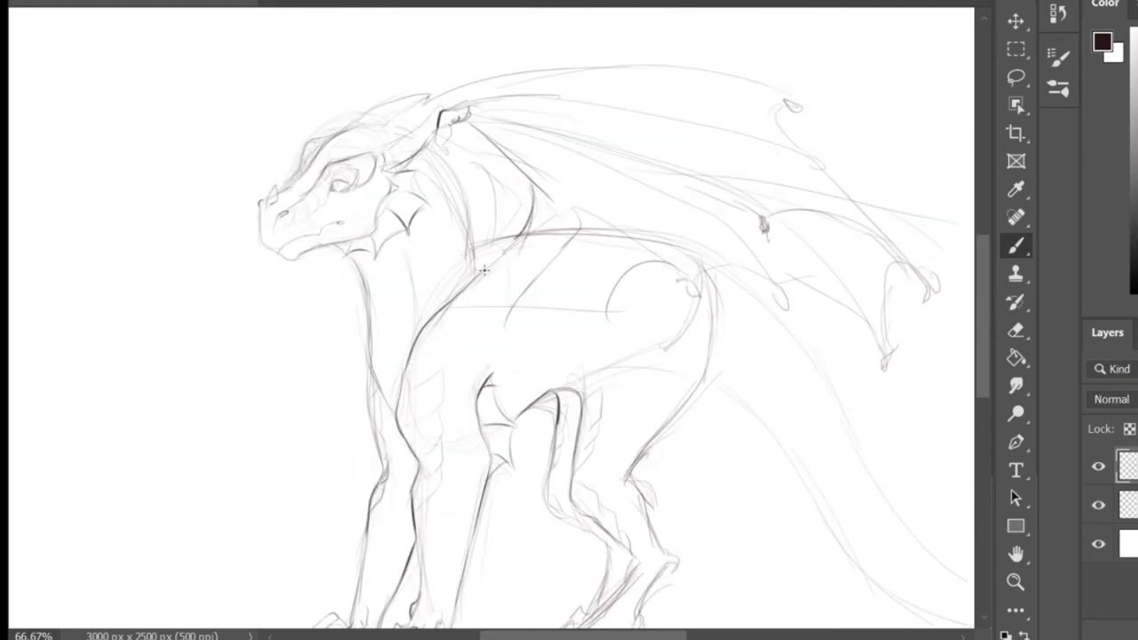
Erase the rough sketch lines across the wing membrane and along the back
{"action": "key", "text": "e"}
{"action": "mouse_move", "coordinate": [803, 259]}
{"action": "left_mouse_down"}
{"action": "mouse_move", "coordinate": [589, 203]}
{"action": "mouse_move", "coordinate": [776, 203]}
{"action": "left_mouse_up"}
{"action": "left_click", "coordinate": [1017, 245]}
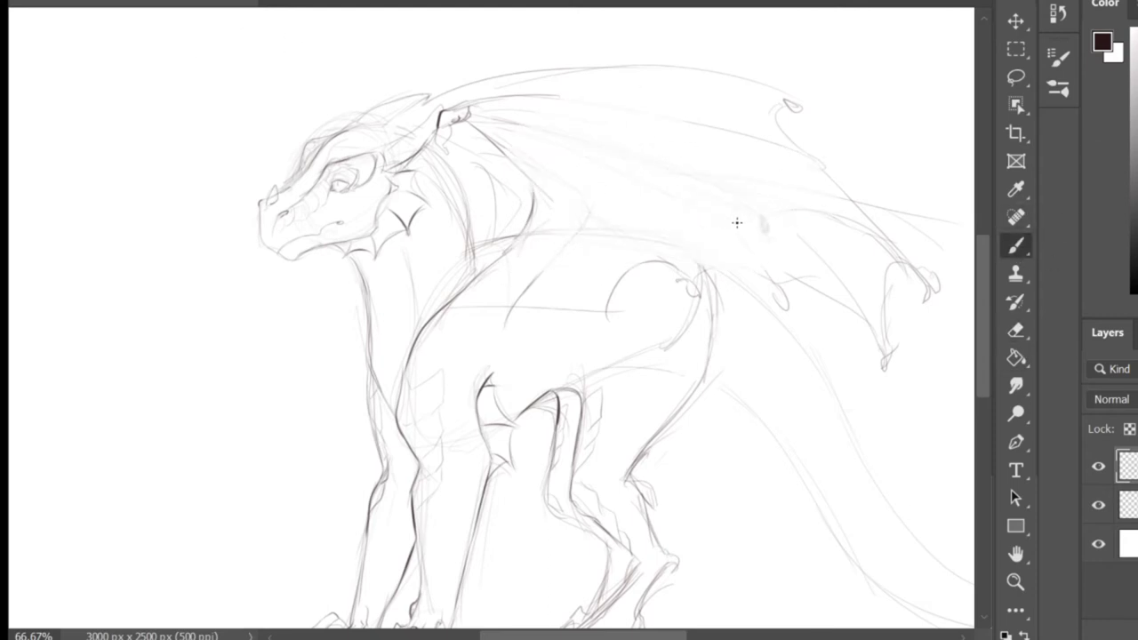
Redraw the wing's elbow, finger bones and scalloped trailing edges with cleaner lines
{"action": "left_click_drag", "start_coordinate": [551, 262], "coordinate": [593, 213]}
{"action": "mouse_move", "coordinate": [475, 122]}
{"action": "left_mouse_down"}
{"action": "mouse_move", "coordinate": [582, 183]}
{"action": "mouse_move", "coordinate": [738, 184]}
{"action": "mouse_move", "coordinate": [769, 228]}
{"action": "left_mouse_up"}
{"action": "mouse_move", "coordinate": [772, 210]}
{"action": "left_mouse_down"}
{"action": "mouse_move", "coordinate": [890, 267]}
{"action": "mouse_move", "coordinate": [835, 215]}
{"action": "mouse_move", "coordinate": [925, 297]}
{"action": "left_mouse_up"}
{"action": "key", "text": "ctrl+z"}
{"action": "mouse_move", "coordinate": [533, 96]}
{"action": "left_mouse_down"}
{"action": "mouse_move", "coordinate": [901, 210]}
{"action": "mouse_move", "coordinate": [822, 173]}
{"action": "left_mouse_up"}
{"action": "key", "text": "ctrl+z"}
{"action": "left_click_drag", "start_coordinate": [792, 137], "coordinate": [923, 277]}
{"action": "left_click_drag", "start_coordinate": [794, 222], "coordinate": [885, 353]}
{"action": "left_click_drag", "start_coordinate": [502, 125], "coordinate": [754, 258]}
{"action": "key", "text": "ctrl+z"}
{"action": "mouse_move", "coordinate": [752, 256]}
{"action": "left_mouse_down"}
{"action": "mouse_move", "coordinate": [758, 274]}
{"action": "mouse_move", "coordinate": [850, 293]}
{"action": "left_mouse_up"}
{"action": "key", "text": "ctrl+z"}
Erase stray lines at the lower wing, draw the inner membrane edge, and redraw the lower finger's hooked tip
{"action": "left_click", "coordinate": [1017, 330]}
{"action": "key", "text": "b"}
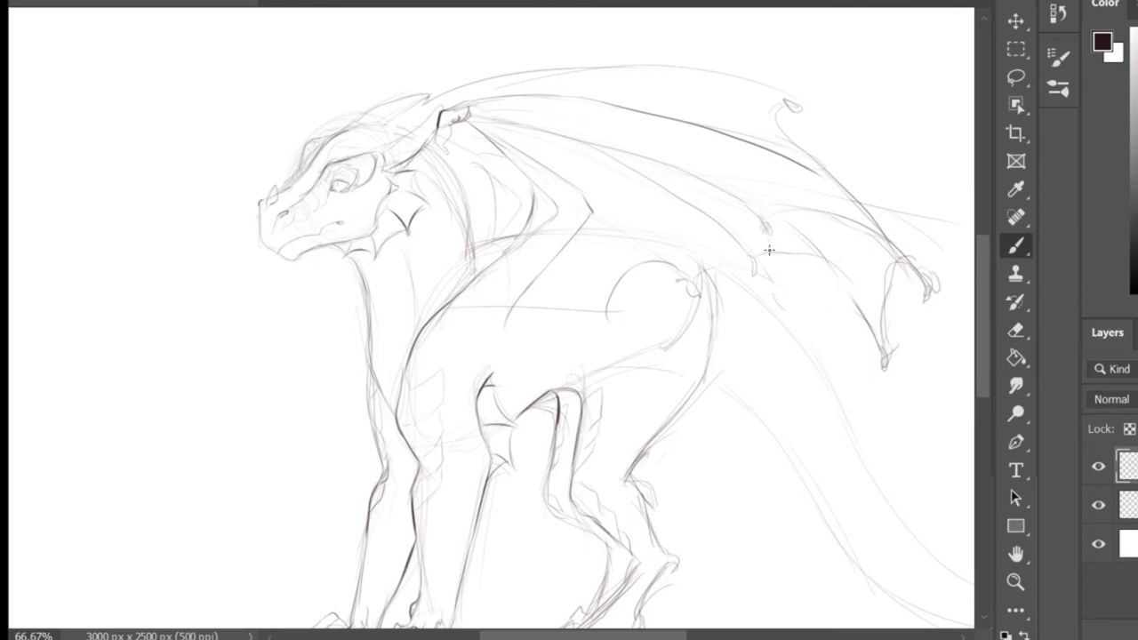
{"action": "key", "text": "e"}
{"action": "key", "text": "b"}
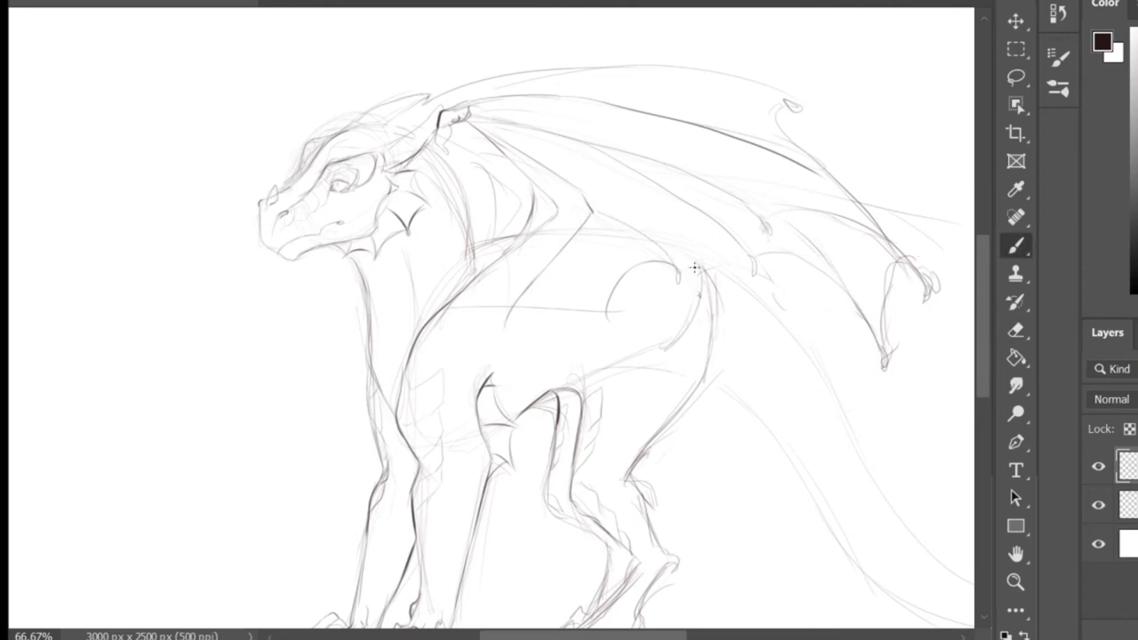
{"action": "key", "text": "e"}
{"action": "left_click_drag", "start_coordinate": [753, 264], "coordinate": [756, 274]}
{"action": "key", "text": "b"}
{"action": "key", "text": "ctrl+z"}
{"action": "left_click_drag", "start_coordinate": [722, 221], "coordinate": [769, 289]}
{"action": "left_click_drag", "start_coordinate": [763, 257], "coordinate": [809, 265]}
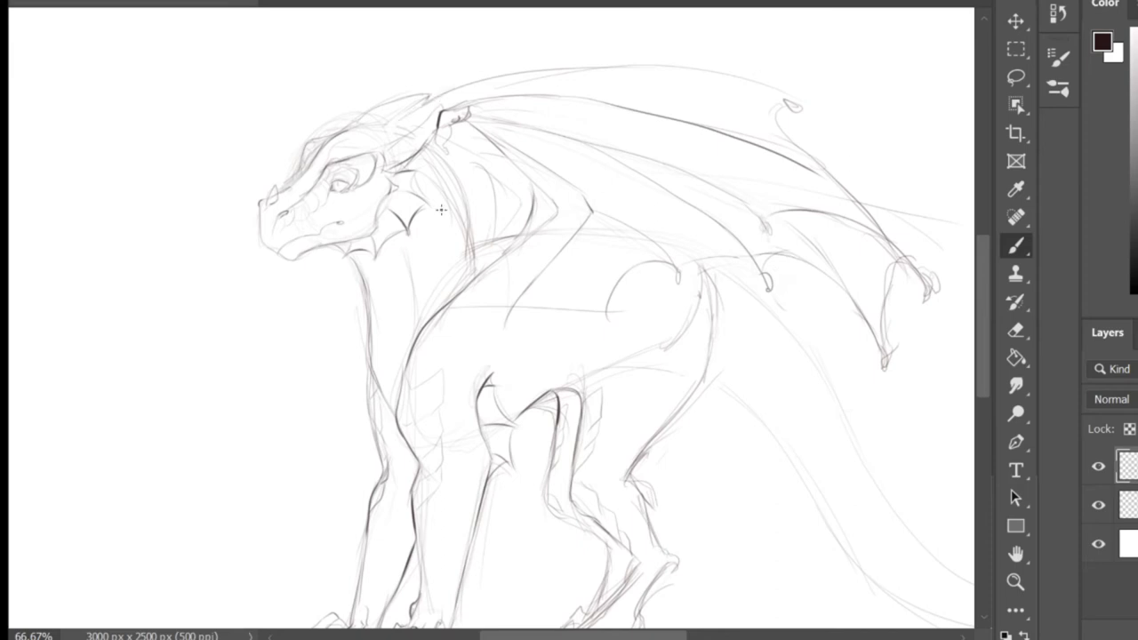
Erase the rough lines along the back of the neck and replace them with one clean curve
{"action": "key", "text": "e"}
{"action": "mouse_move", "coordinate": [446, 175]}
{"action": "left_mouse_down"}
{"action": "mouse_move", "coordinate": [479, 278]}
{"action": "mouse_move", "coordinate": [471, 233]}
{"action": "left_mouse_up"}
{"action": "left_click", "coordinate": [1016, 246]}
{"action": "left_click_drag", "start_coordinate": [432, 157], "coordinate": [476, 245]}
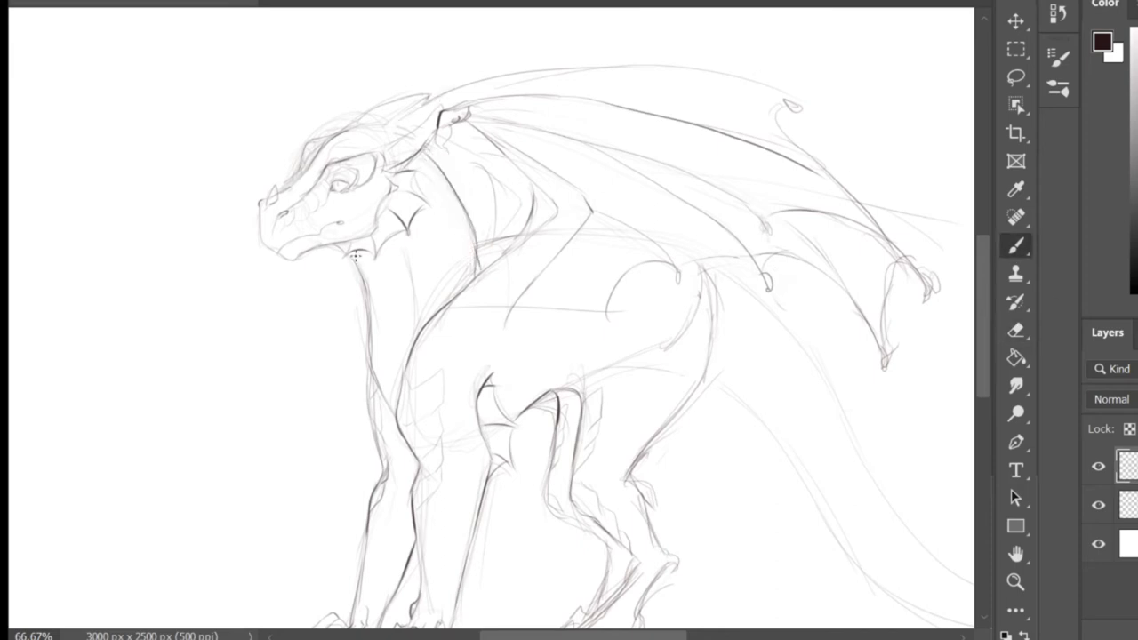
Clean up the lower hind legs, redraw the hind feet with claws and darken the back of the near thigh
{"action": "scroll", "coordinate": [812, 80], "scroll_direction": "down", "scroll_amount": 4}
{"action": "key", "text": "e"}
{"action": "left_click_drag", "start_coordinate": [602, 452], "coordinate": [636, 399]}
{"action": "key", "text": "b"}
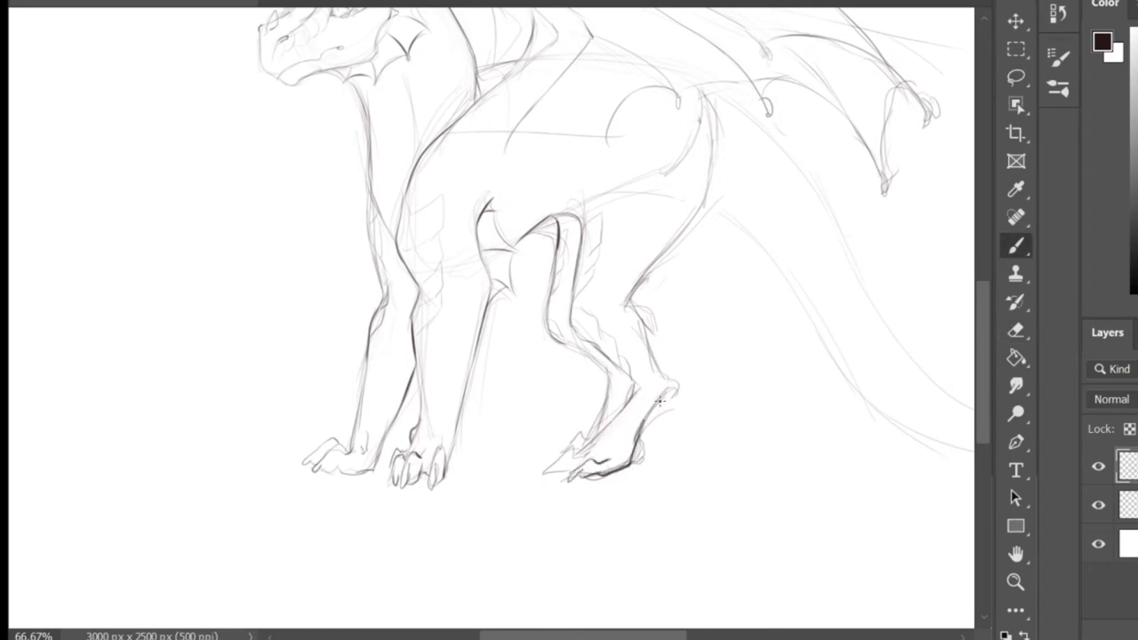
{"action": "mouse_move", "coordinate": [570, 444]}
{"action": "left_mouse_down"}
{"action": "mouse_move", "coordinate": [540, 474]}
{"action": "mouse_move", "coordinate": [603, 422]}
{"action": "left_mouse_up"}
{"action": "key", "text": "ctrl+z"}
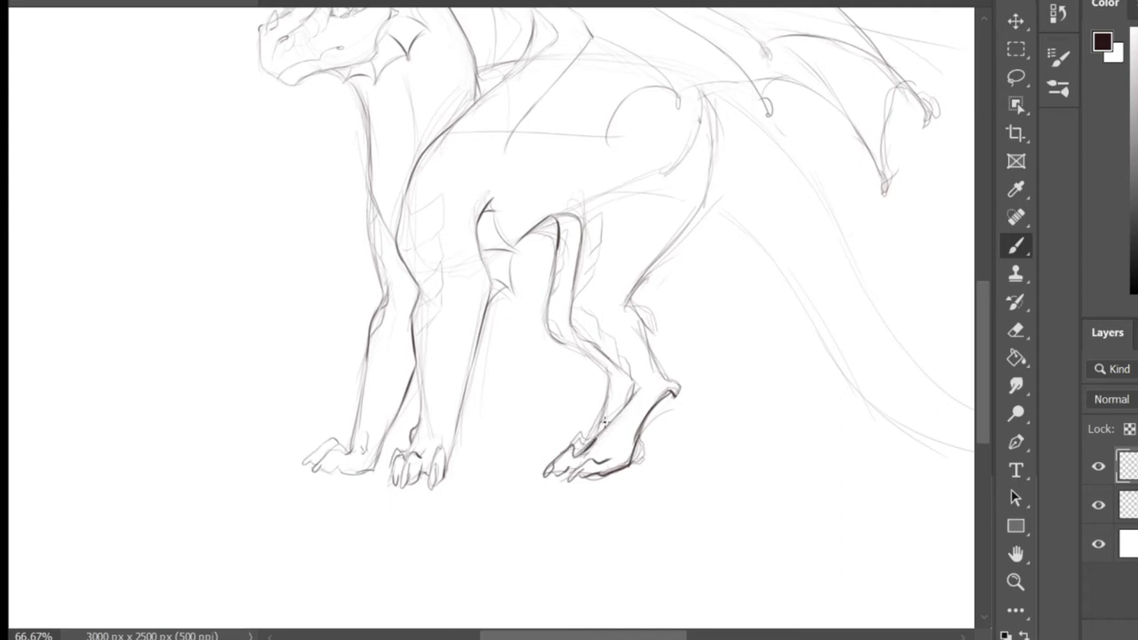
{"action": "left_click_drag", "start_coordinate": [626, 306], "coordinate": [711, 177]}
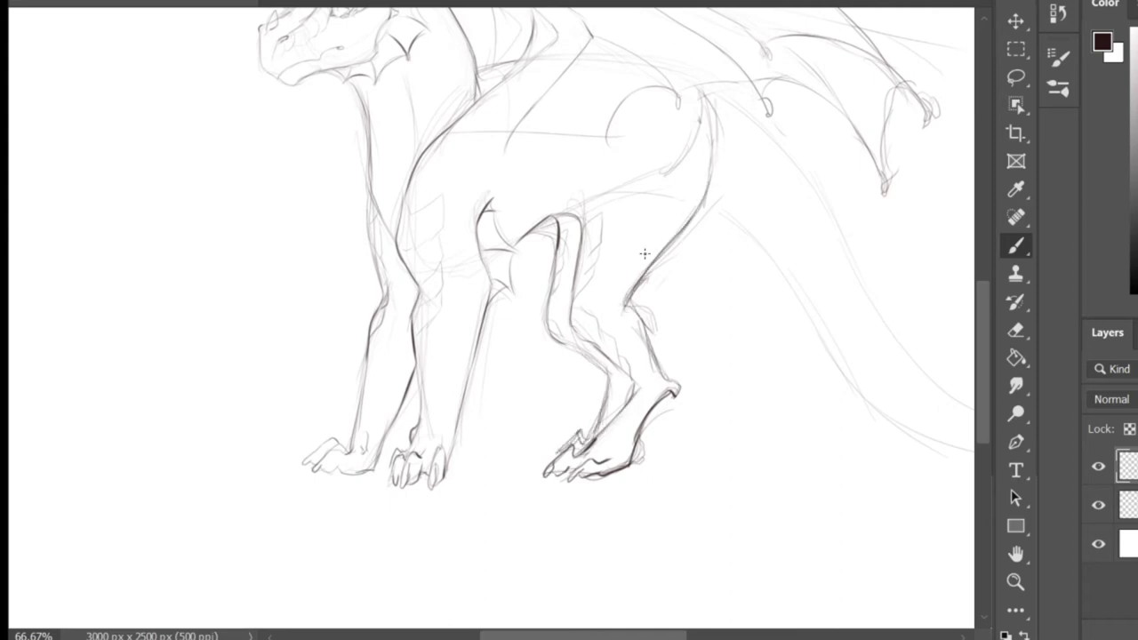
{"action": "left_click_drag", "start_coordinate": [582, 222], "coordinate": [576, 270]}
Outline the tail from its base toward the curled end and erase its stray sketch lines
{"action": "left_click_drag", "start_coordinate": [982, 379], "coordinate": [981, 348]}
{"action": "key", "text": "ctrl+minus"}
{"action": "left_click_drag", "start_coordinate": [651, 318], "coordinate": [757, 443]}
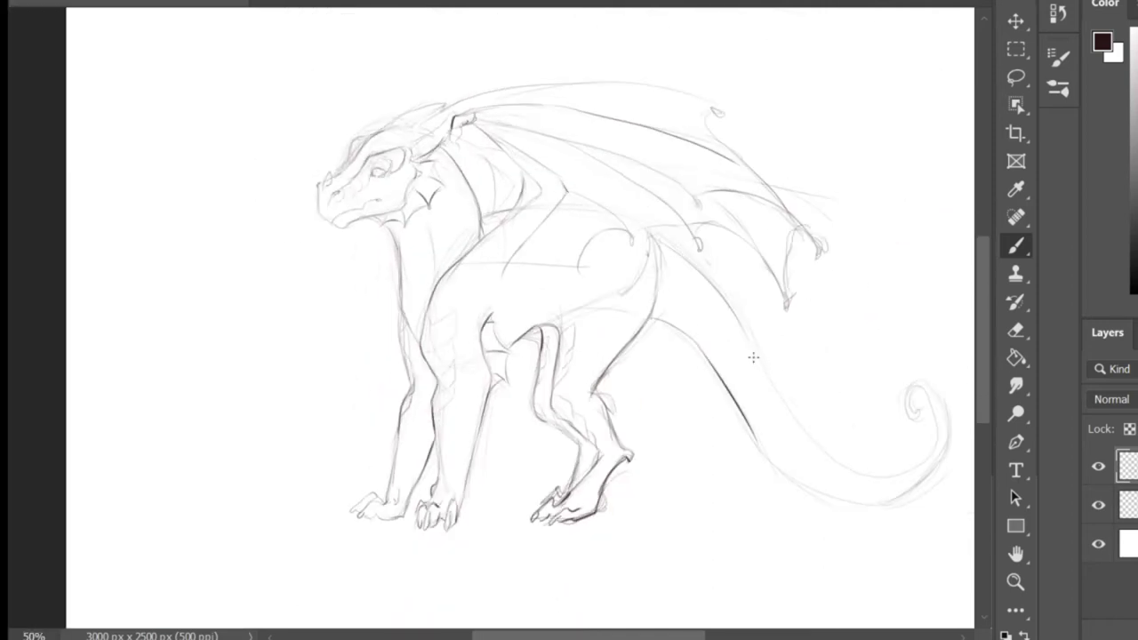
{"action": "scroll", "coordinate": [783, 453], "scroll_direction": "right", "scroll_amount": 5}
{"action": "mouse_move", "coordinate": [587, 493]}
{"action": "left_mouse_down"}
{"action": "mouse_move", "coordinate": [664, 500]}
{"action": "mouse_move", "coordinate": [707, 421]}
{"action": "left_mouse_up"}
{"action": "left_click", "coordinate": [1017, 330]}
{"action": "left_click_drag", "start_coordinate": [660, 496], "coordinate": [687, 471]}
{"action": "left_click", "coordinate": [1014, 305]}
{"action": "left_click", "coordinate": [1016, 246]}
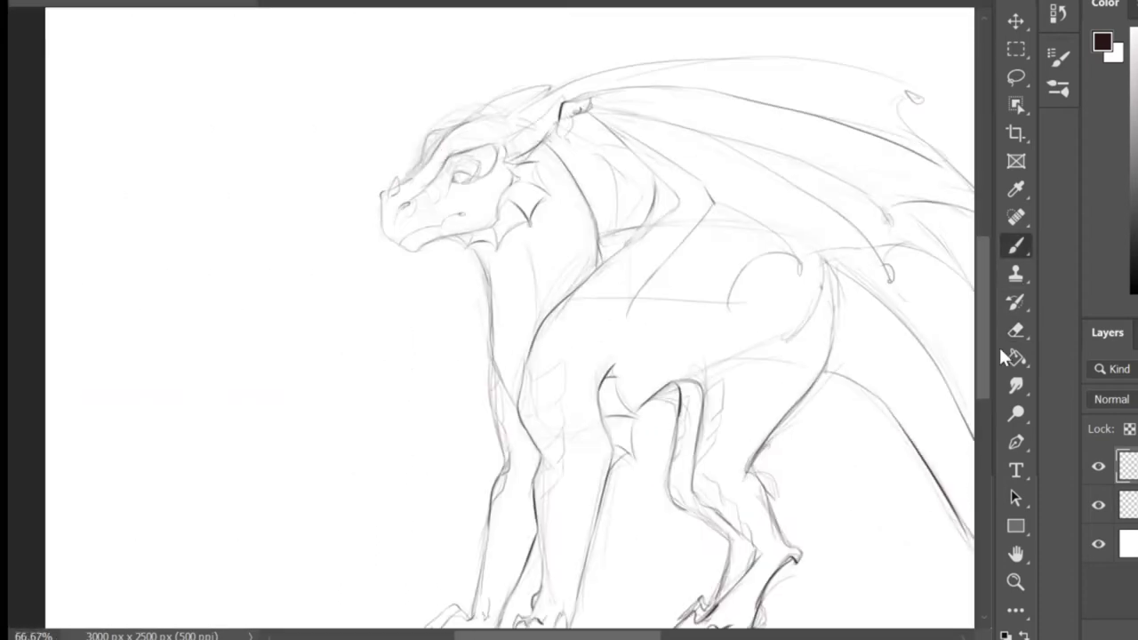
Darken the folded membrane curve between the back of the neck and the wing arm
{"action": "key", "text": "ctrl+plus"}
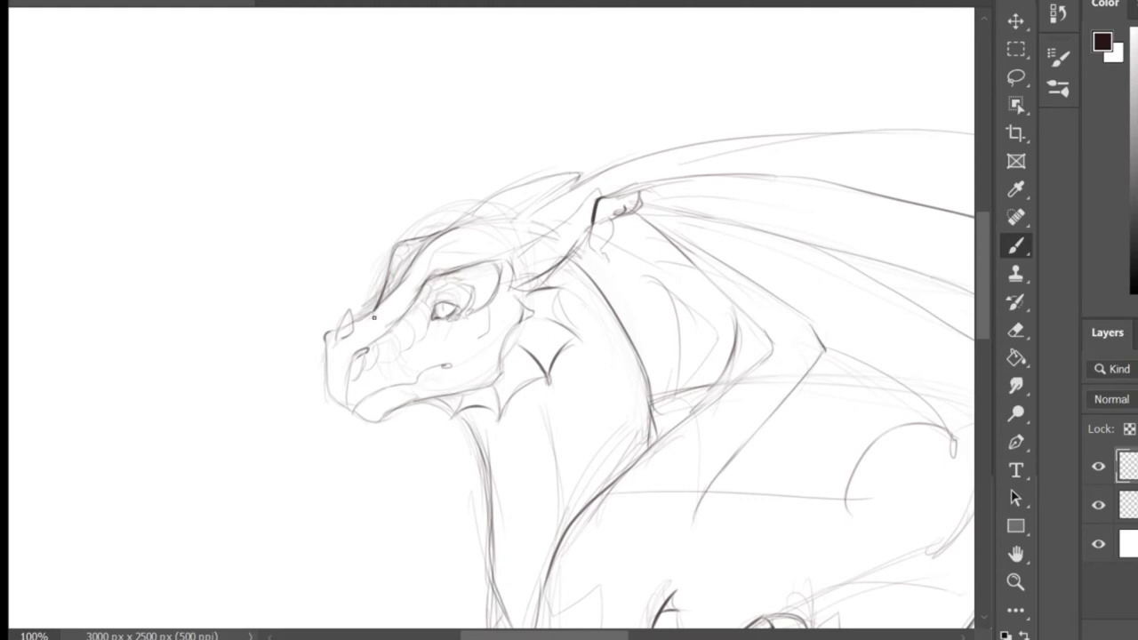
{"action": "key", "text": "e"}
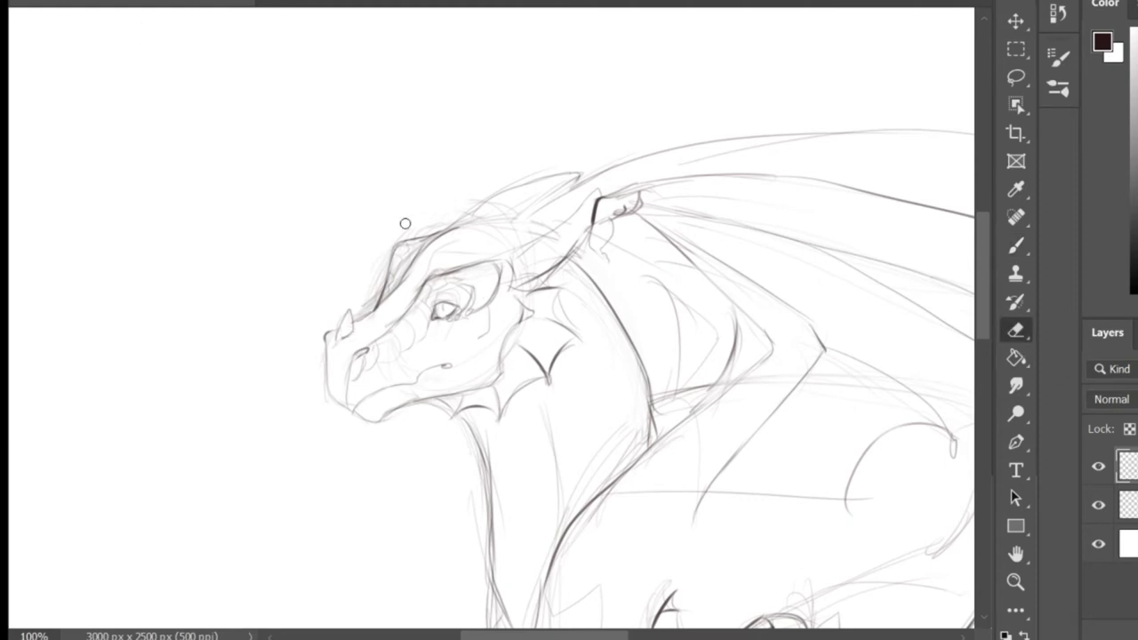
{"action": "key", "text": "b"}
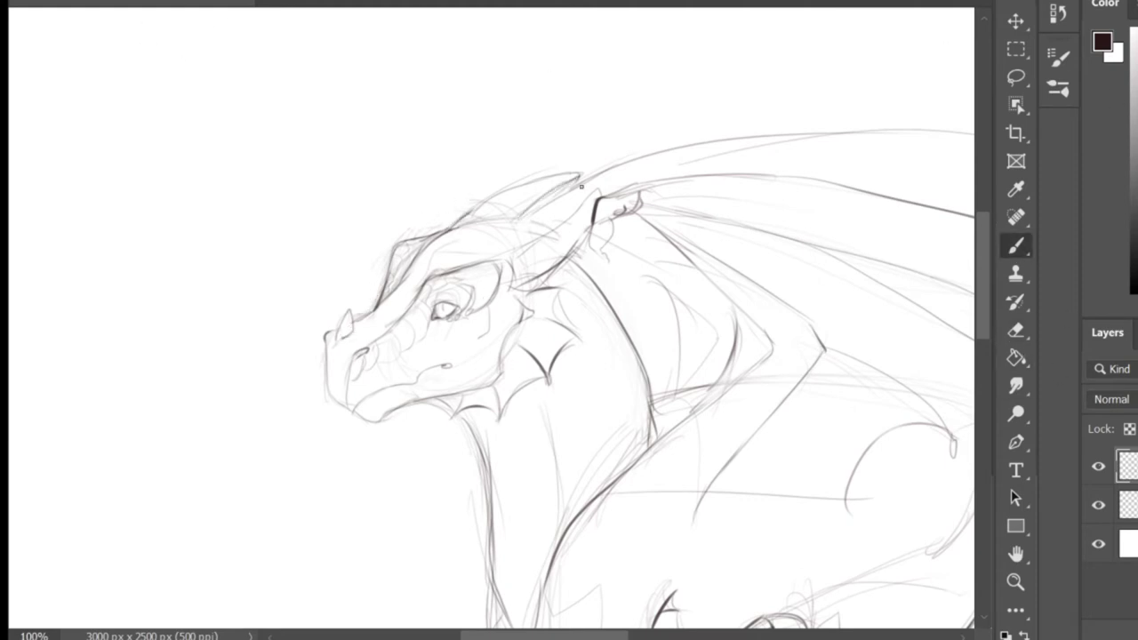
{"action": "left_click_drag", "start_coordinate": [633, 255], "coordinate": [677, 393]}
{"action": "left_click_drag", "start_coordinate": [672, 292], "coordinate": [679, 393]}
Erase the leftover construction lines across the dragon's back and body and touch up the remaining outline
{"action": "key", "text": "ctrl+minus"}
{"action": "left_click_drag", "start_coordinate": [984, 337], "coordinate": [991, 386]}
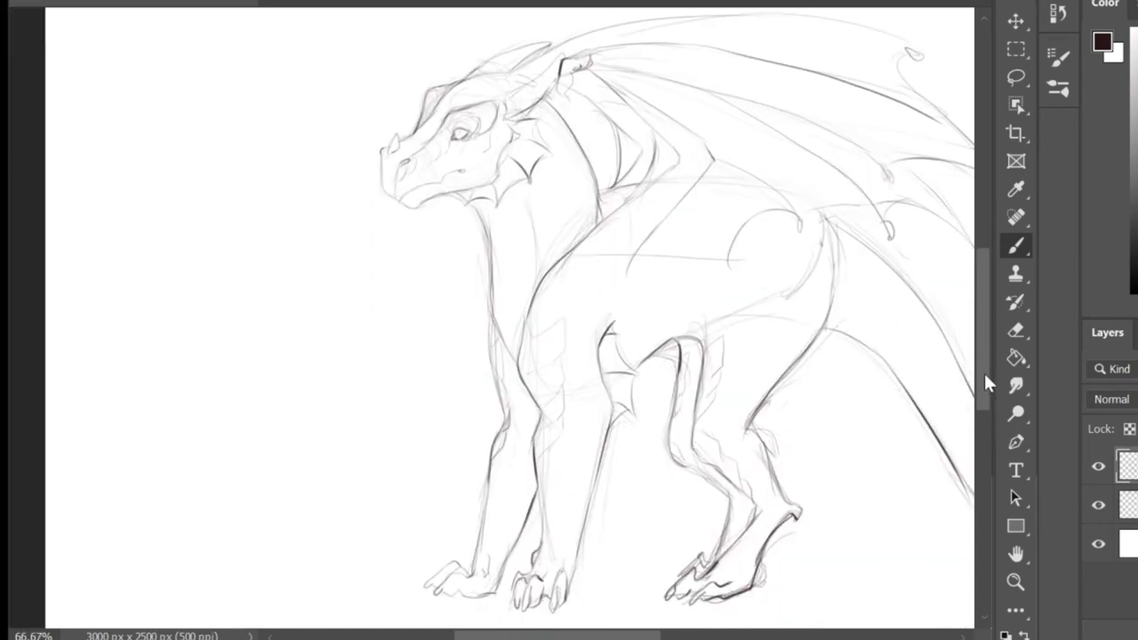
{"action": "scroll", "coordinate": [735, 355], "scroll_direction": "down", "scroll_amount": 3}
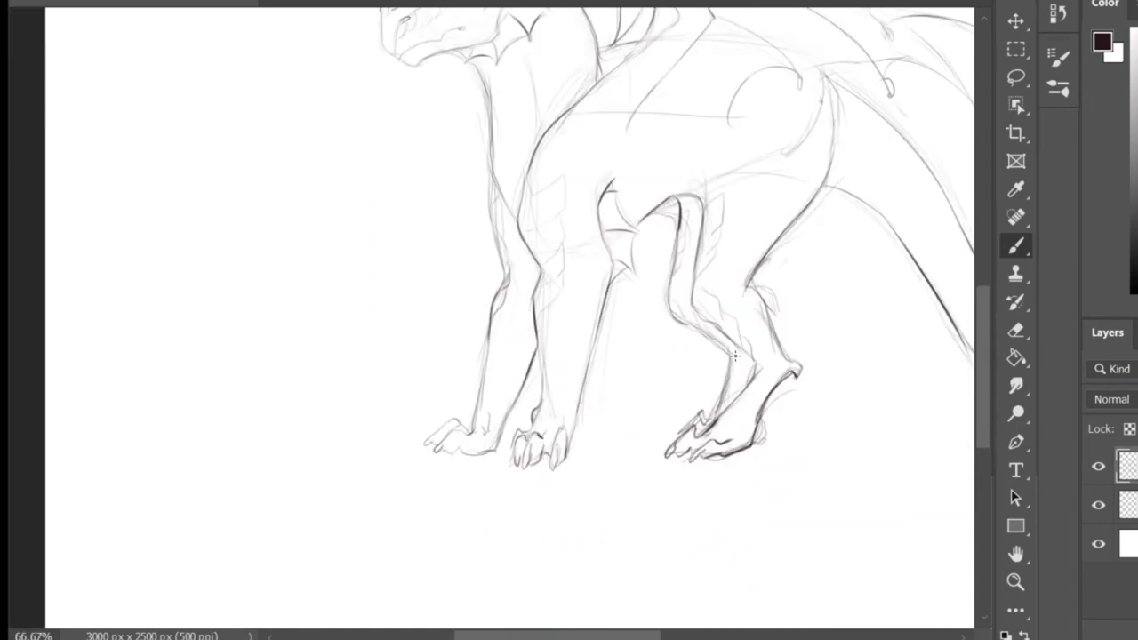
{"action": "scroll", "coordinate": [985, 342], "scroll_direction": "up", "scroll_amount": 2}
{"action": "left_click", "coordinate": [1016, 330]}
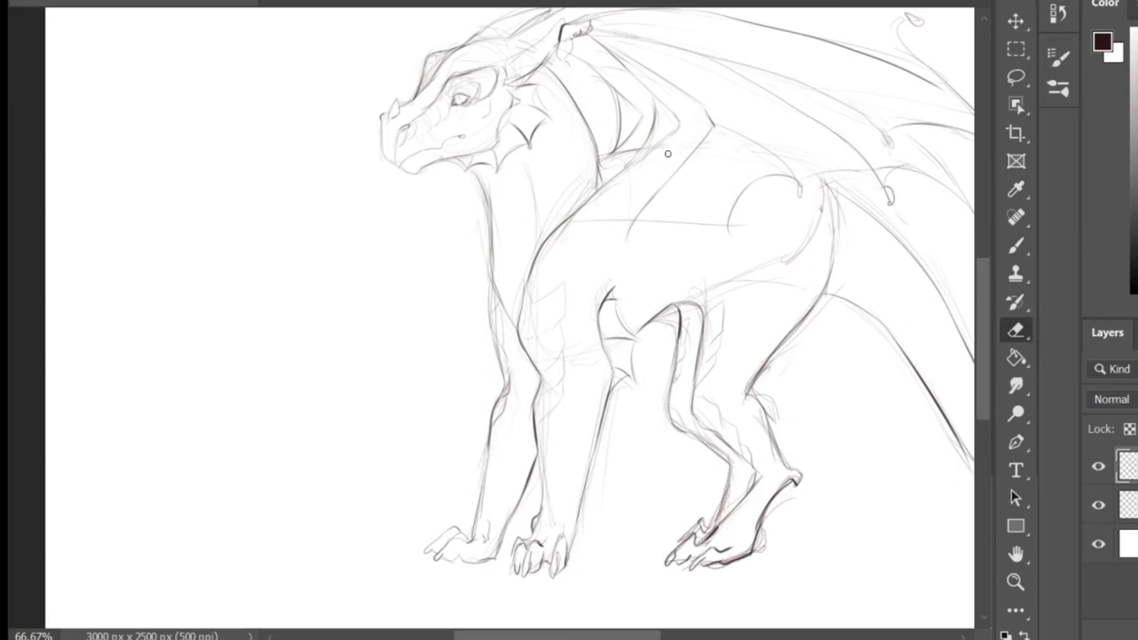
{"action": "left_click", "coordinate": [1019, 248]}
{"action": "key", "text": "ctrl+minus"}
{"action": "left_click", "coordinate": [1016, 330]}
{"action": "mouse_move", "coordinate": [736, 236]}
{"action": "left_mouse_down"}
{"action": "mouse_move", "coordinate": [713, 277]}
{"action": "mouse_move", "coordinate": [577, 246]}
{"action": "left_mouse_up"}
{"action": "left_click", "coordinate": [1018, 247]}
{"action": "left_click", "coordinate": [1021, 331]}
{"action": "left_click_drag", "start_coordinate": [674, 260], "coordinate": [663, 264]}
{"action": "left_click_drag", "start_coordinate": [574, 223], "coordinate": [572, 213]}
{"action": "left_click_drag", "start_coordinate": [749, 231], "coordinate": [750, 274]}
{"action": "left_click_drag", "start_coordinate": [658, 635], "coordinate": [702, 636]}
{"action": "left_click_drag", "start_coordinate": [848, 423], "coordinate": [849, 447]}
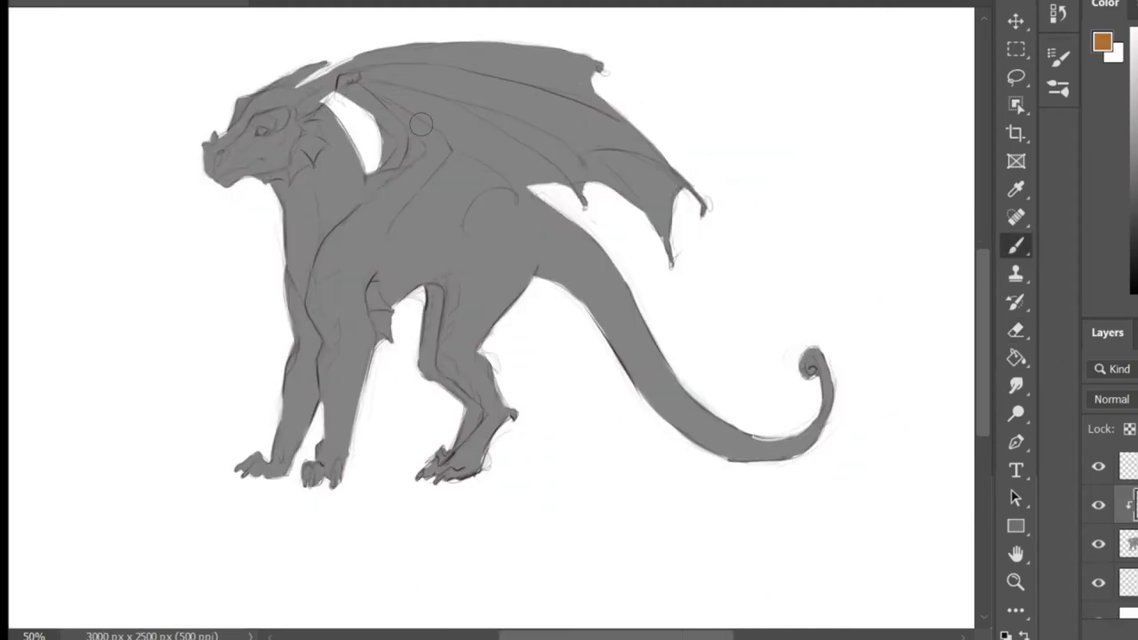
Enlarge the brush and cover the dragon's silhouette with dark purple as the base colour
{"action": "key", "text": "bracketright"}
{"action": "key", "text": "bracketright"}
{"action": "key", "text": "bracketright"}
{"action": "key", "text": "bracketright"}
{"action": "key", "text": "bracketright"}
{"action": "mouse_move", "coordinate": [239, 124]}
{"action": "left_mouse_down"}
{"action": "mouse_move", "coordinate": [290, 469]}
{"action": "mouse_move", "coordinate": [664, 246]}
{"action": "mouse_move", "coordinate": [445, 53]}
{"action": "left_mouse_up"}
Paint the cheek and jaw frill orange and trim its edges with the dark purple base colour
{"action": "left_click_drag", "start_coordinate": [298, 151], "coordinate": [301, 162]}
{"action": "key", "text": "ctrl+plus"}
{"action": "mouse_move", "coordinate": [230, 118]}
{"action": "left_mouse_down"}
{"action": "mouse_move", "coordinate": [267, 86]}
{"action": "mouse_move", "coordinate": [233, 105]}
{"action": "mouse_move", "coordinate": [222, 128]}
{"action": "mouse_move", "coordinate": [233, 109]}
{"action": "left_mouse_up"}
{"action": "left_click", "coordinate": [297, 102], "text": "alt"}
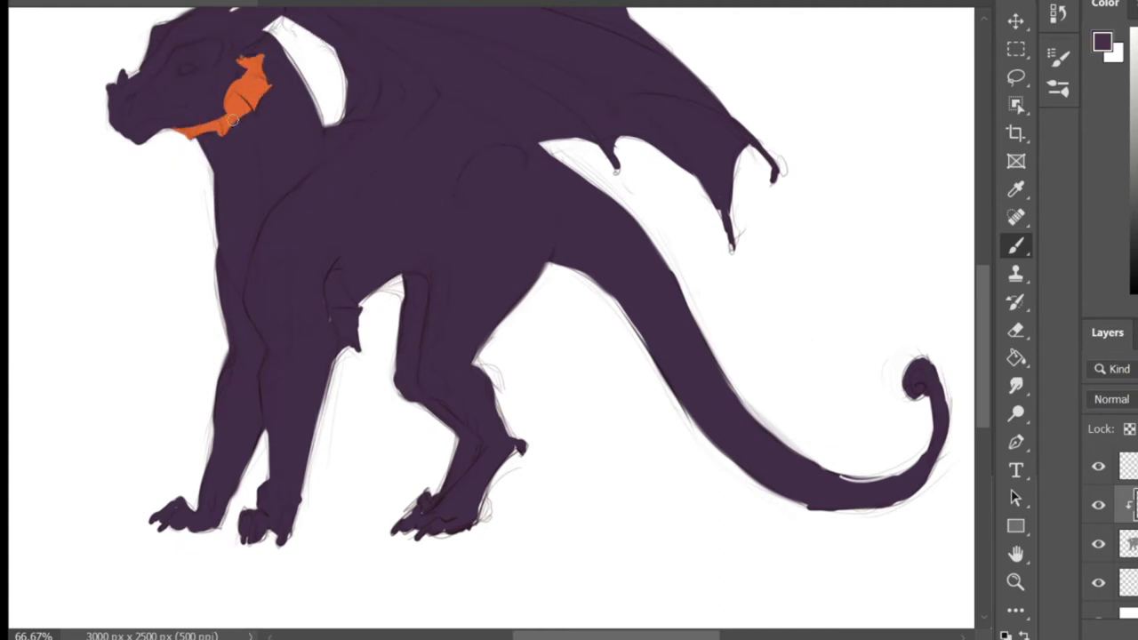
{"action": "left_click", "coordinate": [257, 93], "text": "alt"}
{"action": "left_click_drag", "start_coordinate": [266, 83], "coordinate": [274, 85]}
{"action": "left_click", "coordinate": [274, 86], "text": "alt"}
{"action": "left_click", "coordinate": [267, 82], "text": "alt"}
{"action": "left_click", "coordinate": [291, 93], "text": "alt"}
Fill the small webbed fin behind the front elbow with orange and tidy its edge
{"action": "mouse_move", "coordinate": [989, 358]}
{"action": "left_mouse_down"}
{"action": "mouse_move", "coordinate": [987, 328]}
{"action": "mouse_move", "coordinate": [982, 364]}
{"action": "left_mouse_up"}
{"action": "left_click", "coordinate": [252, 203], "text": "alt"}
{"action": "mouse_move", "coordinate": [338, 185]}
{"action": "left_mouse_down"}
{"action": "mouse_move", "coordinate": [347, 253]}
{"action": "mouse_move", "coordinate": [358, 228]}
{"action": "mouse_move", "coordinate": [337, 269]}
{"action": "left_mouse_up"}
{"action": "left_click", "coordinate": [324, 253], "text": "alt"}
{"action": "left_click", "coordinate": [348, 233], "text": "alt"}
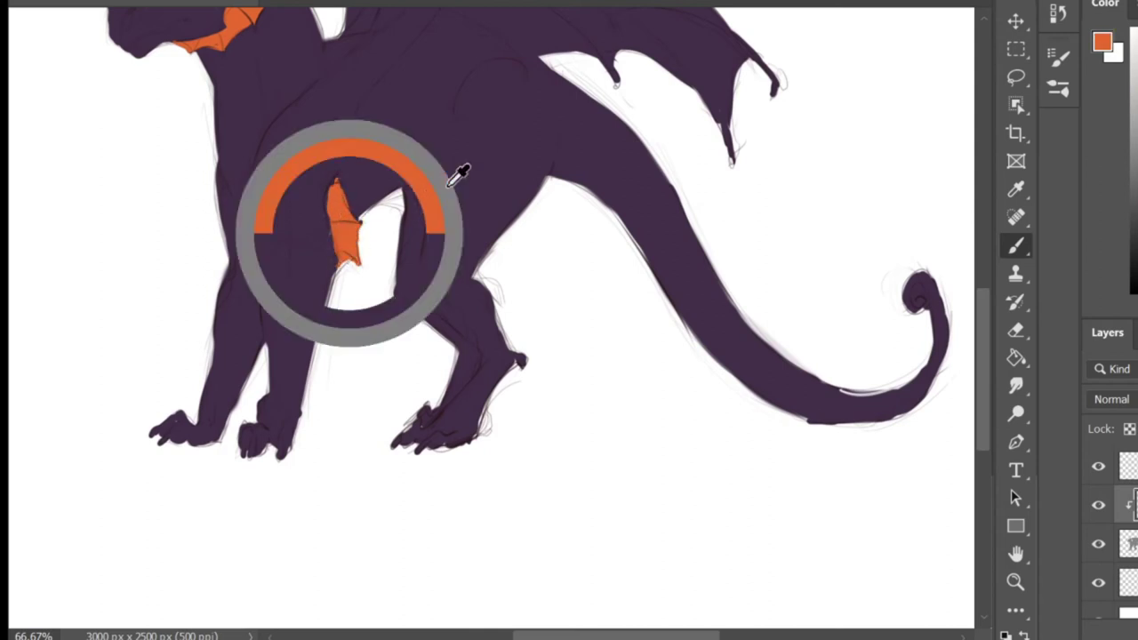
Add a new layer and paint orange markings along the front edges of both hind legs
{"action": "left_click", "coordinate": [1129, 543]}
{"action": "key", "text": "ctrl+shift+alt+n"}
{"action": "left_click", "coordinate": [1130, 506]}
{"action": "left_click_drag", "start_coordinate": [438, 203], "coordinate": [427, 286]}
{"action": "left_click_drag", "start_coordinate": [410, 217], "coordinate": [397, 294]}
{"action": "key", "text": "ctrl+z"}
{"action": "left_click_drag", "start_coordinate": [437, 203], "coordinate": [443, 194]}
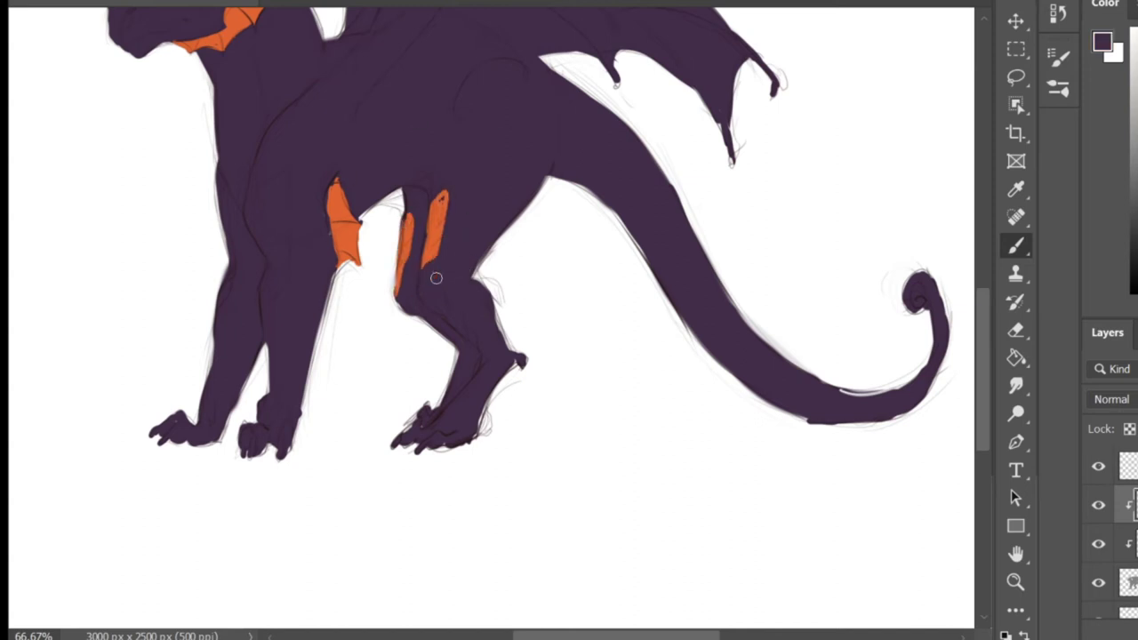
{"action": "mouse_move", "coordinate": [426, 291]}
{"action": "left_mouse_down"}
{"action": "mouse_move", "coordinate": [474, 344]}
{"action": "mouse_move", "coordinate": [406, 307]}
{"action": "left_mouse_up"}
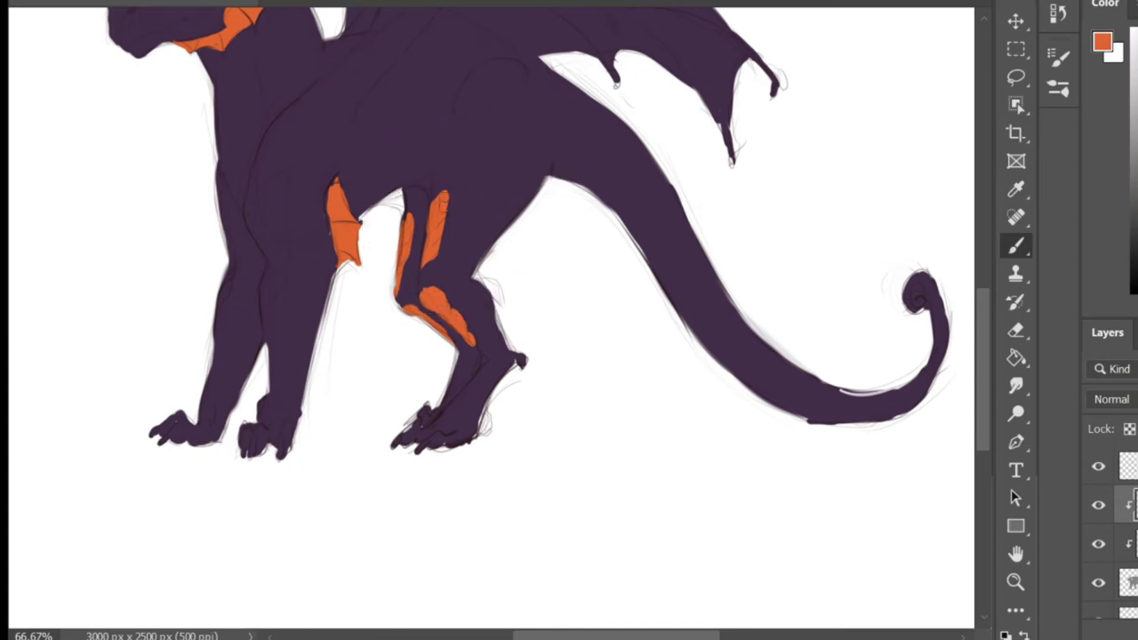
{"action": "left_click", "coordinate": [398, 296], "text": "alt"}
Blend red into the lower hind-leg markings and erase the overspill around the knees
{"action": "left_click", "coordinate": [1129, 430]}
{"action": "left_click", "coordinate": [1137, 40]}
{"action": "mouse_move", "coordinate": [436, 253]}
{"action": "left_mouse_down"}
{"action": "mouse_move", "coordinate": [466, 228]}
{"action": "mouse_move", "coordinate": [406, 261]}
{"action": "mouse_move", "coordinate": [412, 235]}
{"action": "mouse_move", "coordinate": [412, 281]}
{"action": "mouse_move", "coordinate": [469, 348]}
{"action": "left_mouse_up"}
{"action": "left_click", "coordinate": [1017, 330]}
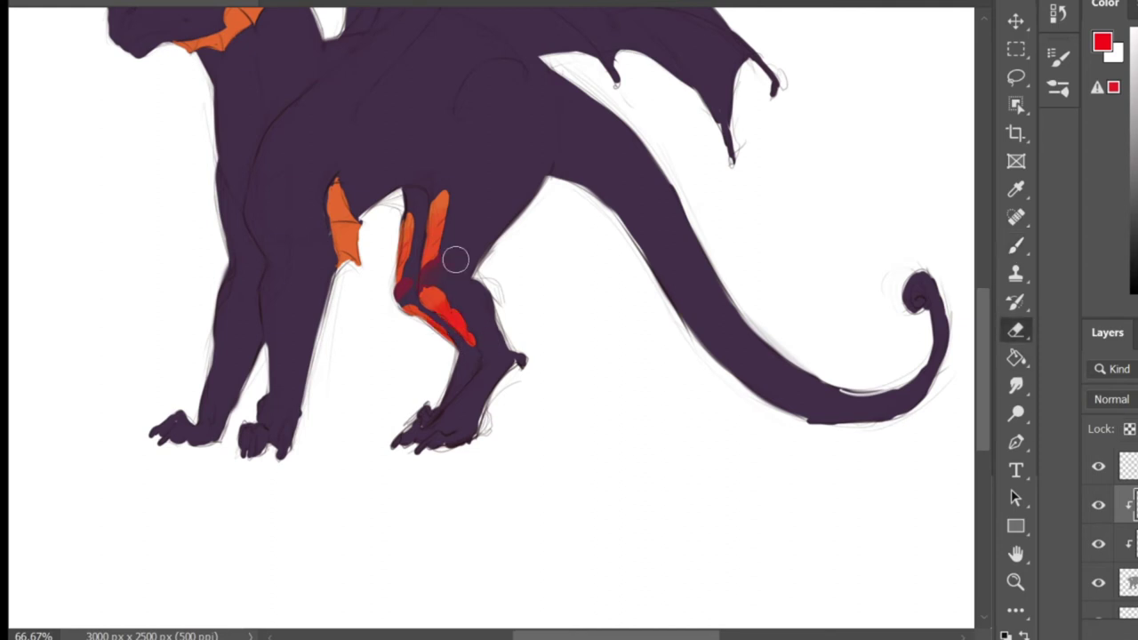
{"action": "left_click_drag", "start_coordinate": [428, 276], "coordinate": [409, 283]}
Cover the orange on the elbow fin and jaw frill with dark purple on the base colour layer
{"action": "left_click_drag", "start_coordinate": [985, 377], "coordinate": [987, 333]}
{"action": "left_click", "coordinate": [1137, 545]}
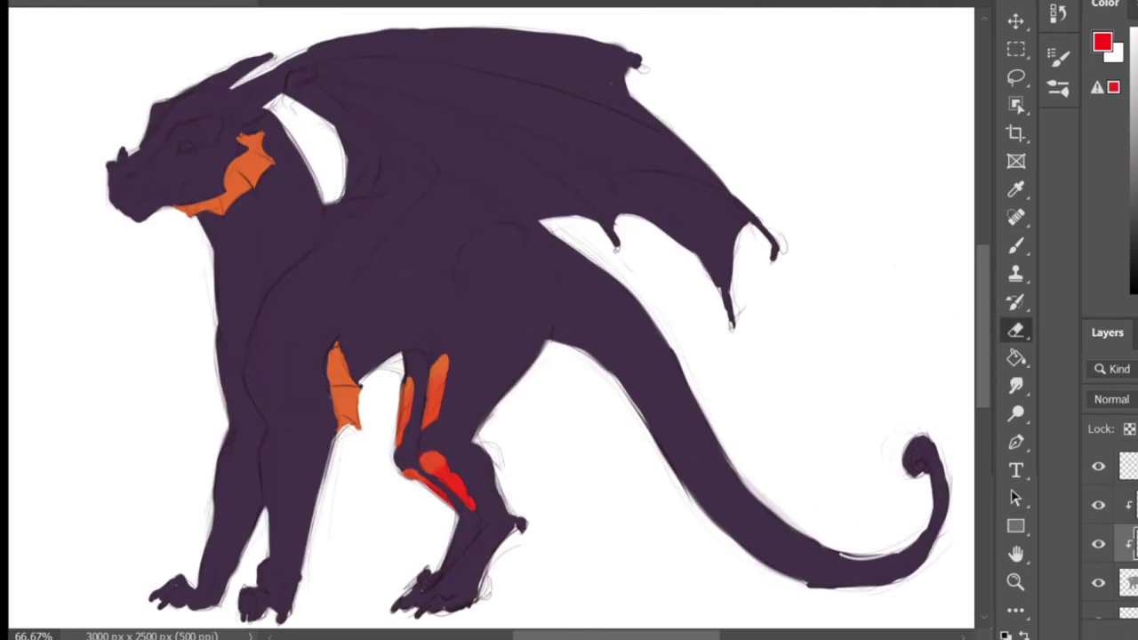
{"action": "key", "text": "b"}
{"action": "left_click", "coordinate": [431, 311], "text": "alt"}
{"action": "left_click_drag", "start_coordinate": [338, 356], "coordinate": [366, 453]}
{"action": "mouse_move", "coordinate": [188, 210]}
{"action": "left_mouse_down"}
{"action": "mouse_move", "coordinate": [263, 147]}
{"action": "mouse_move", "coordinate": [235, 187]}
{"action": "mouse_move", "coordinate": [198, 204]}
{"action": "left_mouse_up"}
Repaint the cheek and jaw frill blue on the markings layer and refine its edges with dark purple
{"action": "left_click", "coordinate": [1137, 75]}
{"action": "left_click", "coordinate": [1137, 505]}
{"action": "mouse_move", "coordinate": [253, 151]}
{"action": "left_mouse_down"}
{"action": "mouse_move", "coordinate": [204, 204]}
{"action": "mouse_move", "coordinate": [223, 219]}
{"action": "left_mouse_up"}
{"action": "left_click", "coordinate": [206, 182], "text": "alt"}
{"action": "left_click", "coordinate": [233, 193], "text": "alt"}
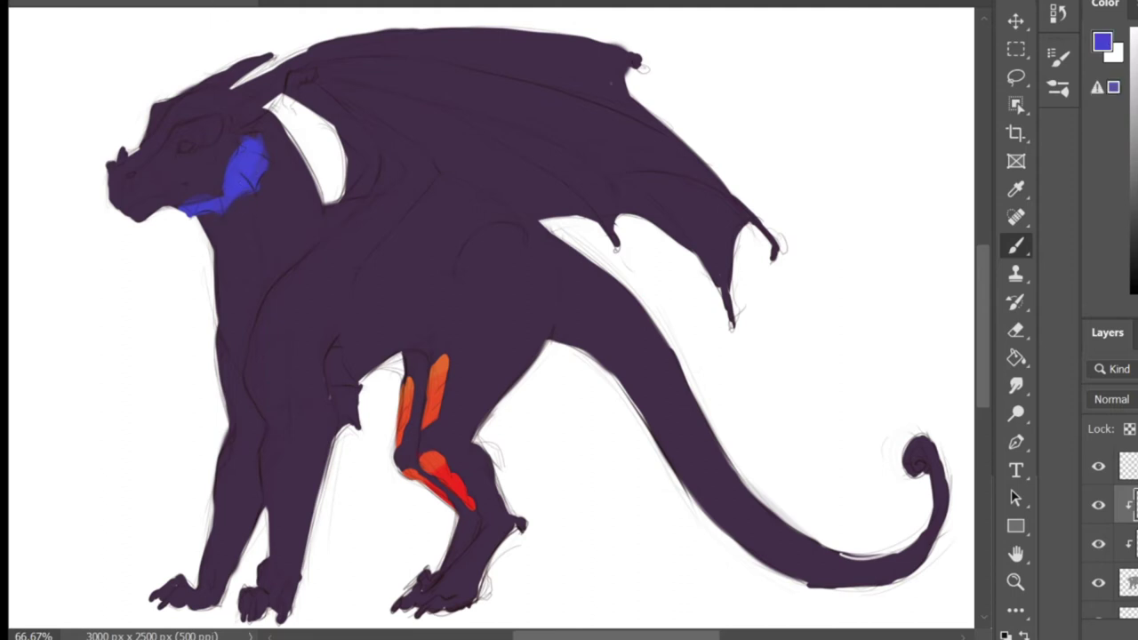
{"action": "left_click", "coordinate": [202, 195], "text": "alt"}
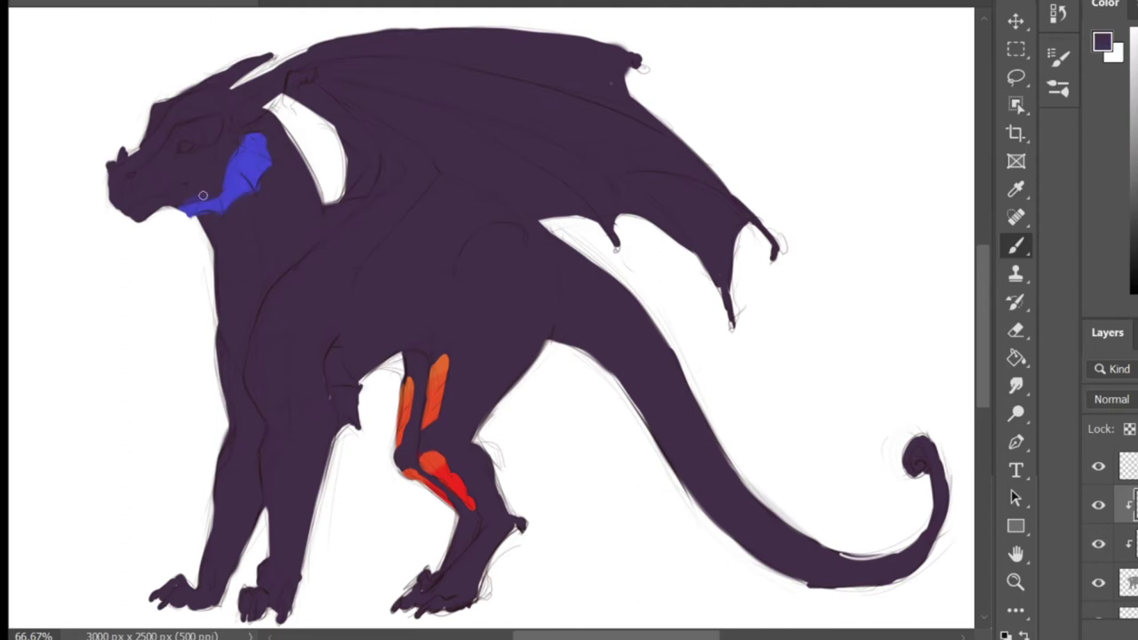
{"action": "left_click", "coordinate": [269, 145], "text": "alt"}
{"action": "left_click_drag", "start_coordinate": [245, 140], "coordinate": [267, 154]}
{"action": "left_click", "coordinate": [257, 172], "text": "alt"}
{"action": "left_click", "coordinate": [259, 171], "text": "alt"}
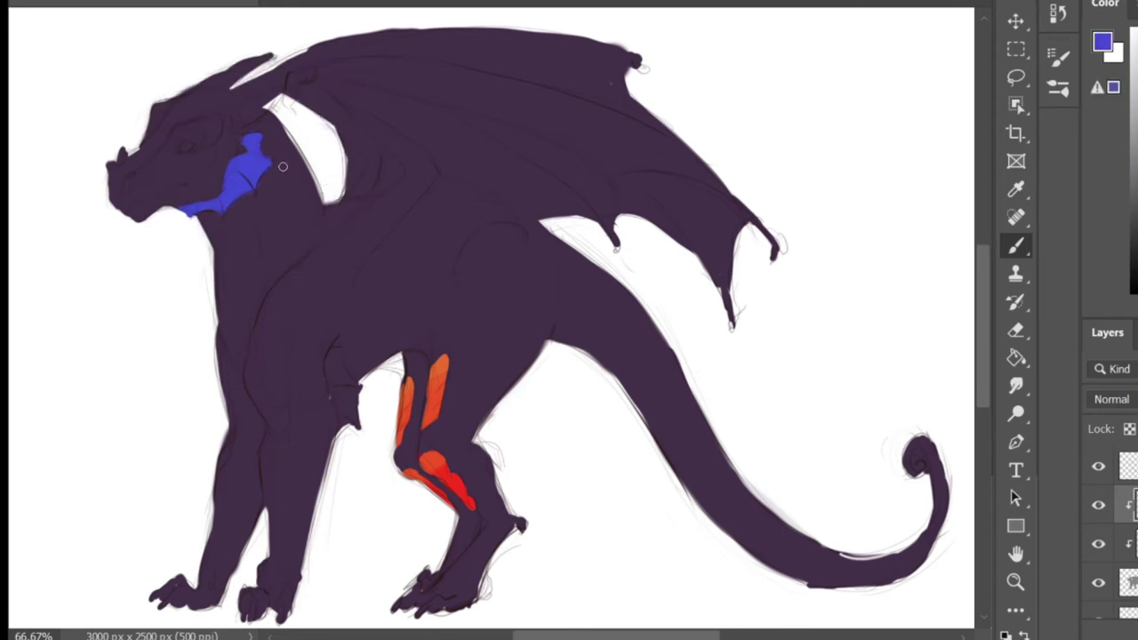
Paint blue markings down the front of both forelegs and shape their edges with dark purple
{"action": "scroll", "coordinate": [601, 219], "scroll_direction": "down", "scroll_amount": 3}
{"action": "left_click_drag", "start_coordinate": [254, 236], "coordinate": [252, 276]}
{"action": "mouse_move", "coordinate": [284, 323]}
{"action": "left_mouse_down"}
{"action": "mouse_move", "coordinate": [262, 285]}
{"action": "mouse_move", "coordinate": [277, 239]}
{"action": "mouse_move", "coordinate": [269, 293]}
{"action": "left_mouse_up"}
{"action": "key", "text": "ctrl+plus"}
{"action": "left_click_drag", "start_coordinate": [87, 192], "coordinate": [97, 256]}
{"action": "mouse_move", "coordinate": [90, 364]}
{"action": "left_mouse_down"}
{"action": "mouse_move", "coordinate": [87, 216]}
{"action": "mouse_move", "coordinate": [109, 299]}
{"action": "left_mouse_up"}
{"action": "left_click", "coordinate": [117, 277], "text": "alt"}
{"action": "left_click", "coordinate": [161, 231], "text": "alt"}
{"action": "left_click_drag", "start_coordinate": [95, 356], "coordinate": [86, 388]}
{"action": "left_click", "coordinate": [148, 177], "text": "alt"}
{"action": "left_click", "coordinate": [125, 298], "text": "alt"}
{"action": "left_click", "coordinate": [174, 255], "text": "alt"}
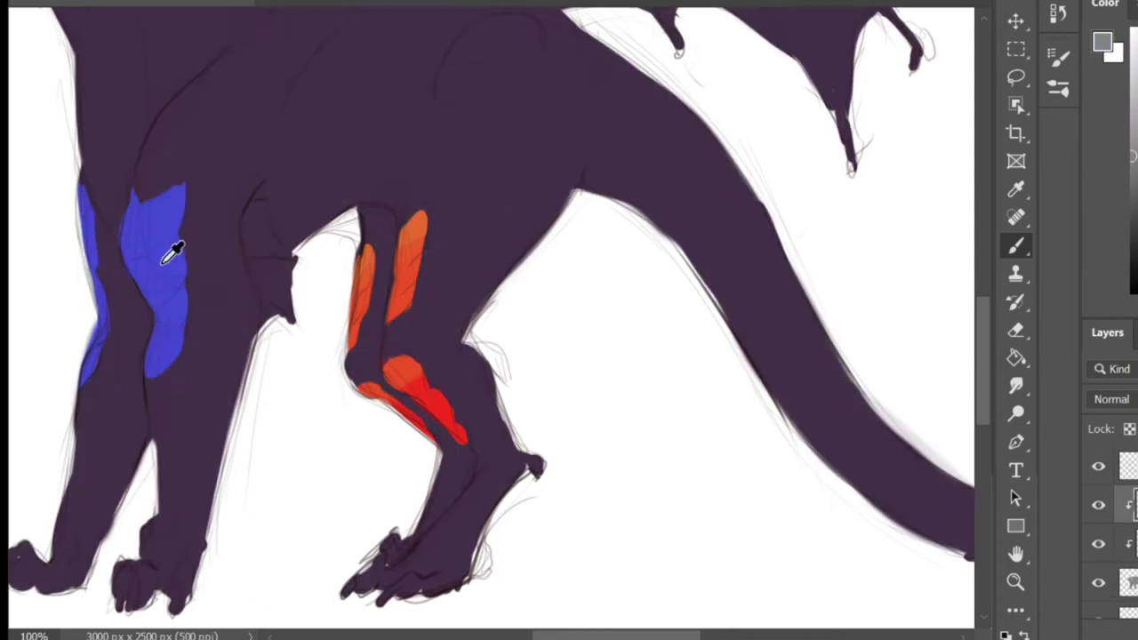
Fill the webbed fin behind the front elbow with blue
{"action": "mouse_move", "coordinate": [258, 194]}
{"action": "left_mouse_down"}
{"action": "mouse_move", "coordinate": [251, 250]}
{"action": "mouse_move", "coordinate": [267, 315]}
{"action": "left_mouse_up"}
{"action": "left_click_drag", "start_coordinate": [292, 279], "coordinate": [292, 318]}
{"action": "left_click_drag", "start_coordinate": [260, 203], "coordinate": [279, 307]}
{"action": "key", "text": "ctrl+minus"}
{"action": "left_click", "coordinate": [437, 265], "text": "alt"}
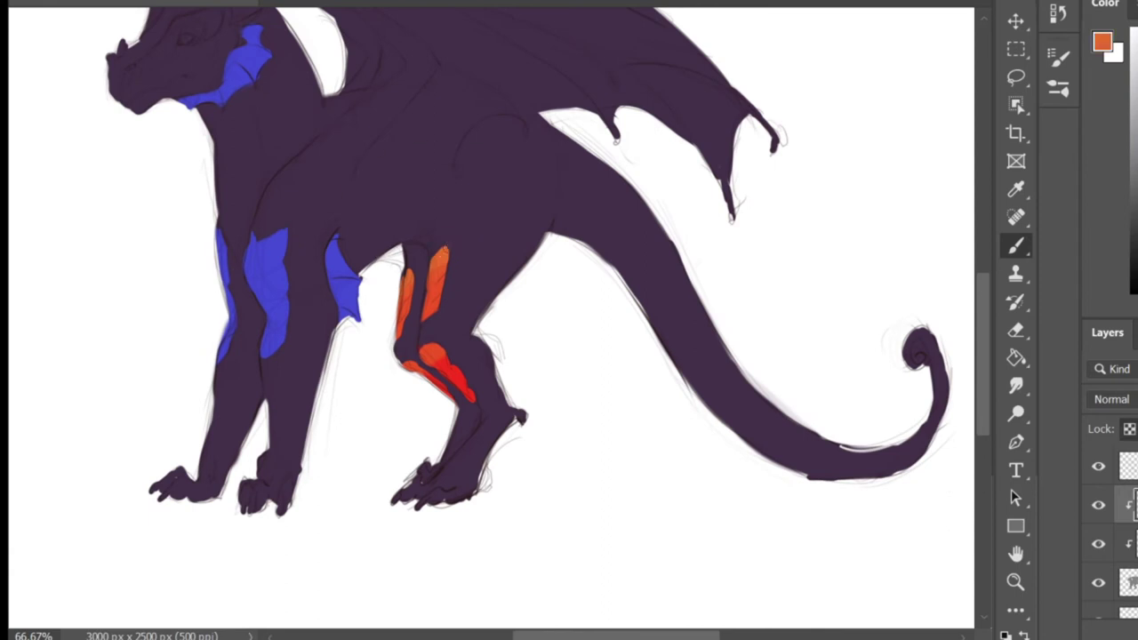
Hide the base colour layer, erase the stray paint around the cheek frill and foreleg markings, and show the layer again
{"action": "mouse_move", "coordinate": [281, 242]}
{"action": "left_mouse_down"}
{"action": "mouse_move", "coordinate": [234, 252]}
{"action": "mouse_move", "coordinate": [238, 311]}
{"action": "left_mouse_up"}
{"action": "key", "text": "ctrl+z"}
{"action": "left_click", "coordinate": [1099, 543]}
{"action": "key", "text": "e"}
{"action": "mouse_move", "coordinate": [271, 76]}
{"action": "left_mouse_down"}
{"action": "mouse_move", "coordinate": [265, 105]}
{"action": "mouse_move", "coordinate": [236, 130]}
{"action": "mouse_move", "coordinate": [238, 111]}
{"action": "mouse_move", "coordinate": [182, 93]}
{"action": "mouse_move", "coordinate": [241, 43]}
{"action": "mouse_move", "coordinate": [265, 55]}
{"action": "left_mouse_up"}
{"action": "left_click", "coordinate": [1130, 430]}
{"action": "mouse_move", "coordinate": [237, 249]}
{"action": "left_mouse_down"}
{"action": "mouse_move", "coordinate": [249, 342]}
{"action": "mouse_move", "coordinate": [233, 365]}
{"action": "left_mouse_up"}
{"action": "key", "text": "b"}
{"action": "left_click", "coordinate": [269, 259], "text": "alt"}
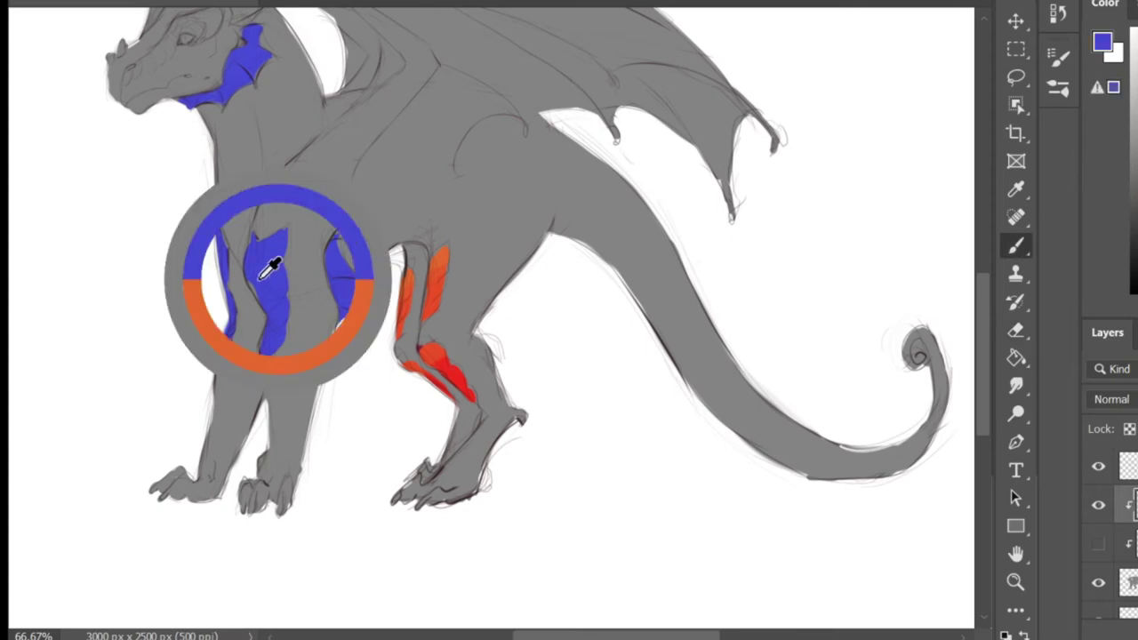
{"action": "left_click", "coordinate": [1099, 543]}
Recolour both foreleg markings orange at the top, blending into red toward the bottom, with transparency locked
{"action": "left_click", "coordinate": [1130, 543]}
{"action": "left_click", "coordinate": [1128, 431]}
{"action": "left_click", "coordinate": [437, 256], "text": "alt"}
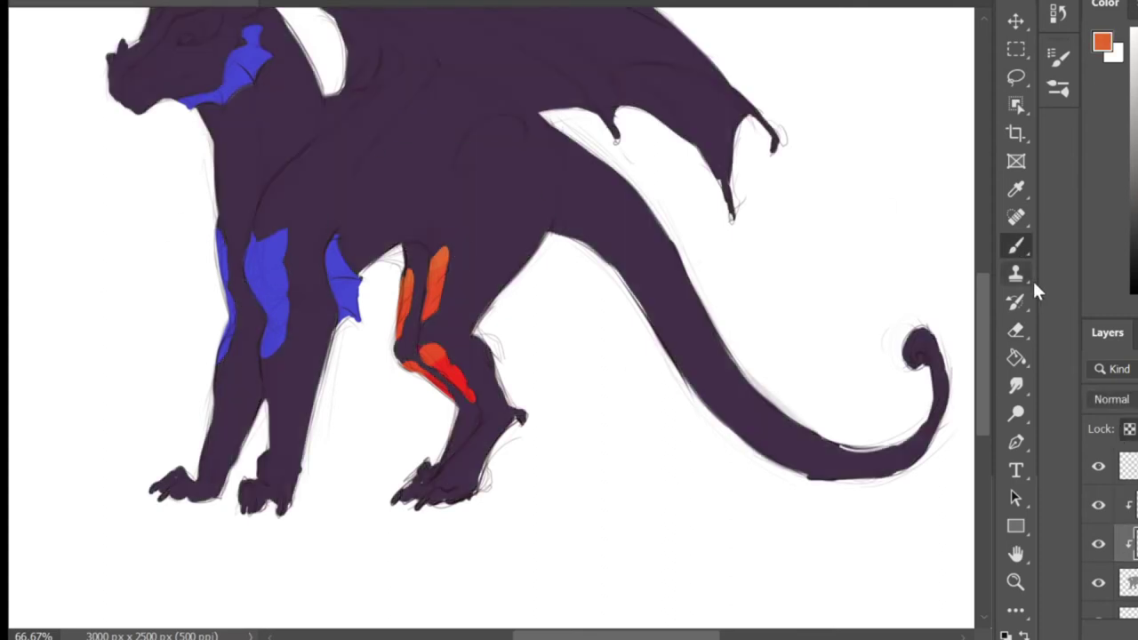
{"action": "left_click", "coordinate": [1130, 505]}
{"action": "left_click", "coordinate": [1130, 430]}
{"action": "mouse_move", "coordinate": [260, 242]}
{"action": "left_mouse_down"}
{"action": "mouse_move", "coordinate": [275, 336]}
{"action": "mouse_move", "coordinate": [281, 240]}
{"action": "left_mouse_up"}
{"action": "left_click_drag", "start_coordinate": [223, 239], "coordinate": [224, 356]}
{"action": "left_click", "coordinate": [1136, 53]}
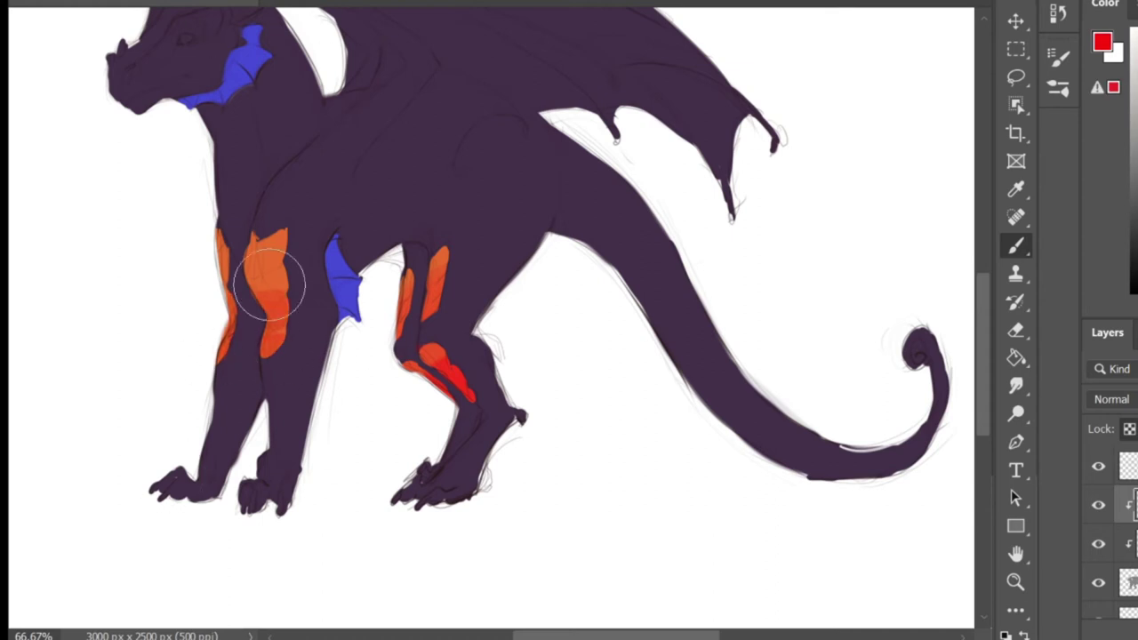
{"action": "left_click_drag", "start_coordinate": [279, 274], "coordinate": [211, 325]}
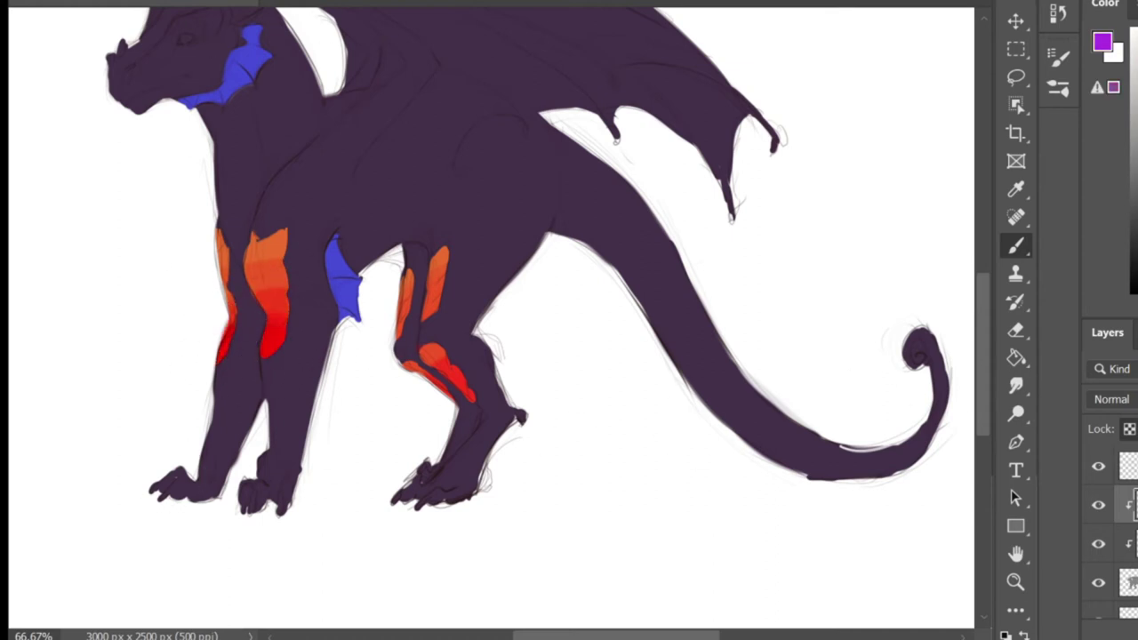
Shade the outer parts of the elbow fin and cheek frill purple and deepen their inner edges with dark blue
{"action": "scroll", "coordinate": [940, 289], "scroll_direction": "up", "scroll_amount": 1}
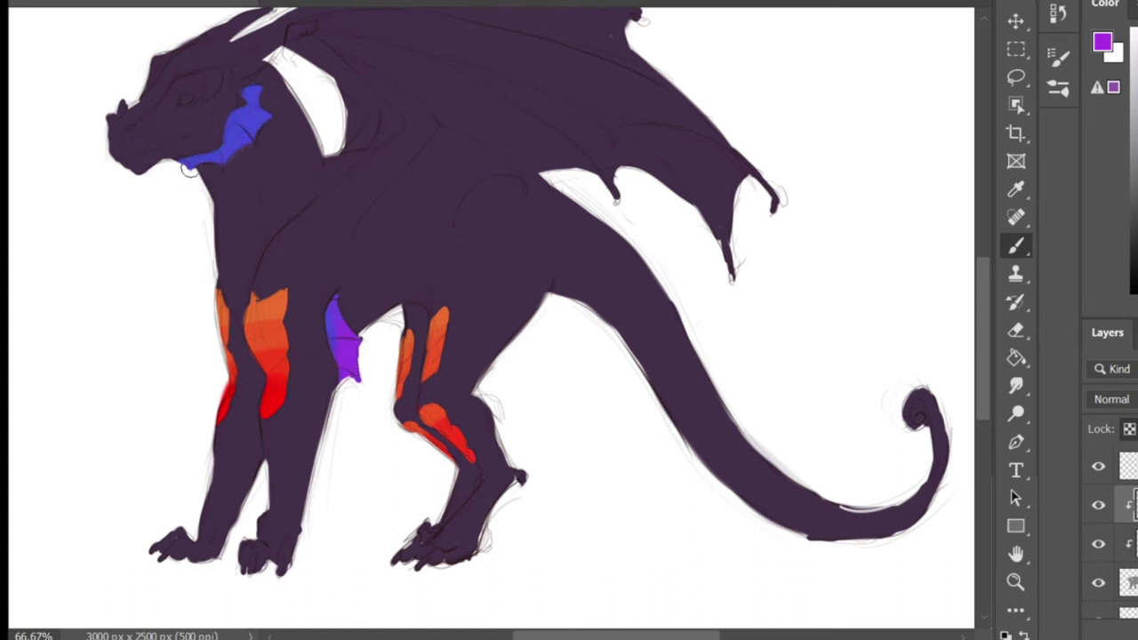
{"action": "left_click", "coordinate": [241, 120], "text": "alt"}
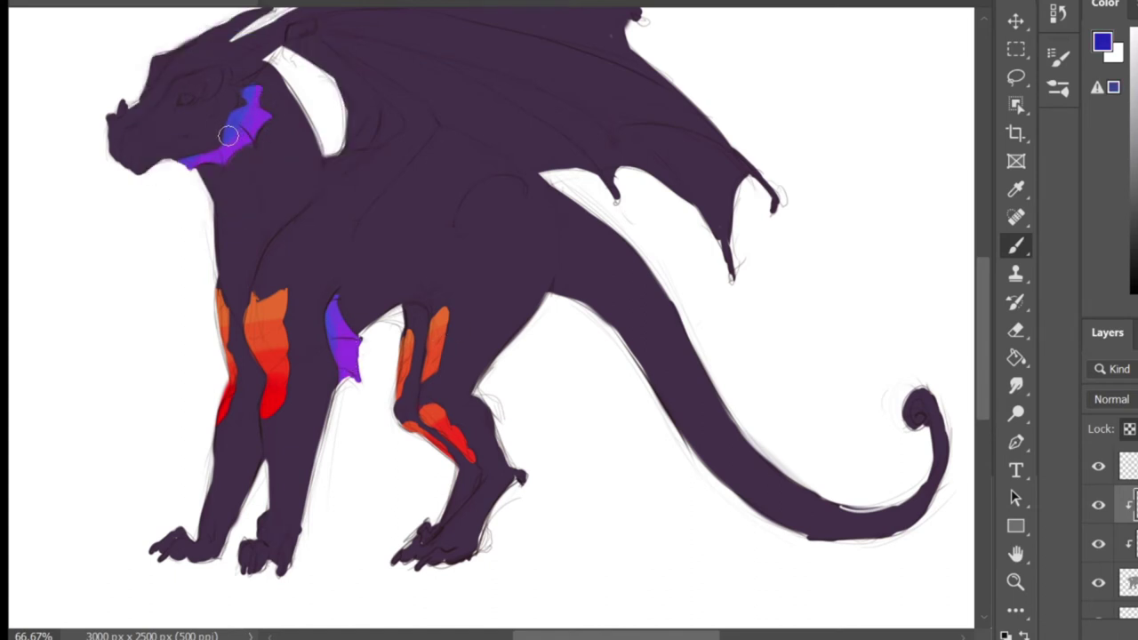
{"action": "left_click_drag", "start_coordinate": [327, 307], "coordinate": [335, 365]}
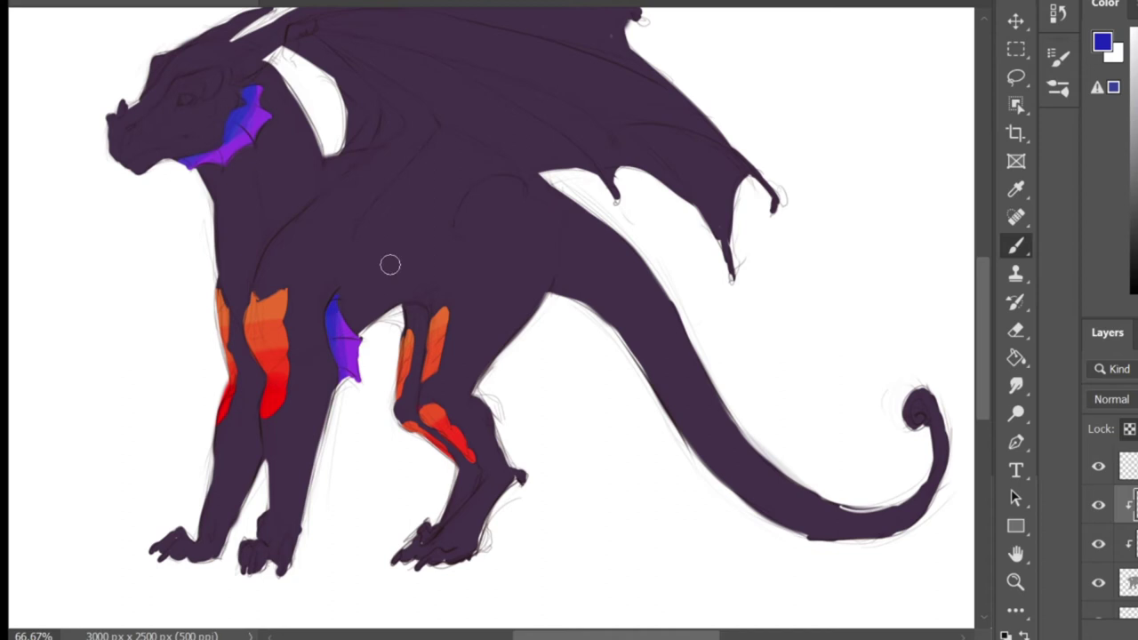
{"action": "scroll", "coordinate": [985, 358], "scroll_direction": "up", "scroll_amount": 3}
{"action": "left_click", "coordinate": [345, 458], "text": "alt"}
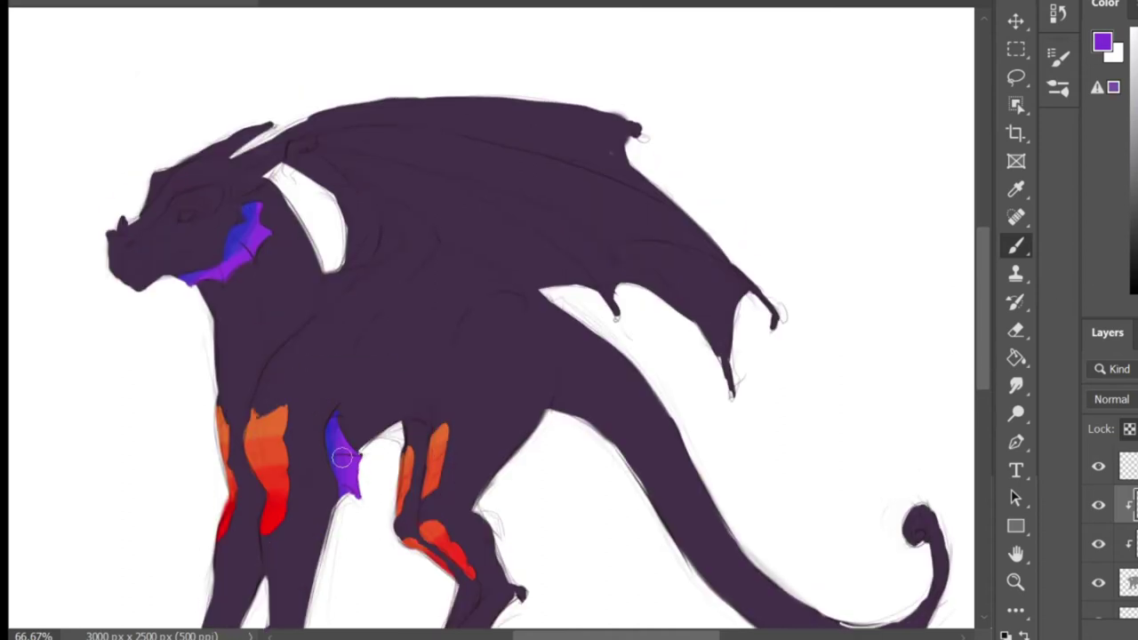
{"action": "key", "text": "ctrl+minus"}
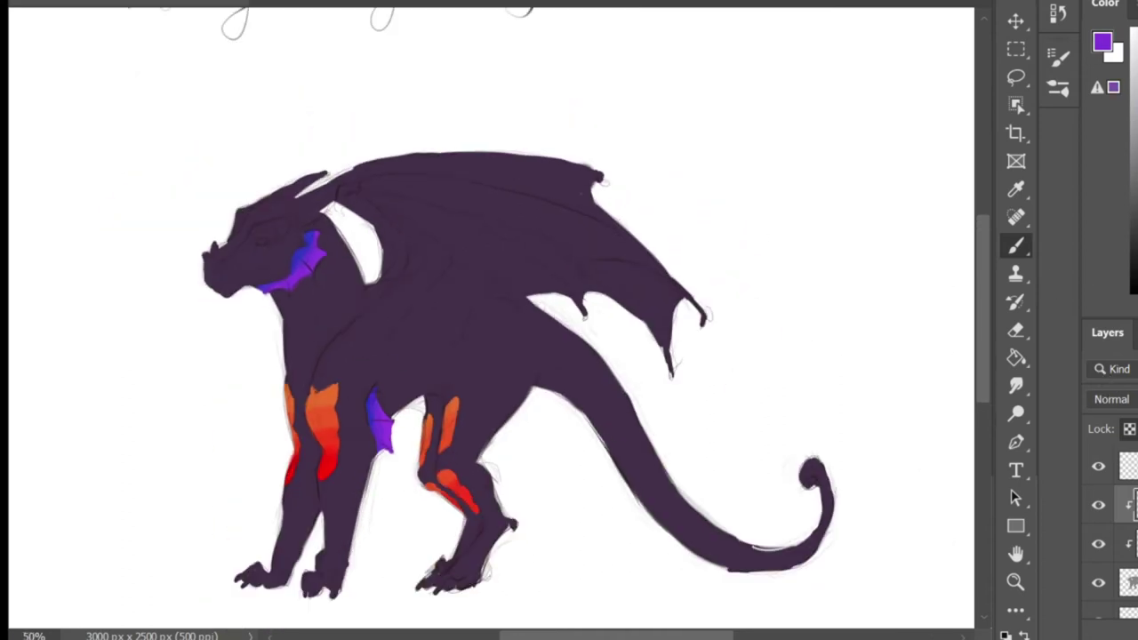
Add a new layer below the markings and start a pale lavender scale near the nostril on the snout
{"action": "left_click", "coordinate": [1133, 100]}
{"action": "left_click", "coordinate": [1131, 544]}
{"action": "key", "text": "ctrl+shift+alt+n"}
{"action": "left_click_drag", "start_coordinate": [632, 636], "coordinate": [566, 636]}
{"action": "left_click_drag", "start_coordinate": [983, 366], "coordinate": [983, 327]}
{"action": "key", "text": "ctrl+plus"}
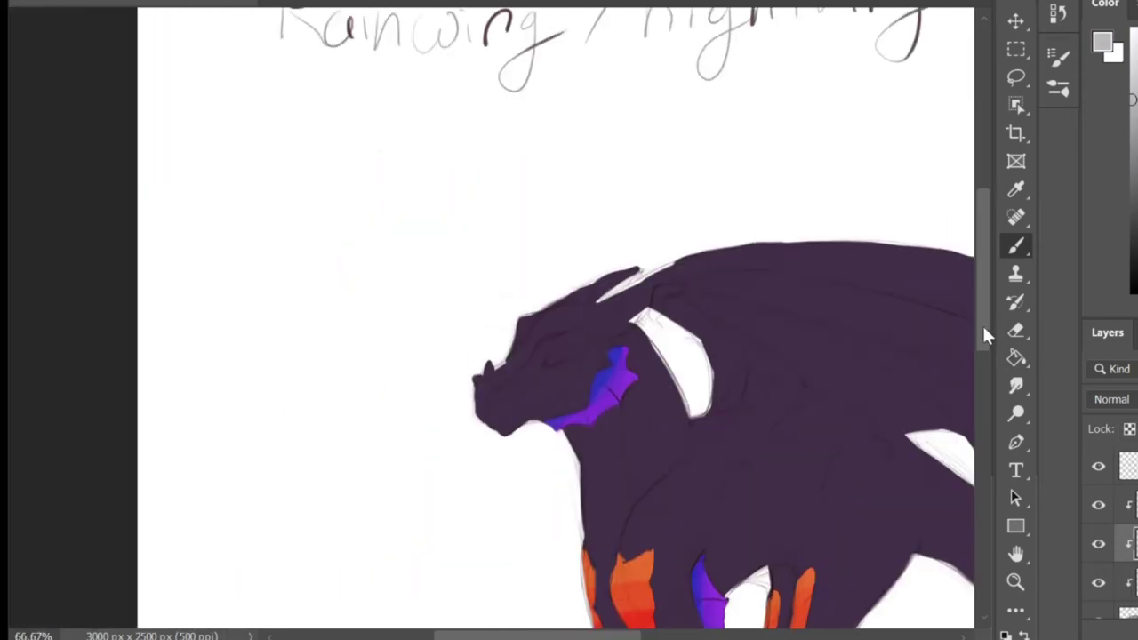
{"action": "key", "text": "ctrl+plus"}
{"action": "key", "text": "ctrl+plus"}
{"action": "left_click_drag", "start_coordinate": [982, 237], "coordinate": [978, 275]}
{"action": "mouse_move", "coordinate": [503, 219]}
{"action": "left_mouse_down"}
{"action": "mouse_move", "coordinate": [491, 265]}
{"action": "mouse_move", "coordinate": [486, 241]}
{"action": "mouse_move", "coordinate": [491, 261]}
{"action": "left_mouse_up"}
{"action": "left_click", "coordinate": [496, 238], "text": "alt"}
{"action": "key", "text": "ctrl+z"}
{"action": "key", "text": "ctrl+z"}
{"action": "key", "text": "ctrl+z"}
Paint a row of overlapping pale lavender scales along the snout toward the eye
{"action": "left_click_drag", "start_coordinate": [530, 202], "coordinate": [519, 237]}
{"action": "left_click_drag", "start_coordinate": [569, 182], "coordinate": [544, 222]}
{"action": "left_click_drag", "start_coordinate": [585, 164], "coordinate": [599, 192]}
{"action": "mouse_move", "coordinate": [607, 139]}
{"action": "left_mouse_down"}
{"action": "mouse_move", "coordinate": [623, 174]}
{"action": "mouse_move", "coordinate": [614, 139]}
{"action": "left_mouse_up"}
{"action": "left_click", "coordinate": [520, 280], "text": "alt"}
{"action": "key", "text": "e"}
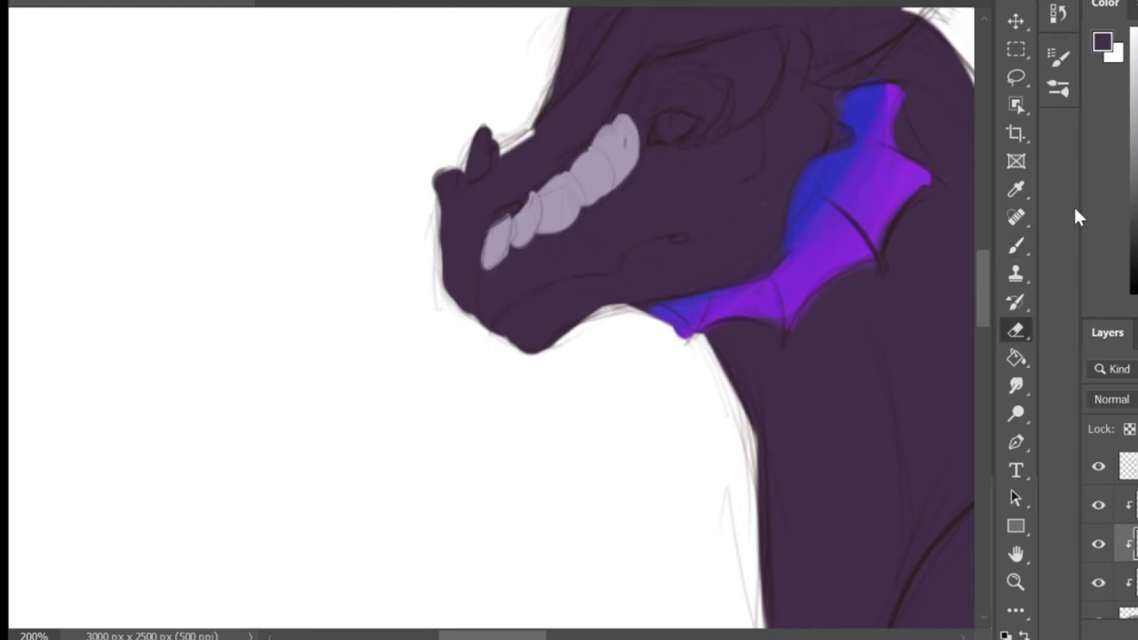
Fill the nose horn and the front of the forehead crest with pale lavender
{"action": "key", "text": "b"}
{"action": "left_click", "coordinate": [540, 233], "text": "alt"}
{"action": "left_click_drag", "start_coordinate": [485, 173], "coordinate": [480, 134]}
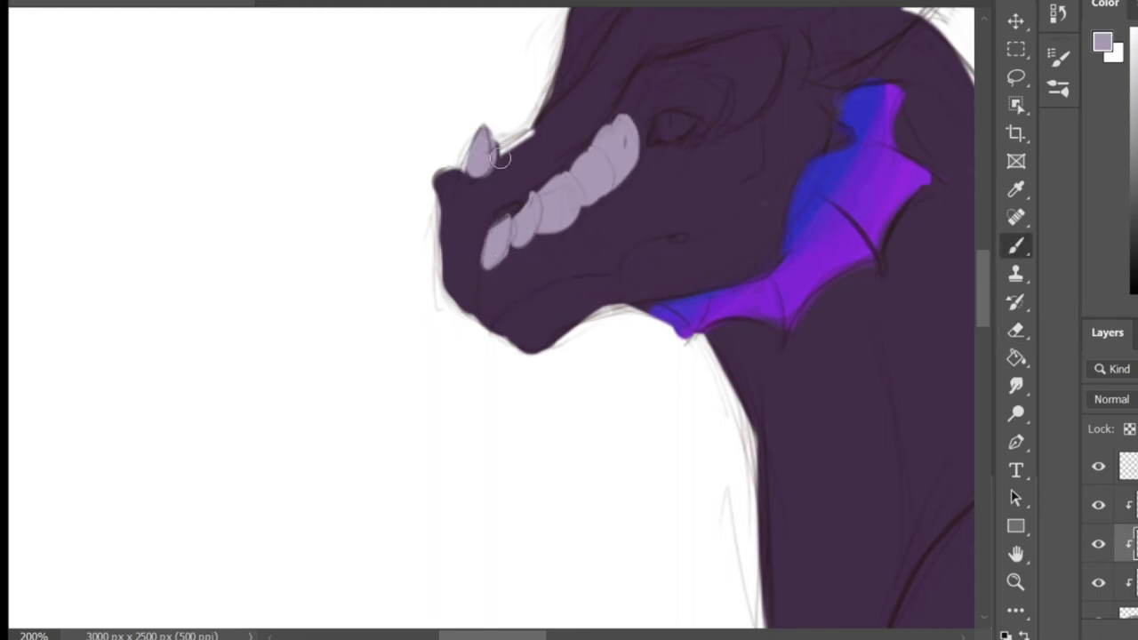
{"action": "scroll", "coordinate": [569, 267], "scroll_direction": "up", "scroll_amount": 3}
{"action": "left_click_drag", "start_coordinate": [600, 272], "coordinate": [576, 267]}
Extend the lavender marking over the brow and around the eye, add small dots beneath the eye, and clean its outer edge
{"action": "mouse_move", "coordinate": [628, 372]}
{"action": "left_mouse_down"}
{"action": "mouse_move", "coordinate": [731, 314]}
{"action": "mouse_move", "coordinate": [618, 380]}
{"action": "left_mouse_up"}
{"action": "mouse_move", "coordinate": [651, 327]}
{"action": "left_mouse_down"}
{"action": "mouse_move", "coordinate": [692, 317]}
{"action": "mouse_move", "coordinate": [742, 395]}
{"action": "left_mouse_up"}
{"action": "left_click", "coordinate": [729, 317], "text": "alt"}
{"action": "key", "text": "ctrl+z"}
{"action": "left_click", "coordinate": [711, 316], "text": "alt"}
{"action": "mouse_move", "coordinate": [709, 315]}
{"action": "left_mouse_down"}
{"action": "mouse_move", "coordinate": [739, 307]}
{"action": "mouse_move", "coordinate": [760, 332]}
{"action": "mouse_move", "coordinate": [736, 389]}
{"action": "mouse_move", "coordinate": [734, 370]}
{"action": "left_mouse_up"}
{"action": "left_click", "coordinate": [685, 409]}
{"action": "left_click", "coordinate": [703, 404]}
{"action": "left_click", "coordinate": [717, 398]}
{"action": "key", "text": "e"}
{"action": "left_click_drag", "start_coordinate": [789, 295], "coordinate": [770, 375]}
{"action": "key", "text": "b"}
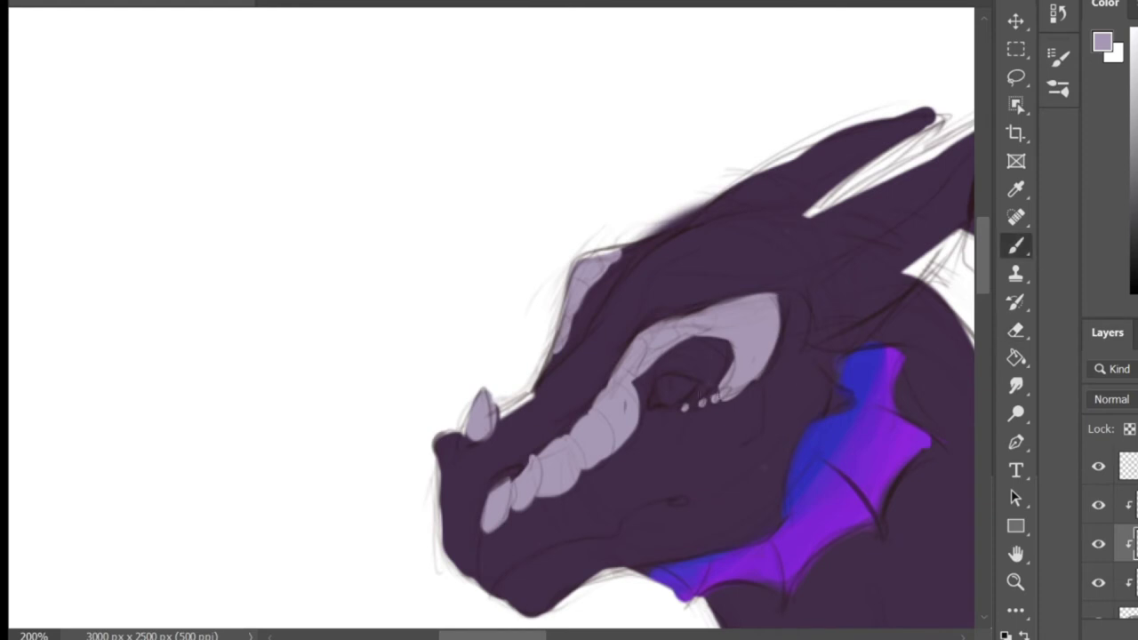
Paint the throat and chest with a slightly lighter muted purple
{"action": "key", "text": "ctrl+minus"}
{"action": "mouse_move", "coordinate": [533, 636]}
{"action": "left_mouse_down"}
{"action": "mouse_move", "coordinate": [701, 636]}
{"action": "mouse_move", "coordinate": [628, 635]}
{"action": "left_mouse_up"}
{"action": "key", "text": "ctrl+minus"}
{"action": "left_click_drag", "start_coordinate": [982, 278], "coordinate": [980, 307]}
{"action": "left_click_drag", "start_coordinate": [458, 349], "coordinate": [475, 364]}
{"action": "key", "text": "ctrl+plus"}
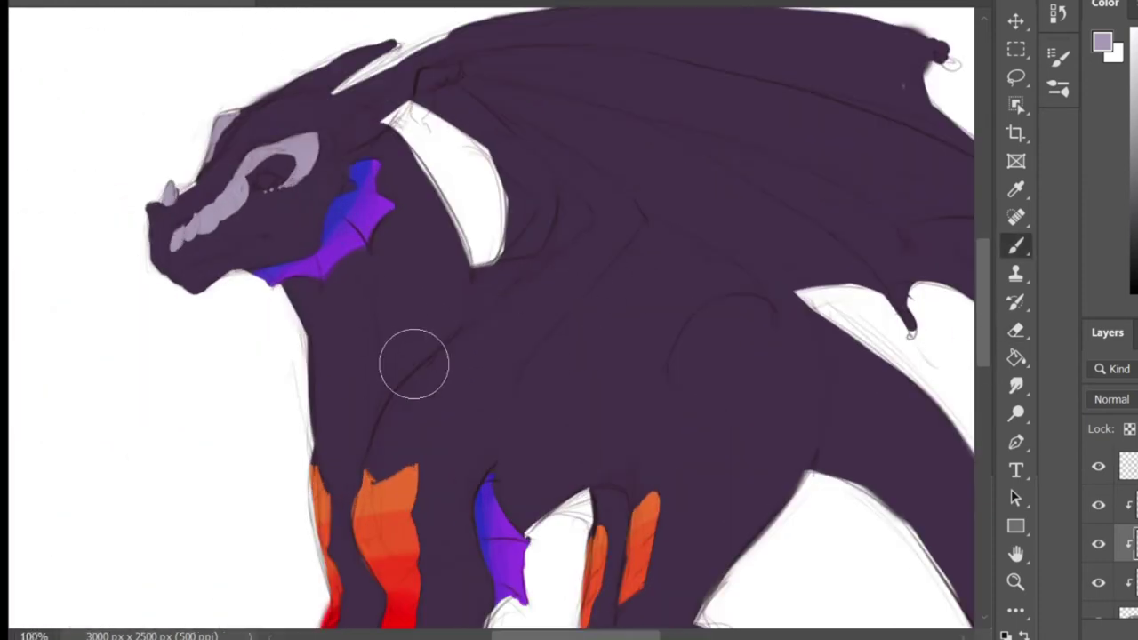
{"action": "mouse_move", "coordinate": [312, 309]}
{"action": "left_mouse_down"}
{"action": "mouse_move", "coordinate": [330, 419]}
{"action": "mouse_move", "coordinate": [318, 381]}
{"action": "left_mouse_up"}
{"action": "left_click_drag", "start_coordinate": [982, 267], "coordinate": [983, 307]}
{"action": "left_click_drag", "start_coordinate": [344, 224], "coordinate": [346, 305]}
Paint the underbelly and inner leg areas muted purple and trim the edge of the chest patch
{"action": "left_click_drag", "start_coordinate": [506, 267], "coordinate": [627, 292]}
{"action": "key", "text": "e"}
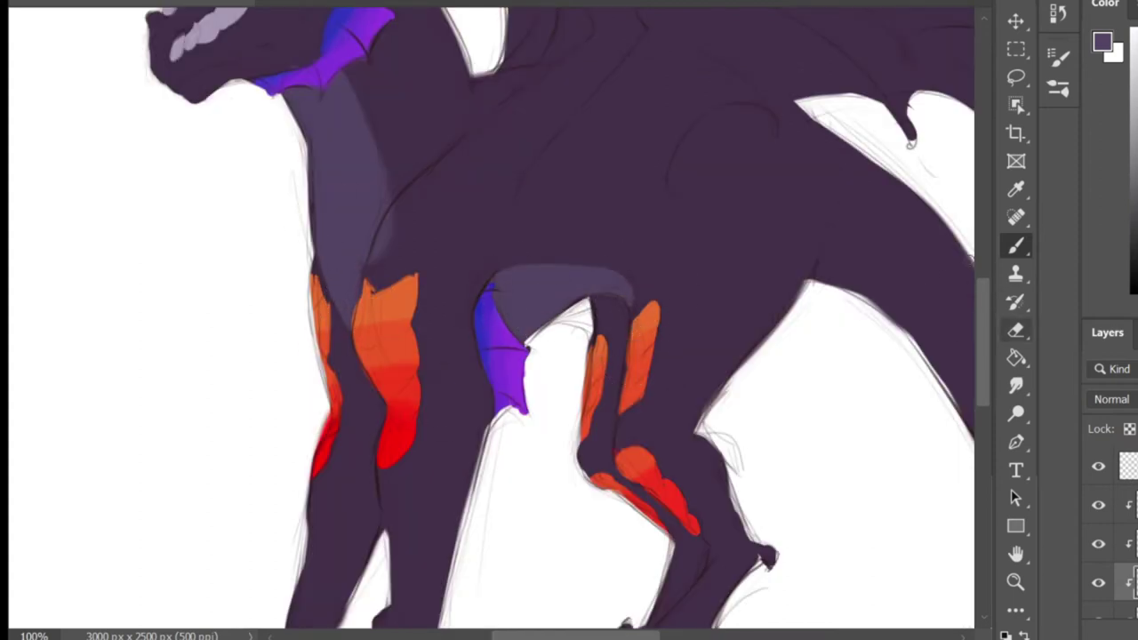
{"action": "left_click_drag", "start_coordinate": [393, 221], "coordinate": [378, 258]}
{"action": "left_click", "coordinate": [1016, 245]}
{"action": "left_click_drag", "start_coordinate": [381, 320], "coordinate": [358, 383]}
{"action": "key", "text": "ctrl+minus"}
{"action": "left_click_drag", "start_coordinate": [573, 347], "coordinate": [579, 303]}
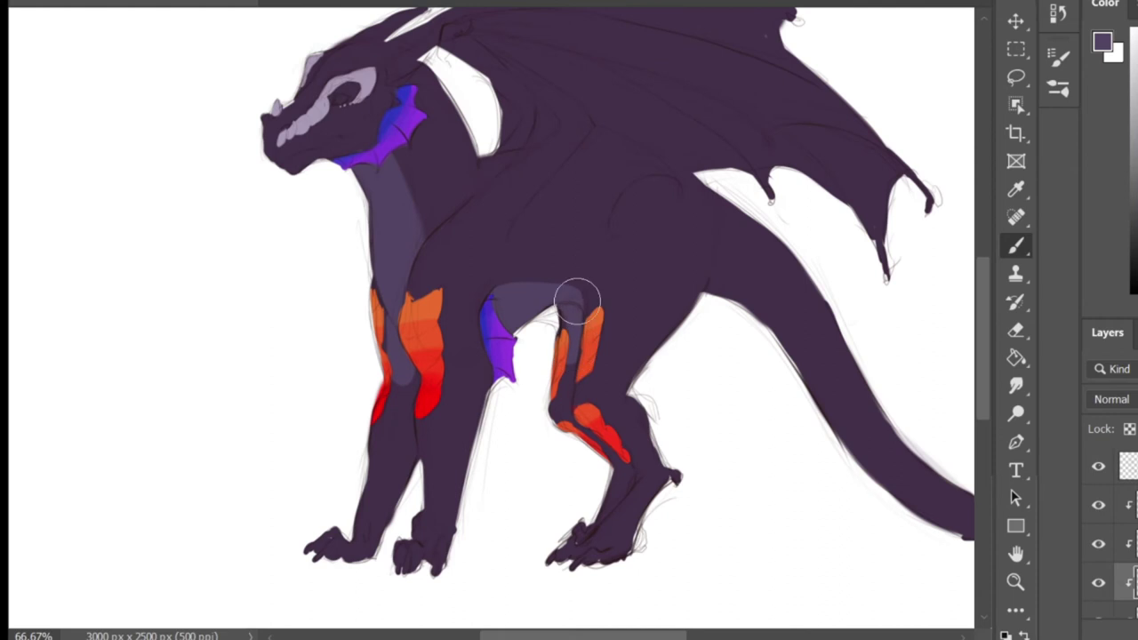
Paint the underside of the tail muted purple from its base toward the middle
{"action": "left_click_drag", "start_coordinate": [584, 636], "coordinate": [631, 636]}
{"action": "left_click_drag", "start_coordinate": [494, 306], "coordinate": [569, 399]}
{"action": "left_click_drag", "start_coordinate": [498, 282], "coordinate": [627, 464]}
{"action": "key", "text": "e"}
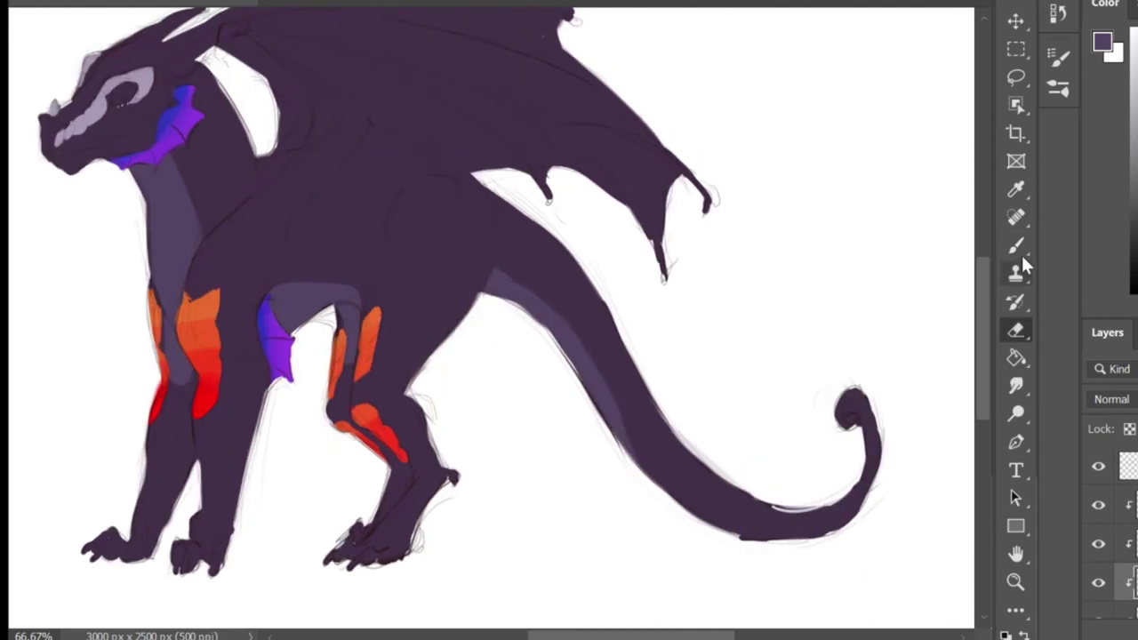
{"action": "left_click", "coordinate": [1019, 245]}
Fill the lower wing membrane with bright orange from the wing joint to the trailing claws and down to the body
{"action": "left_click", "coordinate": [203, 304], "text": "alt"}
{"action": "scroll", "coordinate": [590, 341], "scroll_direction": "up", "scroll_amount": 3}
{"action": "left_click_drag", "start_coordinate": [669, 422], "coordinate": [650, 332]}
{"action": "key", "text": "ctrl+z"}
{"action": "key", "text": "ctrl+z"}
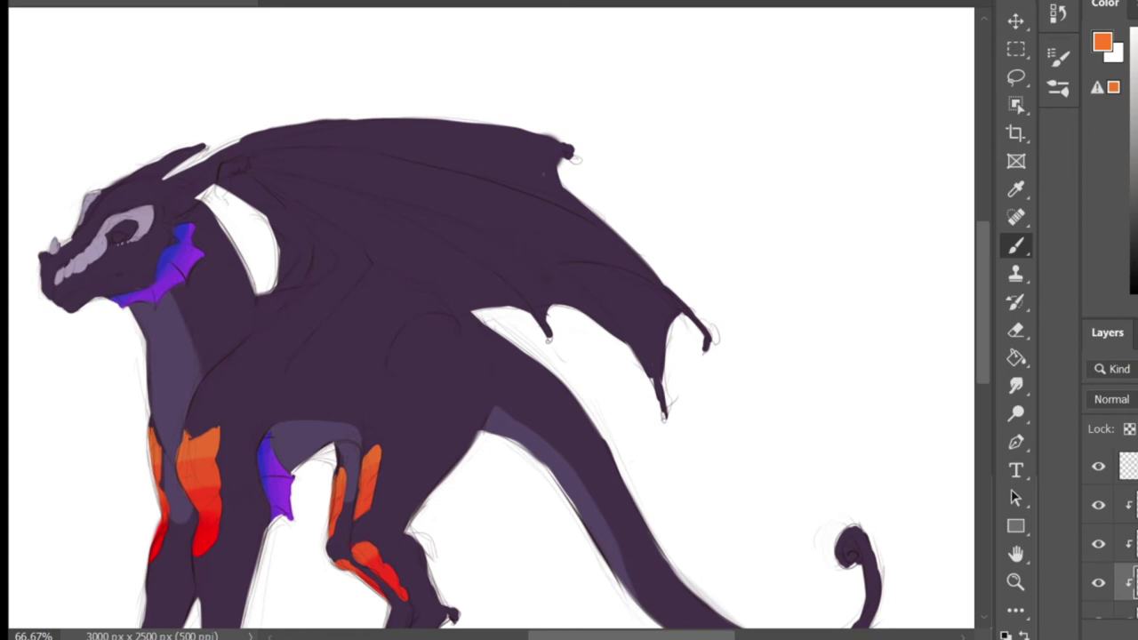
{"action": "mouse_move", "coordinate": [283, 184]}
{"action": "left_mouse_down"}
{"action": "mouse_move", "coordinate": [382, 230]}
{"action": "mouse_move", "coordinate": [304, 358]}
{"action": "mouse_move", "coordinate": [342, 362]}
{"action": "left_mouse_up"}
{"action": "mouse_move", "coordinate": [374, 357]}
{"action": "left_mouse_down"}
{"action": "mouse_move", "coordinate": [416, 311]}
{"action": "mouse_move", "coordinate": [376, 365]}
{"action": "mouse_move", "coordinate": [386, 322]}
{"action": "mouse_move", "coordinate": [458, 302]}
{"action": "mouse_move", "coordinate": [449, 287]}
{"action": "left_mouse_up"}
{"action": "left_click_drag", "start_coordinate": [253, 171], "coordinate": [383, 235]}
{"action": "mouse_move", "coordinate": [614, 277]}
{"action": "left_mouse_down"}
{"action": "mouse_move", "coordinate": [711, 351]}
{"action": "mouse_move", "coordinate": [614, 284]}
{"action": "left_mouse_up"}
{"action": "mouse_move", "coordinate": [263, 176]}
{"action": "left_mouse_down"}
{"action": "mouse_move", "coordinate": [534, 299]}
{"action": "mouse_move", "coordinate": [565, 299]}
{"action": "mouse_move", "coordinate": [472, 294]}
{"action": "mouse_move", "coordinate": [321, 187]}
{"action": "left_mouse_up"}
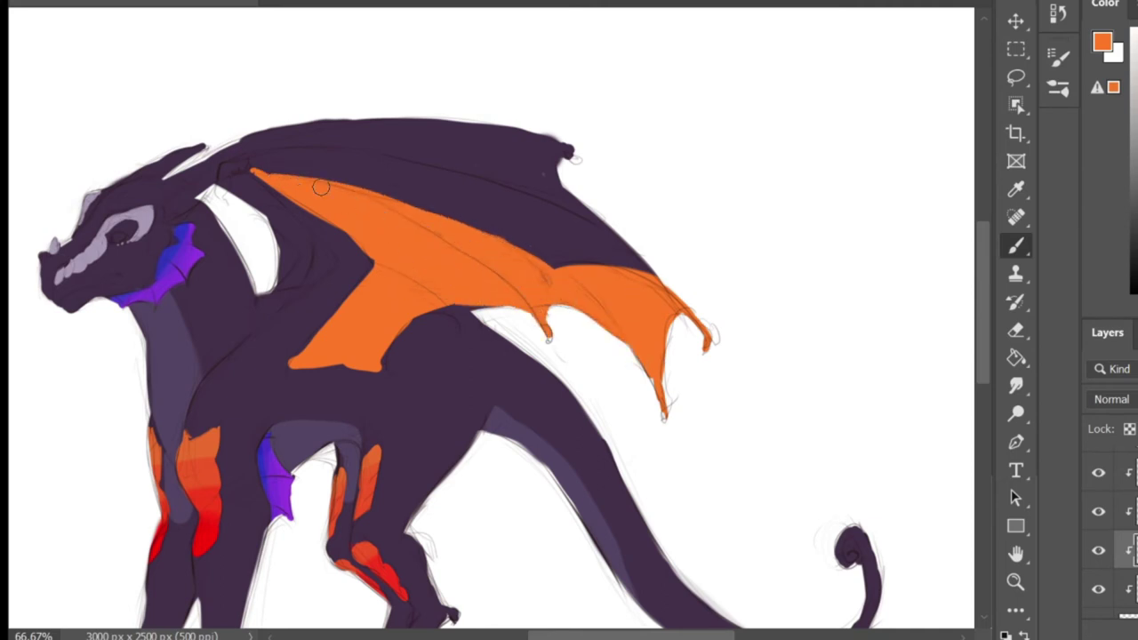
Erase the orange along the wing's finger bones and claws and trim the membrane's lower edge near the body
{"action": "left_click", "coordinate": [1021, 337]}
{"action": "left_click_drag", "start_coordinate": [253, 168], "coordinate": [383, 192]}
{"action": "mouse_move", "coordinate": [548, 279]}
{"action": "left_mouse_down"}
{"action": "mouse_move", "coordinate": [531, 253]}
{"action": "mouse_move", "coordinate": [487, 233]}
{"action": "left_mouse_up"}
{"action": "left_click_drag", "start_coordinate": [576, 276], "coordinate": [664, 414]}
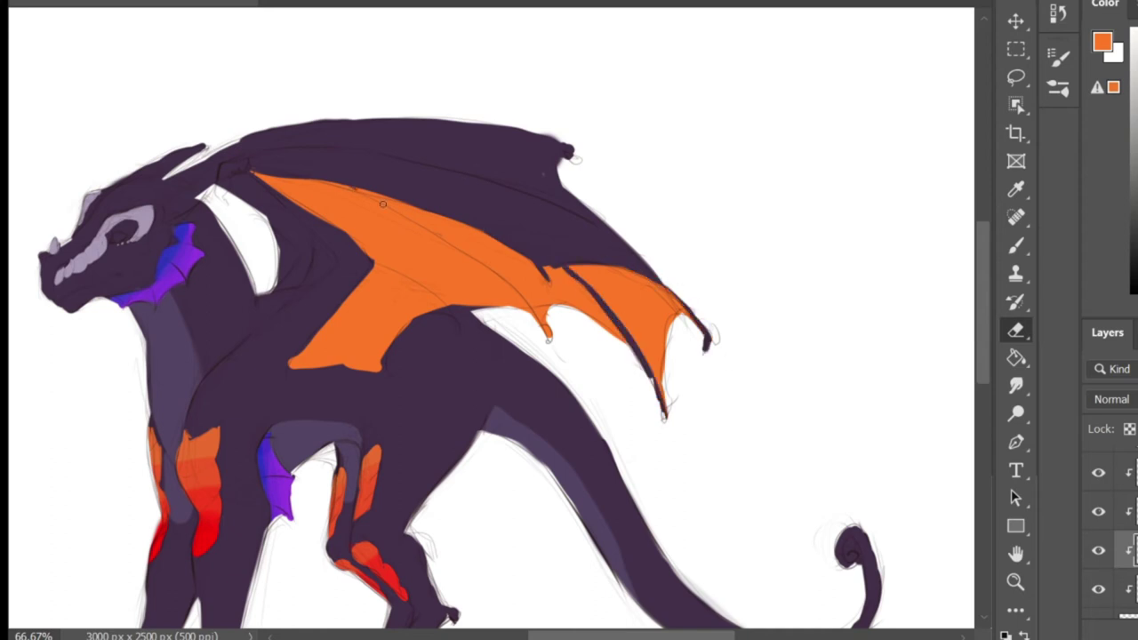
{"action": "left_click_drag", "start_coordinate": [384, 198], "coordinate": [548, 338]}
{"action": "left_click_drag", "start_coordinate": [374, 265], "coordinate": [449, 312]}
{"action": "key", "text": "b"}
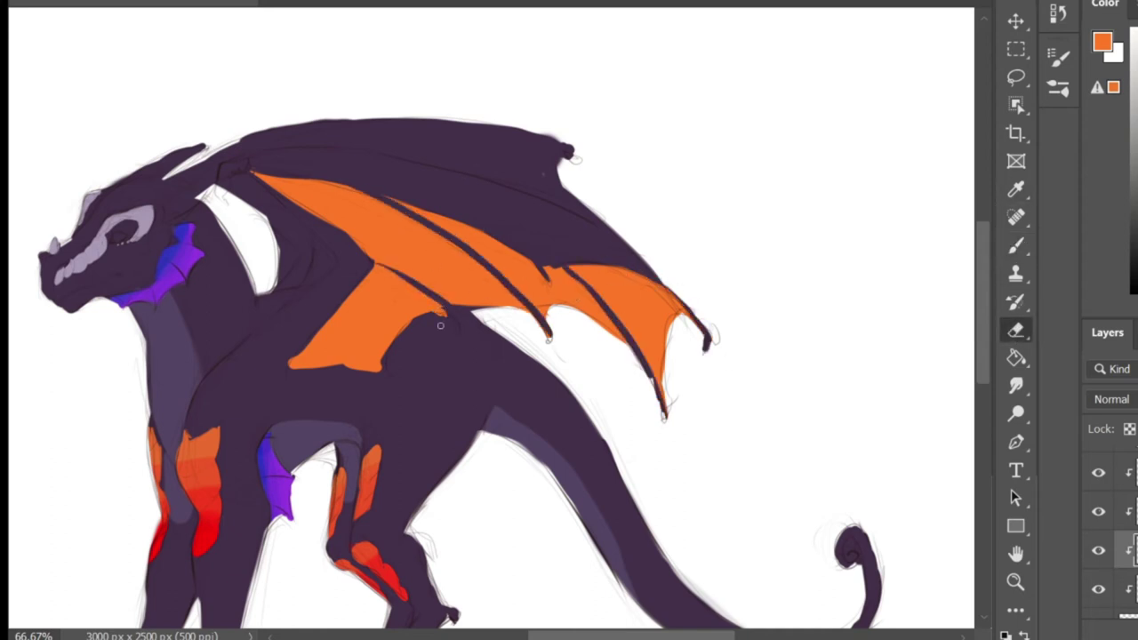
{"action": "key", "text": "e"}
{"action": "left_click_drag", "start_coordinate": [382, 370], "coordinate": [283, 359]}
Paint the inner edge of the orange wing membrane blue, with purple beside it, using colours sampled from the fins
{"action": "key", "text": "b"}
{"action": "left_click", "coordinate": [274, 445], "text": "alt"}
{"action": "mouse_move", "coordinate": [258, 176]}
{"action": "left_mouse_down"}
{"action": "mouse_move", "coordinate": [347, 178]}
{"action": "mouse_move", "coordinate": [372, 251]}
{"action": "mouse_move", "coordinate": [338, 196]}
{"action": "left_mouse_up"}
{"action": "left_click", "coordinate": [189, 266], "text": "alt"}
{"action": "left_click_drag", "start_coordinate": [418, 223], "coordinate": [399, 247]}
{"action": "key", "text": "ctrl+z"}
{"action": "mouse_move", "coordinate": [354, 346]}
{"action": "left_mouse_down"}
{"action": "mouse_move", "coordinate": [409, 260]}
{"action": "mouse_move", "coordinate": [378, 334]}
{"action": "left_mouse_up"}
Shade the outer wing membrane with the red sampled from the leg markings, working it into the orange
{"action": "left_click", "coordinate": [394, 573], "text": "alt"}
{"action": "left_click", "coordinate": [436, 252], "text": "alt"}
{"action": "mouse_move", "coordinate": [437, 252]}
{"action": "left_mouse_down"}
{"action": "mouse_move", "coordinate": [445, 267]}
{"action": "mouse_move", "coordinate": [502, 254]}
{"action": "left_mouse_up"}
{"action": "left_click", "coordinate": [394, 569], "text": "alt"}
{"action": "left_click_drag", "start_coordinate": [662, 374], "coordinate": [647, 307]}
{"action": "left_click_drag", "start_coordinate": [382, 352], "coordinate": [614, 289]}
Smooth the blue-to-purple transition near the wing joint with tones sampled from the membrane
{"action": "mouse_move", "coordinate": [364, 233]}
{"action": "left_mouse_down"}
{"action": "mouse_move", "coordinate": [315, 194]}
{"action": "mouse_move", "coordinate": [384, 280]}
{"action": "left_mouse_up"}
{"action": "key", "text": "ctrl+z"}
{"action": "left_click", "coordinate": [307, 193], "text": "alt"}
{"action": "left_click", "coordinate": [358, 216], "text": "alt"}
{"action": "left_click", "coordinate": [366, 209], "text": "alt"}
{"action": "left_click", "coordinate": [392, 240], "text": "alt"}
{"action": "key", "text": "ctrl+minus"}
{"action": "key", "text": "ctrl+minus"}
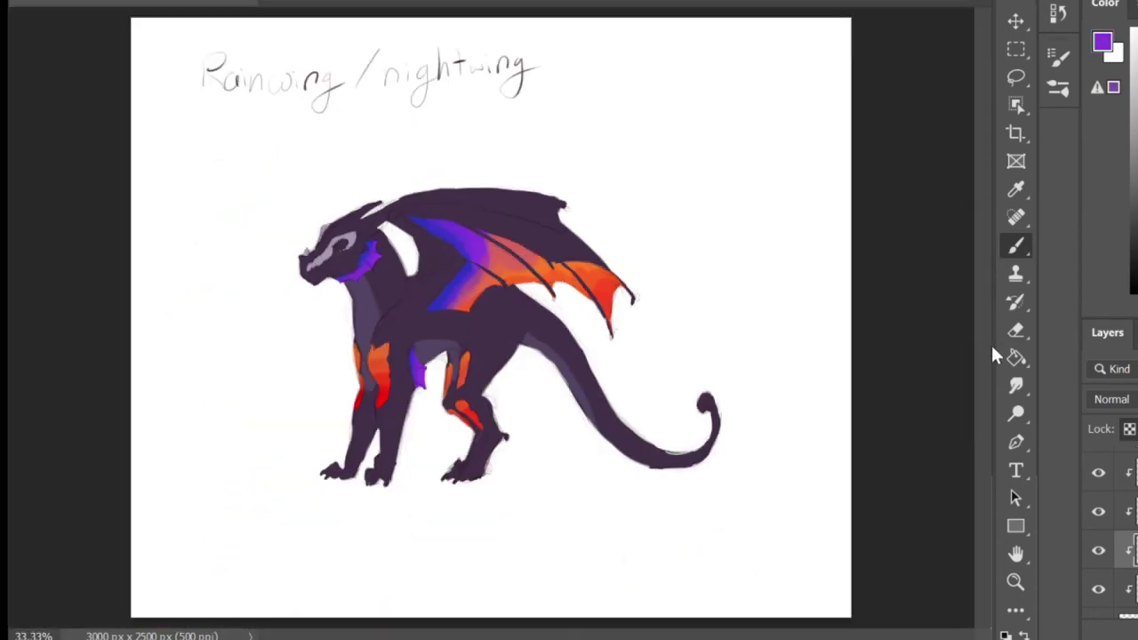
Blend the purple into the orange across the middle of the wing membrane and deepen the red toward its tip
{"action": "key", "text": "ctrl+plus"}
{"action": "left_click", "coordinate": [543, 238], "text": "alt"}
{"action": "left_click_drag", "start_coordinate": [494, 210], "coordinate": [507, 229]}
{"action": "left_click", "coordinate": [565, 252], "text": "alt"}
{"action": "left_click_drag", "start_coordinate": [485, 266], "coordinate": [456, 298]}
{"action": "left_click", "coordinate": [586, 255], "text": "alt"}
{"action": "left_click", "coordinate": [665, 293], "text": "alt"}
{"action": "mouse_move", "coordinate": [654, 265]}
{"action": "left_mouse_down"}
{"action": "mouse_move", "coordinate": [683, 237]}
{"action": "mouse_move", "coordinate": [667, 295]}
{"action": "left_mouse_up"}
Paint two muted magenta patches on the membrane folds at the front of the wing arm and clean up their edges
{"action": "left_click", "coordinate": [1137, 43]}
{"action": "left_click", "coordinate": [419, 229], "text": "alt"}
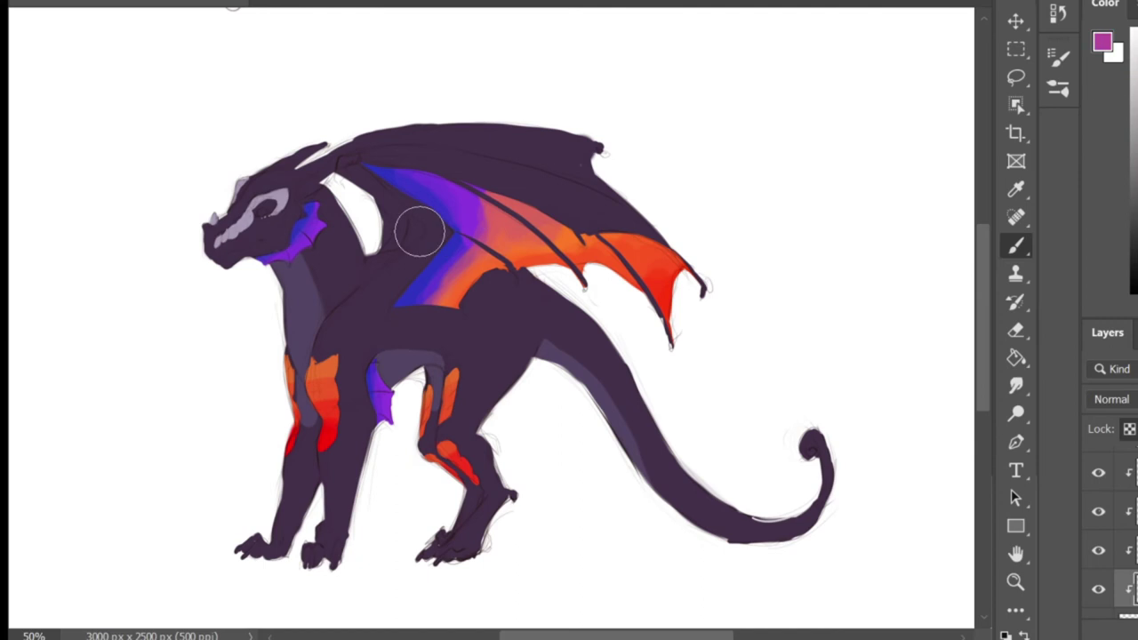
{"action": "key", "text": "ctrl+plus"}
{"action": "mouse_move", "coordinate": [378, 227]}
{"action": "left_mouse_down"}
{"action": "mouse_move", "coordinate": [395, 187]}
{"action": "mouse_move", "coordinate": [375, 228]}
{"action": "left_mouse_up"}
{"action": "left_click_drag", "start_coordinate": [355, 185], "coordinate": [359, 205]}
{"action": "left_click", "coordinate": [1026, 326]}
{"action": "key", "text": "b"}
{"action": "left_click", "coordinate": [1016, 330]}
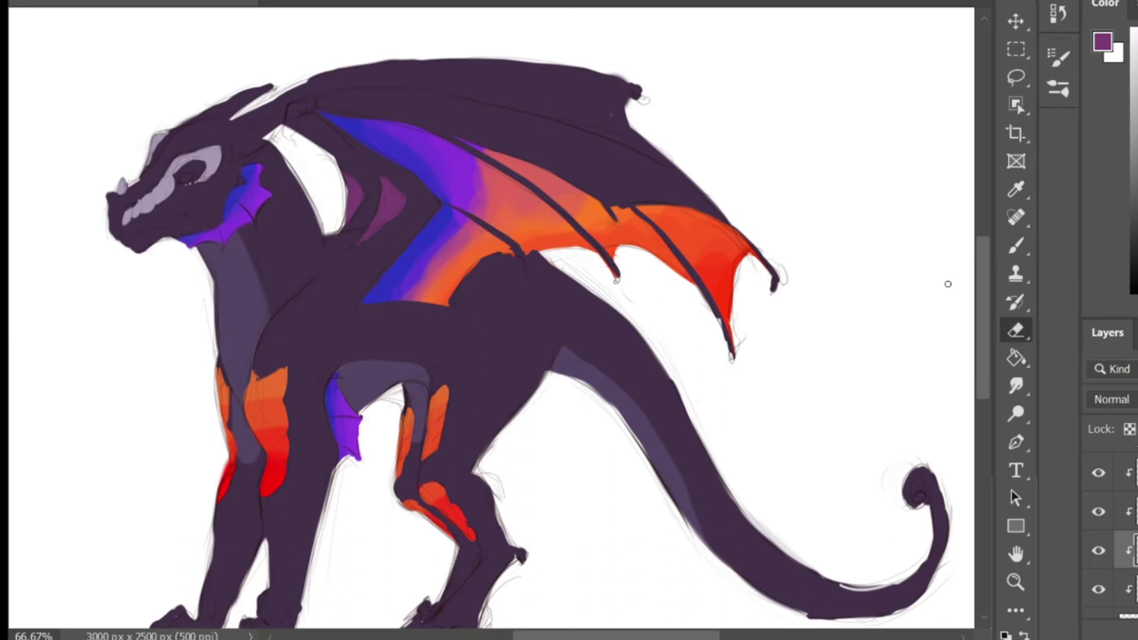
Paint the lower legs and feet dark indigo, fading upward into the purple base
{"action": "key", "text": "ctrl+minus"}
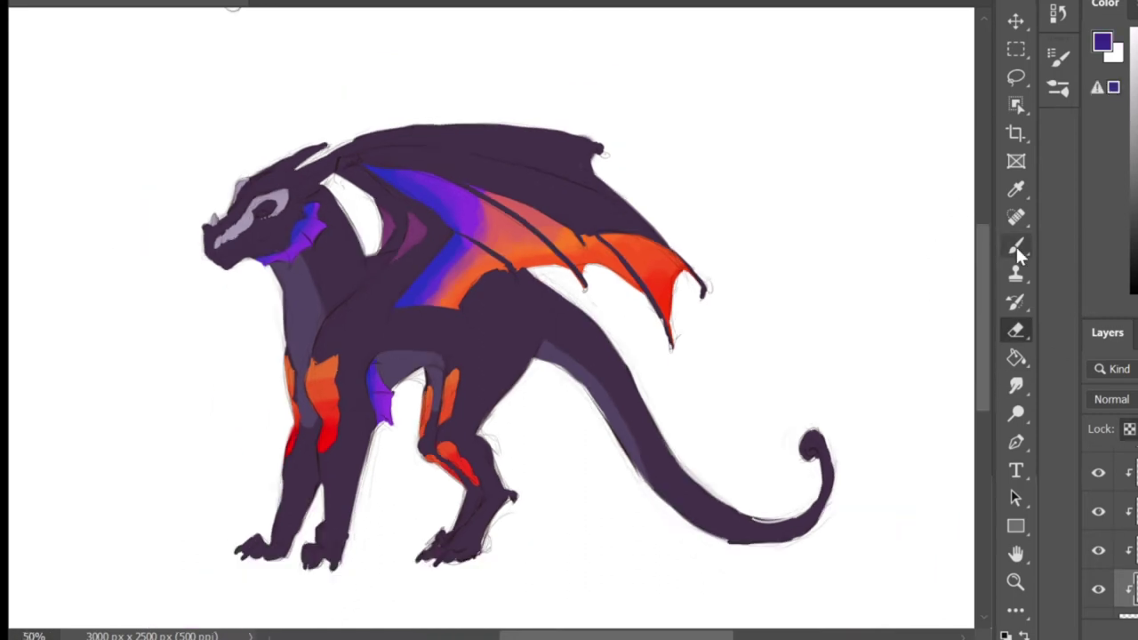
{"action": "left_click", "coordinate": [1016, 246]}
{"action": "mouse_move", "coordinate": [490, 546]}
{"action": "left_mouse_down"}
{"action": "mouse_move", "coordinate": [538, 473]}
{"action": "mouse_move", "coordinate": [512, 427]}
{"action": "left_mouse_up"}
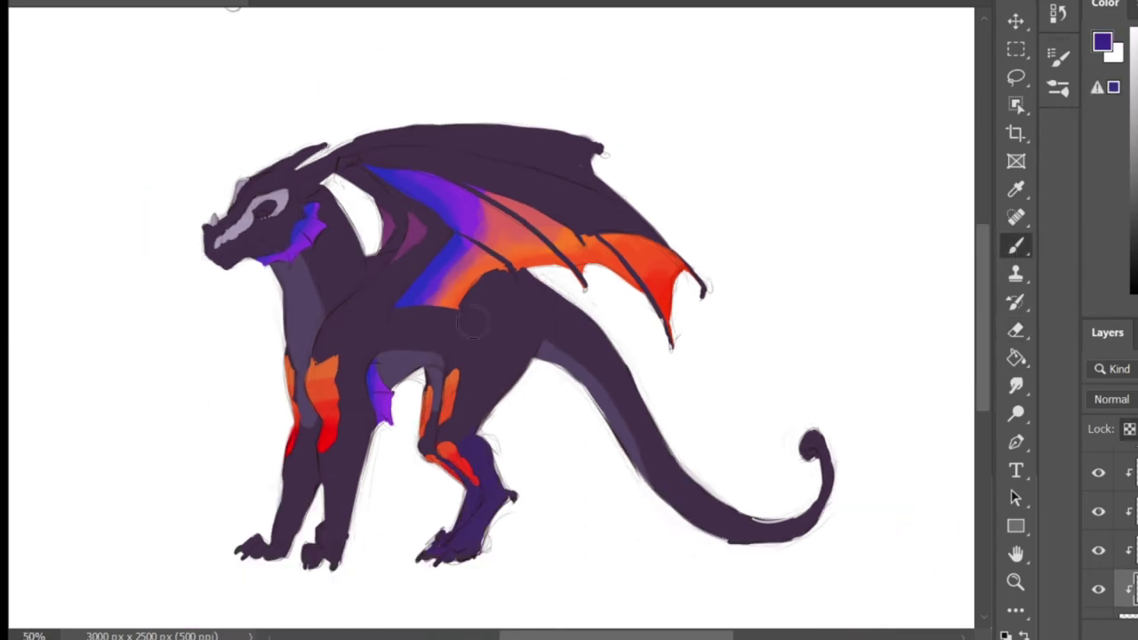
{"action": "mouse_move", "coordinate": [226, 548]}
{"action": "left_mouse_down"}
{"action": "mouse_move", "coordinate": [257, 490]}
{"action": "mouse_move", "coordinate": [339, 474]}
{"action": "mouse_move", "coordinate": [255, 560]}
{"action": "left_mouse_up"}
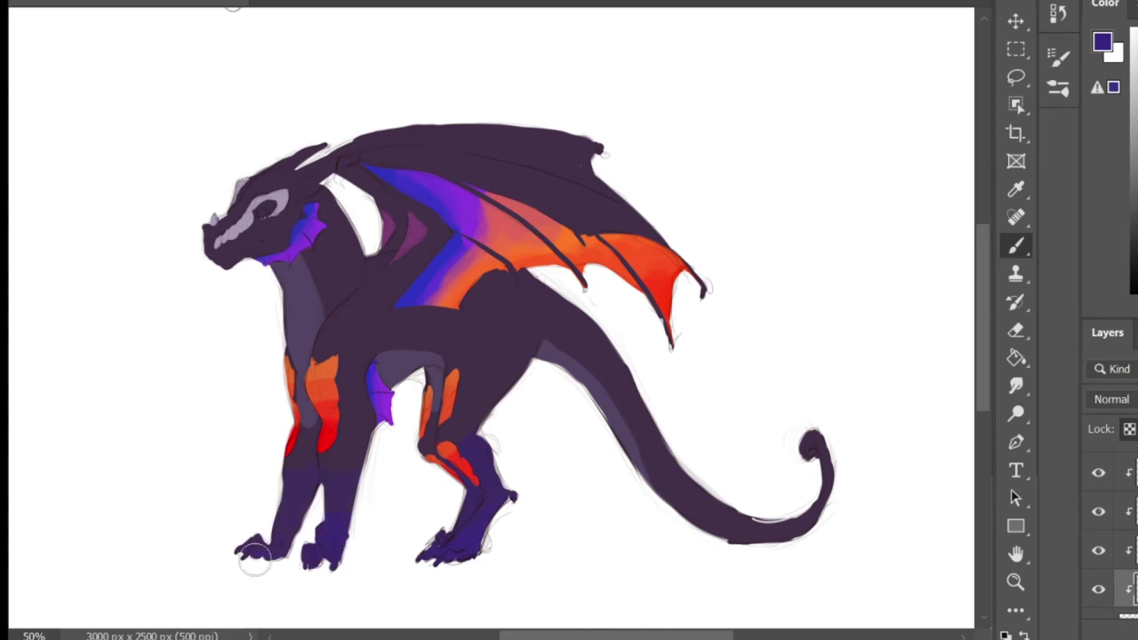
Paint the curled tail tip rich purple and fade it through indigo toward the middle of the tail
{"action": "left_click", "coordinate": [1136, 178]}
{"action": "mouse_move", "coordinate": [815, 437]}
{"action": "left_mouse_down"}
{"action": "mouse_move", "coordinate": [822, 466]}
{"action": "mouse_move", "coordinate": [727, 522]}
{"action": "left_mouse_up"}
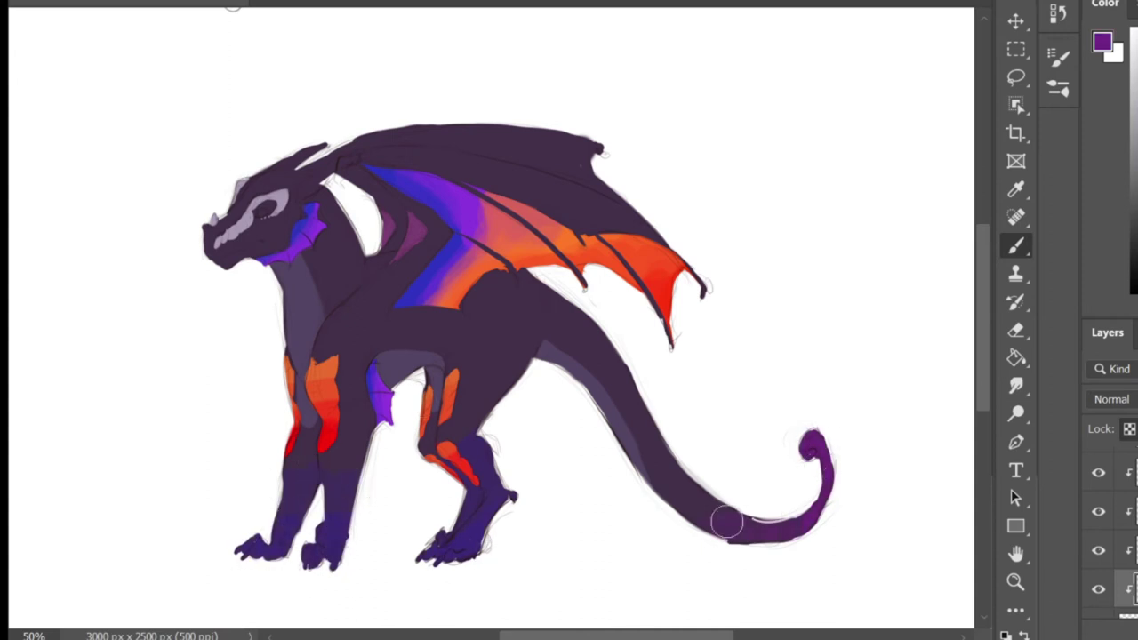
{"action": "left_click", "coordinate": [834, 497], "text": "alt"}
{"action": "left_click", "coordinate": [1136, 115]}
{"action": "left_click_drag", "start_coordinate": [825, 498], "coordinate": [812, 439]}
{"action": "left_click", "coordinate": [1136, 178]}
Paint the dragon's eye bright lime green
{"action": "left_click", "coordinate": [1136, 53]}
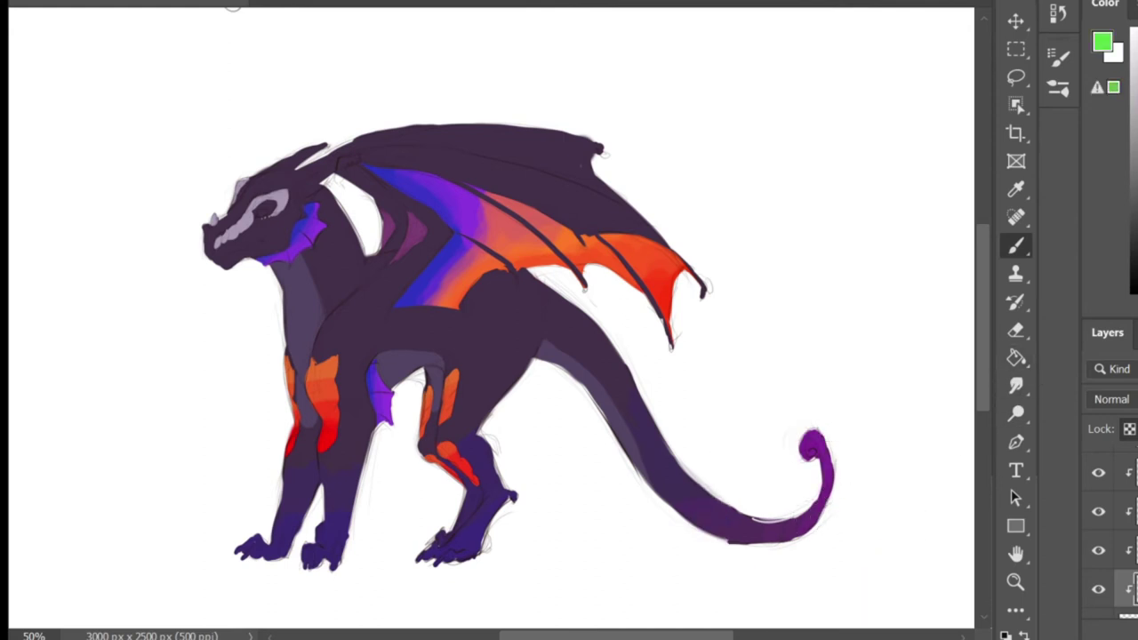
{"action": "left_click_drag", "start_coordinate": [233, 214], "coordinate": [594, 292]}
{"action": "key", "text": "ctrl+plus"}
{"action": "key", "text": "ctrl+plus"}
{"action": "left_click_drag", "start_coordinate": [778, 569], "coordinate": [632, 569]}
{"action": "key", "text": "ctrl+plus"}
{"action": "left_click", "coordinate": [1136, 116]}
{"action": "left_click", "coordinate": [1135, 178]}
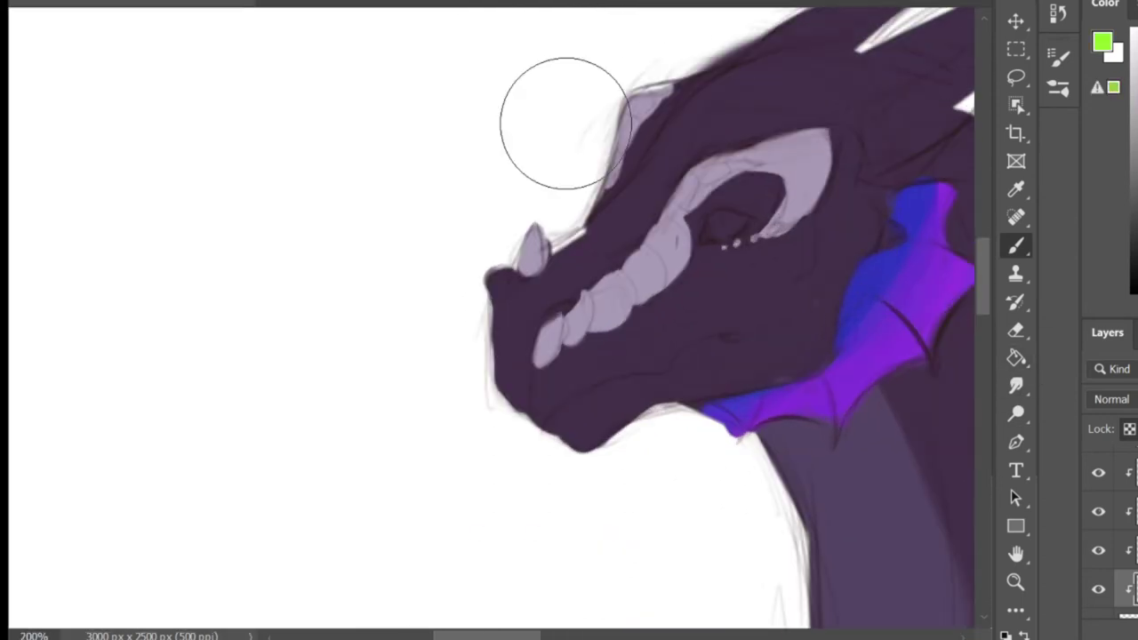
{"action": "left_click_drag", "start_coordinate": [716, 228], "coordinate": [728, 223]}
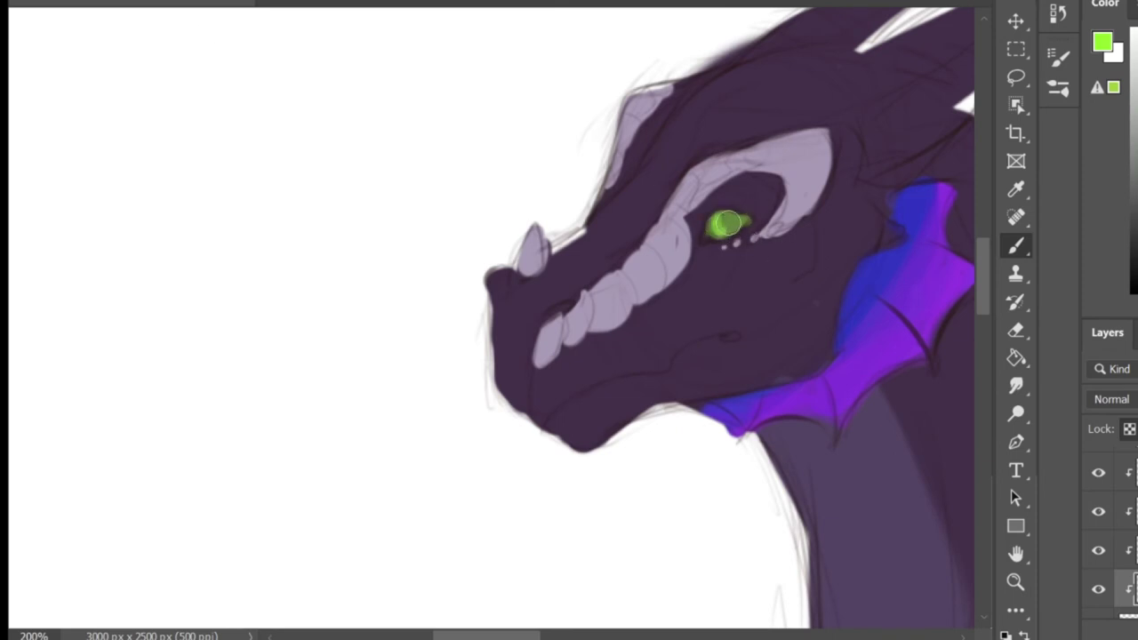
Tint the face scales with a muted purple and turn the dark purple body colour layer back on
{"action": "left_click", "coordinate": [1122, 472]}
{"action": "left_click", "coordinate": [680, 272], "text": "alt"}
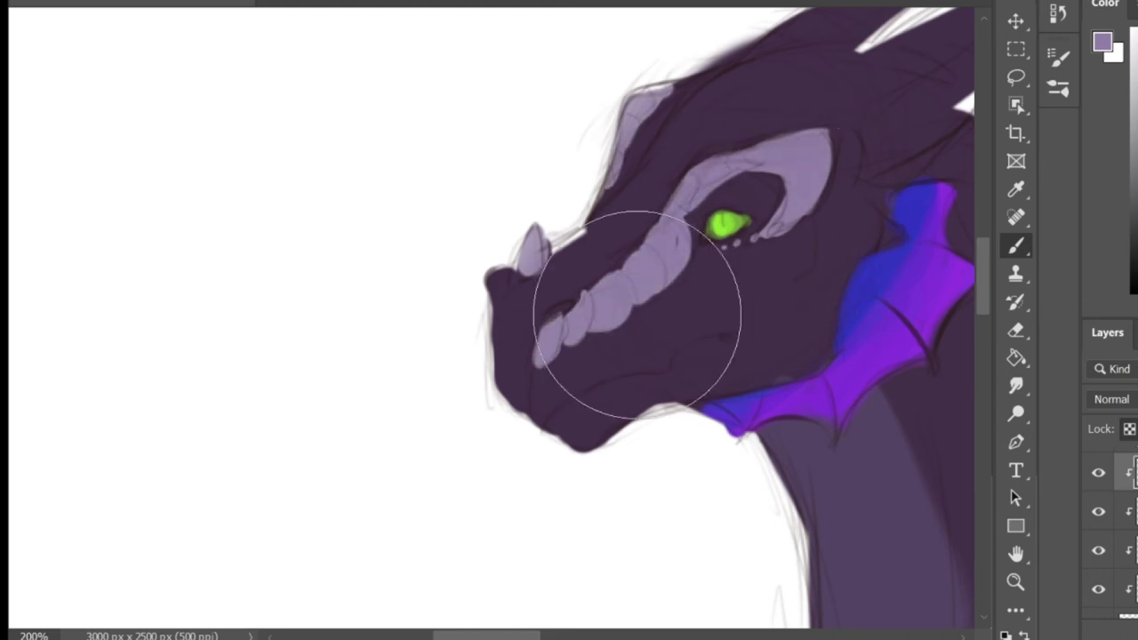
{"action": "key", "text": "ctrl+minus"}
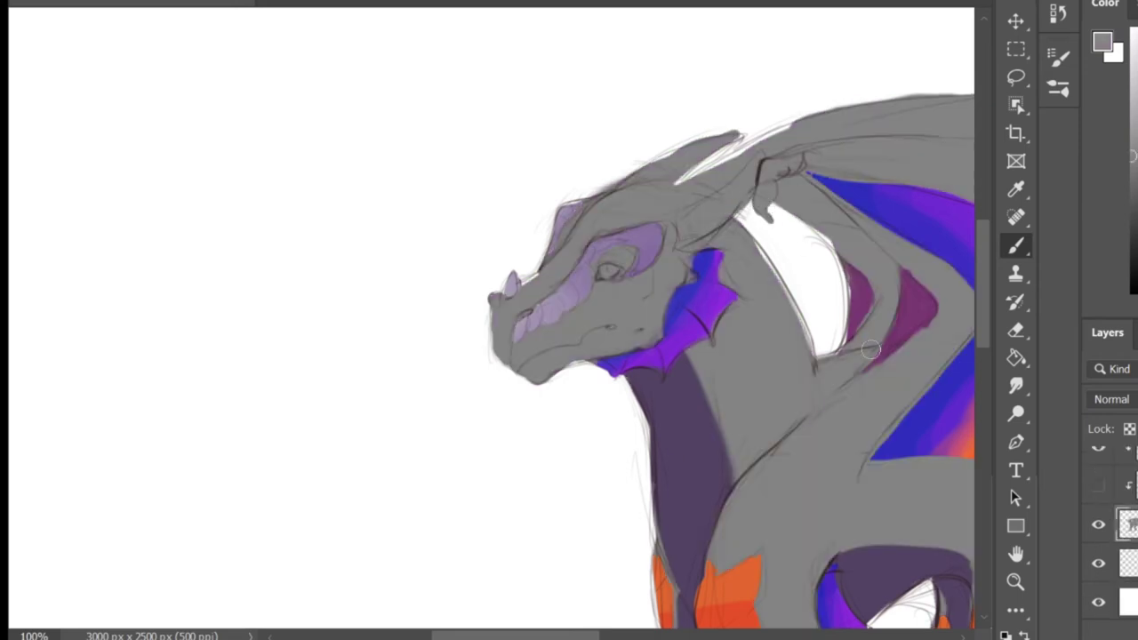
{"action": "left_click", "coordinate": [1098, 485]}
{"action": "scroll", "coordinate": [1126, 525], "scroll_direction": "up", "scroll_amount": 2}
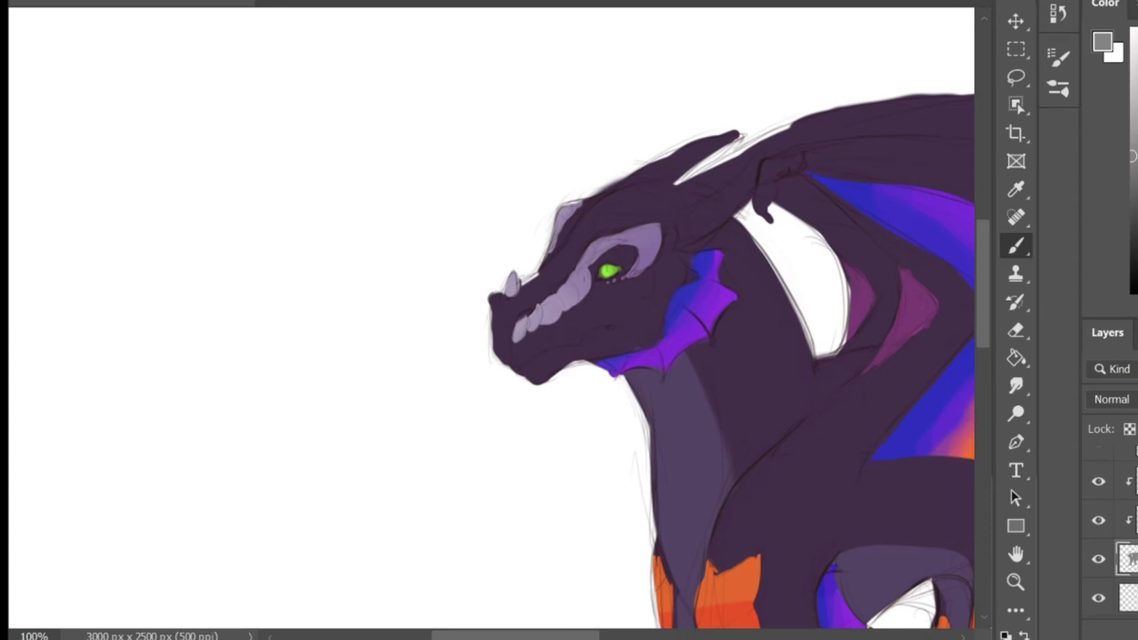
Paint both horns light bluish purple on the scale colour layer and tidy the base of the nearer horn
{"action": "left_click", "coordinate": [1128, 466]}
{"action": "left_click", "coordinate": [651, 248], "text": "alt"}
{"action": "mouse_move", "coordinate": [675, 218]}
{"action": "left_mouse_down"}
{"action": "mouse_move", "coordinate": [749, 176]}
{"action": "mouse_move", "coordinate": [685, 222]}
{"action": "mouse_move", "coordinate": [658, 176]}
{"action": "mouse_move", "coordinate": [729, 133]}
{"action": "mouse_move", "coordinate": [739, 201]}
{"action": "left_mouse_up"}
{"action": "left_click", "coordinate": [686, 238], "text": "alt"}
{"action": "key", "text": "e"}
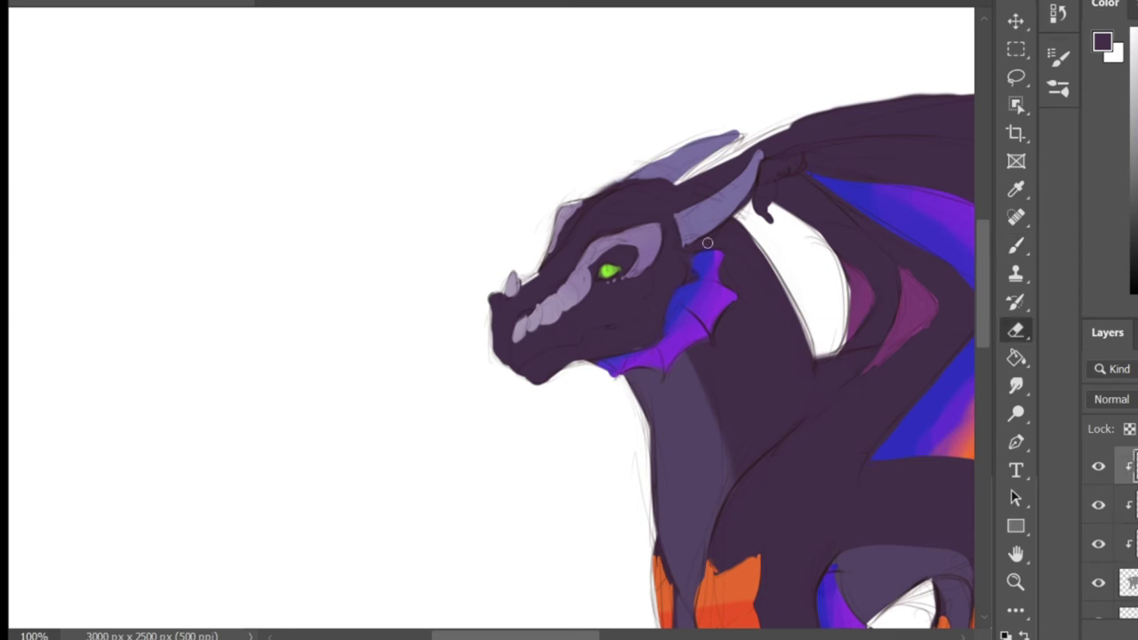
Hide the body colour, fill in the claw at the wing's upper tip on the grey base, and show the colour again
{"action": "key", "text": "ctrl+minus"}
{"action": "left_click", "coordinate": [1099, 545]}
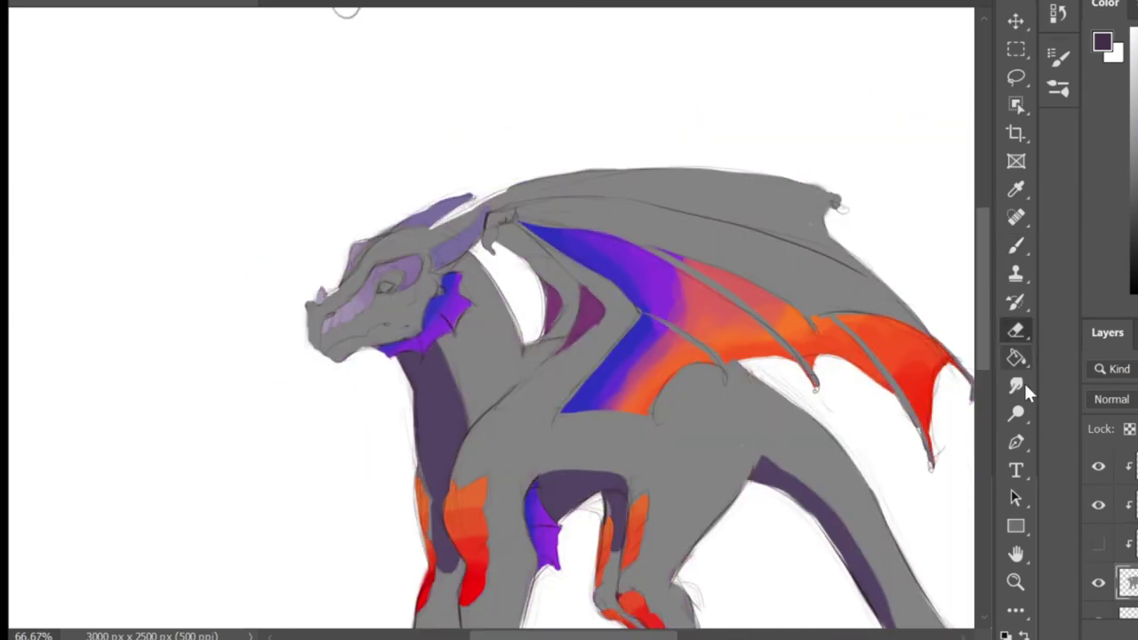
{"action": "key", "text": "b"}
{"action": "left_click", "coordinate": [852, 214], "text": "alt"}
{"action": "left_click", "coordinate": [1099, 543]}
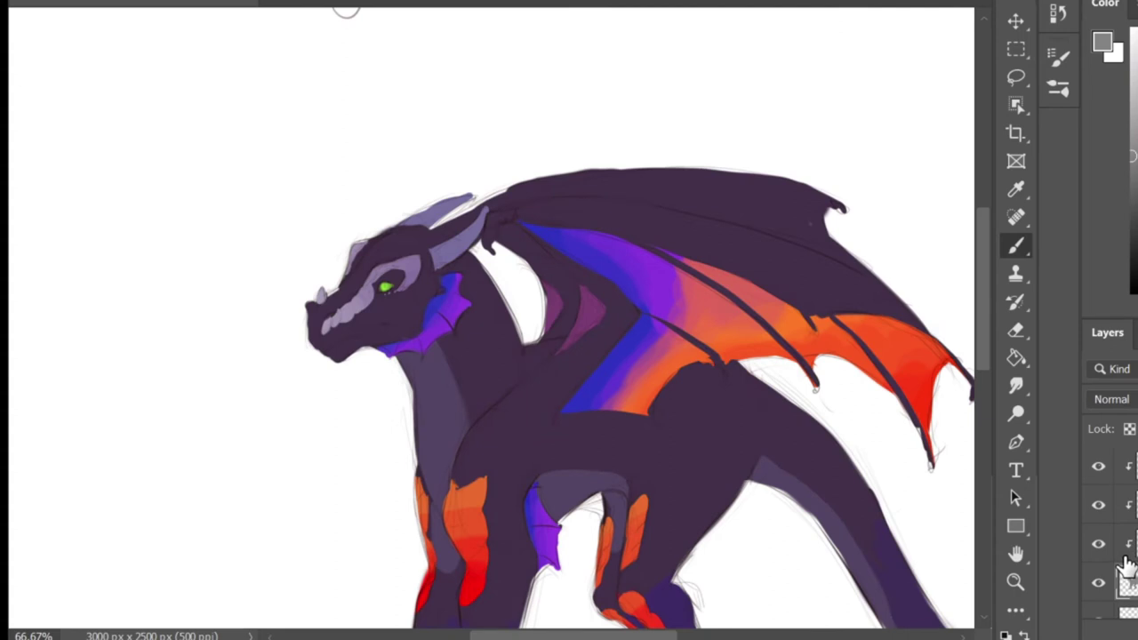
Scatter pale lavender star speckles over the upper wing membrane with a star brush on a separate layer
{"action": "left_click_drag", "start_coordinate": [981, 358], "coordinate": [975, 399]}
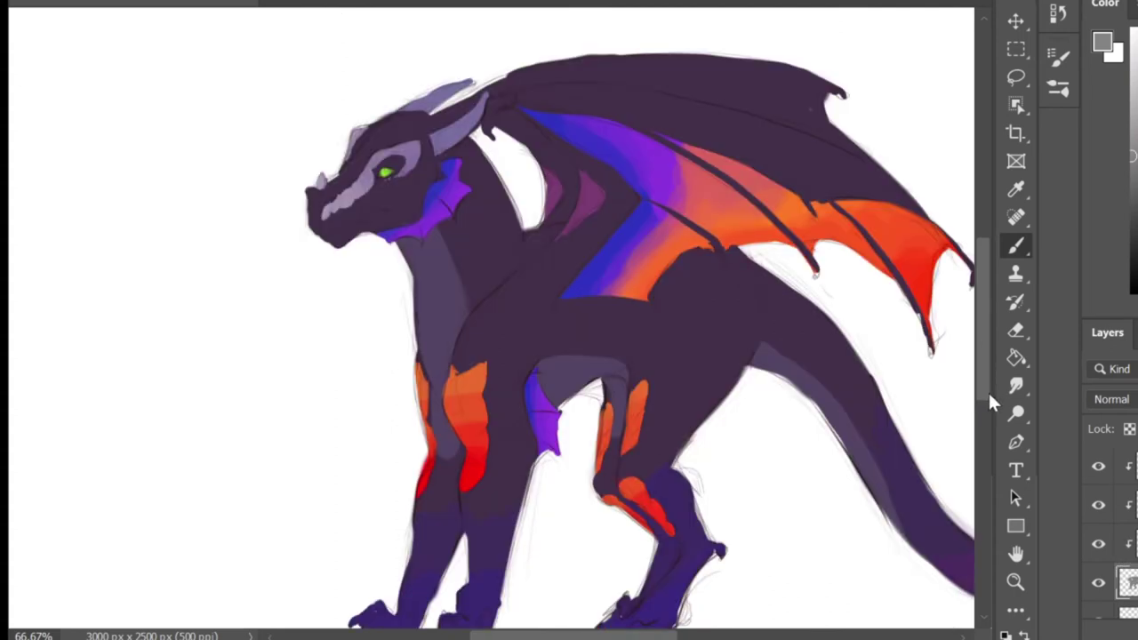
{"action": "scroll", "coordinate": [1127, 525], "scroll_direction": "up", "scroll_amount": 3}
{"action": "left_click", "coordinate": [1128, 505]}
{"action": "left_click", "coordinate": [1058, 88]}
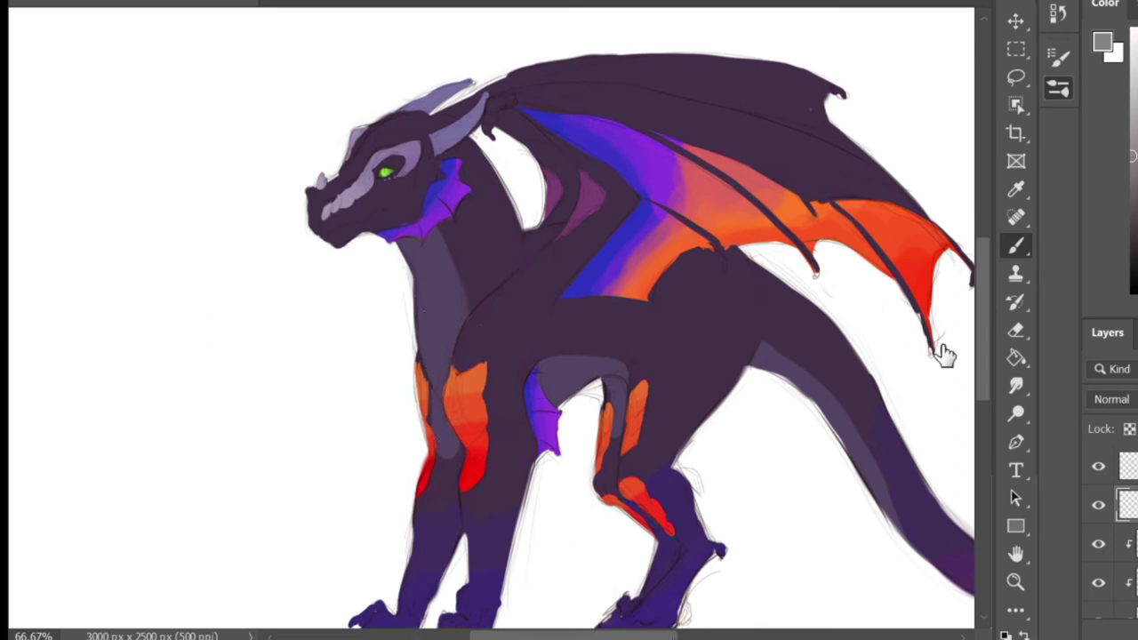
{"action": "left_click", "coordinate": [1058, 58]}
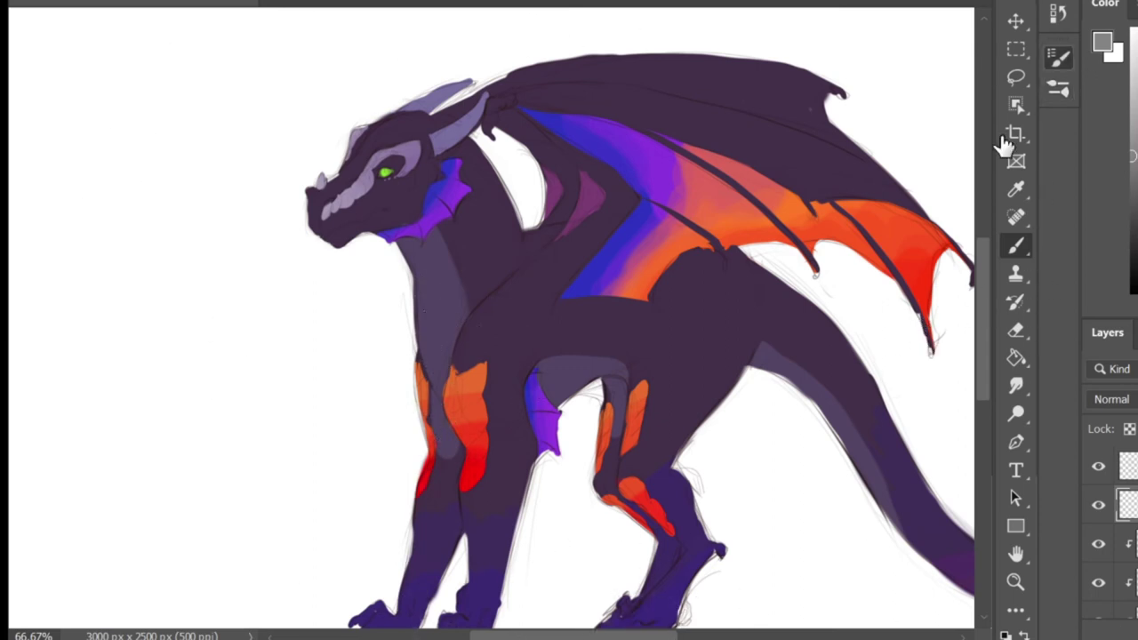
{"action": "left_click", "coordinate": [989, 49]}
{"action": "left_click", "coordinate": [648, 168], "text": "alt"}
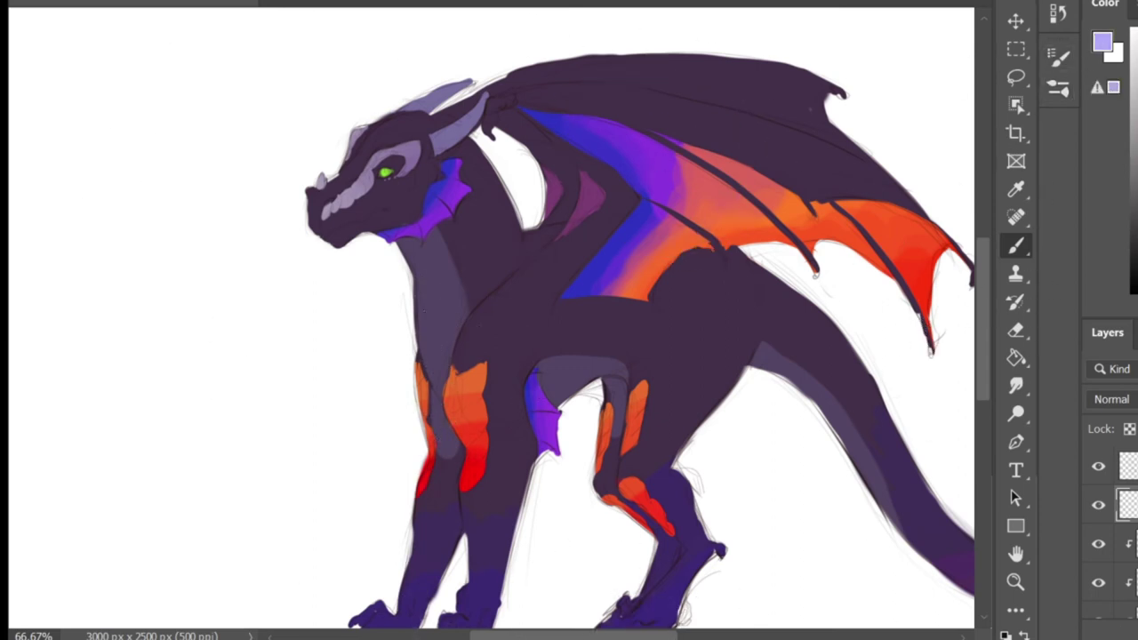
{"action": "left_click", "coordinate": [744, 141]}
{"action": "left_click", "coordinate": [713, 122]}
{"action": "left_click", "coordinate": [767, 131]}
{"action": "left_click", "coordinate": [807, 137]}
{"action": "left_click", "coordinate": [603, 98]}
{"action": "left_click", "coordinate": [641, 79]}
Undo and restore the star dabs, adjust the brush, and spread more lavender speckles along the upper wing
{"action": "key", "text": "ctrl+z"}
{"action": "key", "text": "ctrl+z"}
{"action": "key", "text": "ctrl+z"}
{"action": "key", "text": "ctrl+z"}
{"action": "key", "text": "ctrl+z"}
{"action": "key", "text": "ctrl+z"}
{"action": "left_click", "coordinate": [1060, 93]}
{"action": "key", "text": "ctrl+shift+z"}
{"action": "key", "text": "ctrl+shift+z"}
{"action": "key", "text": "ctrl+shift+z"}
{"action": "key", "text": "ctrl+shift+z"}
{"action": "key", "text": "ctrl+shift+z"}
{"action": "mouse_move", "coordinate": [653, 91]}
{"action": "left_mouse_down"}
{"action": "mouse_move", "coordinate": [696, 65]}
{"action": "mouse_move", "coordinate": [728, 75]}
{"action": "left_mouse_up"}
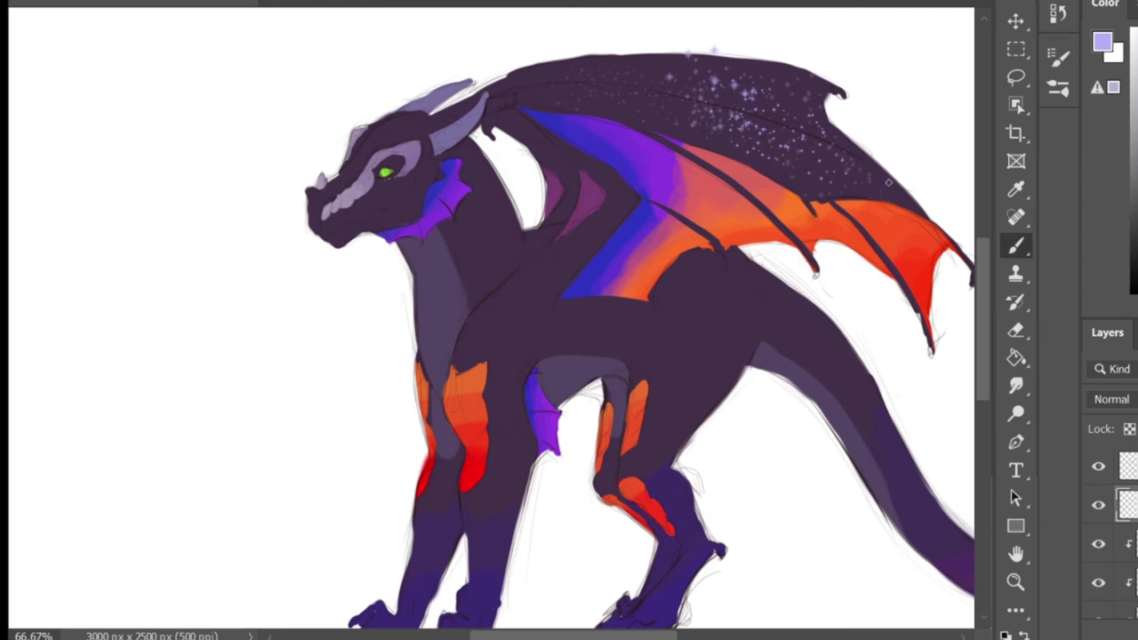
Erase stray stars outside the wing and add speckles to the blue membrane areas, neck frill and leg fin
{"action": "key", "text": "e"}
{"action": "key", "text": "b"}
{"action": "left_click", "coordinate": [654, 190]}
{"action": "left_click_drag", "start_coordinate": [447, 174], "coordinate": [412, 233]}
{"action": "left_click_drag", "start_coordinate": [536, 384], "coordinate": [544, 427]}
{"action": "key", "text": "ctrl+minus"}
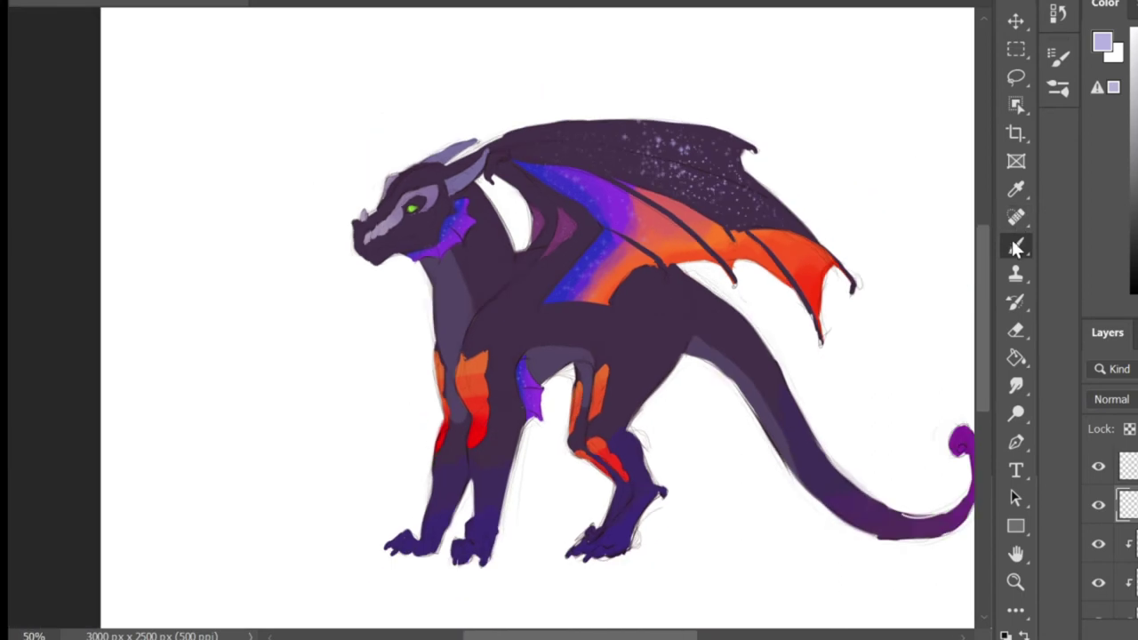
Draw a black contour along the tail's upper edge near the curled tip on the top layer
{"action": "key", "text": "d"}
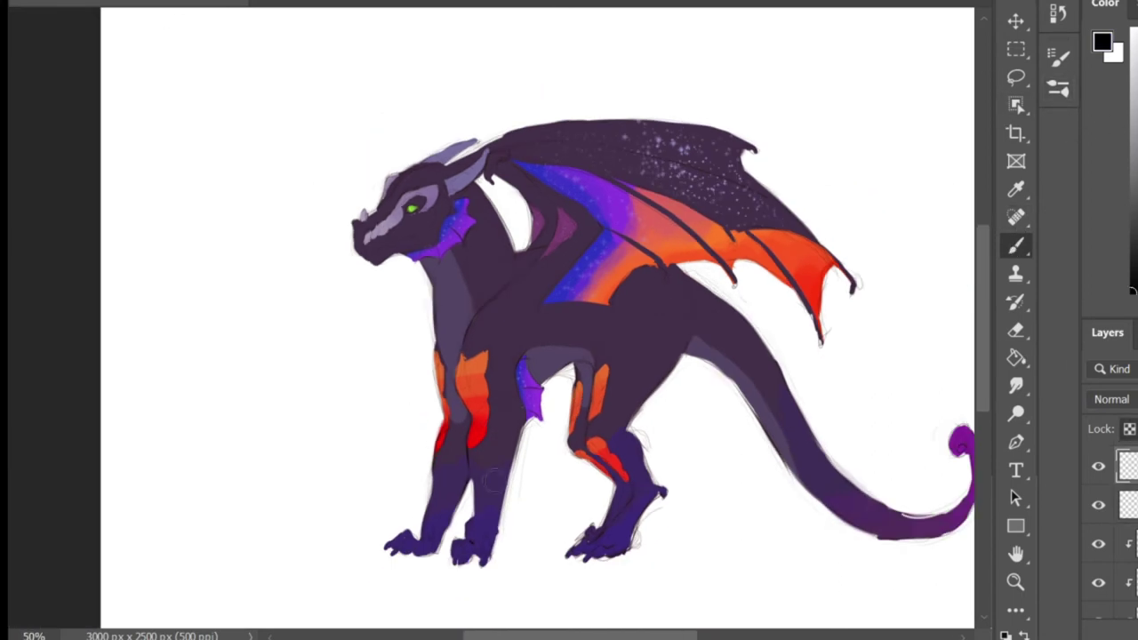
{"action": "left_click_drag", "start_coordinate": [905, 515], "coordinate": [959, 506]}
{"action": "key", "text": "ctrl+minus"}
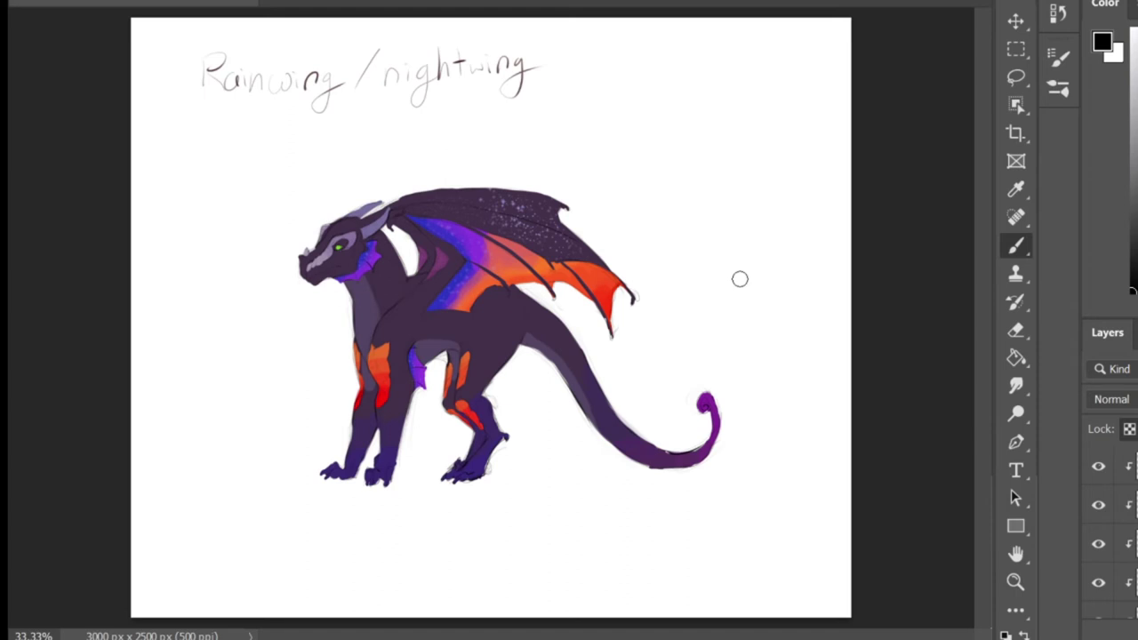
Merge the selected dragon colour layers into one and try scaling the merged layer up
{"action": "scroll", "coordinate": [1128, 533], "scroll_direction": "down", "scroll_amount": 5}
{"action": "left_click", "coordinate": [1135, 539], "text": "shift"}
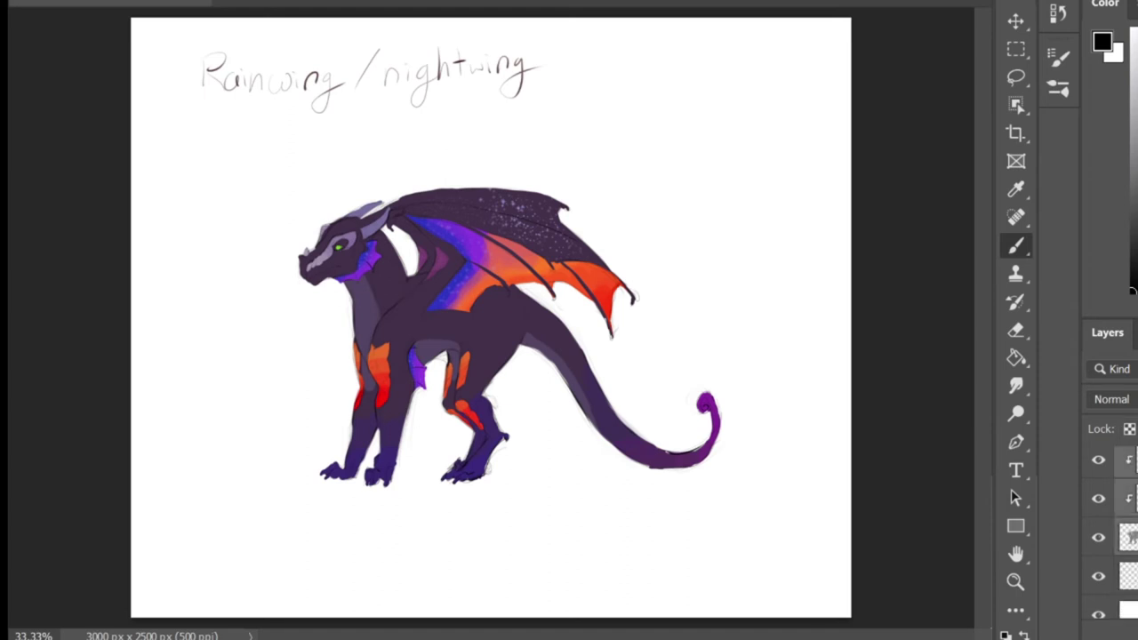
{"action": "key", "text": "ctrl+e"}
{"action": "key", "text": "ctrl+t"}
{"action": "left_click_drag", "start_coordinate": [722, 182], "coordinate": [847, 92]}
{"action": "key", "text": "Return"}
Merge the remaining dragon layers and enlarge and reposition the dragon so it fills most of the canvas
{"action": "left_click", "coordinate": [1122, 472]}
{"action": "left_click", "coordinate": [1131, 507], "text": "shift"}
{"action": "key", "text": "ctrl+e"}
{"action": "key", "text": "ctrl+t"}
{"action": "left_click_drag", "start_coordinate": [718, 210], "coordinate": [671, 295]}
{"action": "left_click_drag", "start_coordinate": [801, 178], "coordinate": [869, 122]}
{"action": "left_click_drag", "start_coordinate": [249, 572], "coordinate": [193, 603]}
{"action": "left_click_drag", "start_coordinate": [660, 375], "coordinate": [620, 375]}
{"action": "key", "text": "Return"}
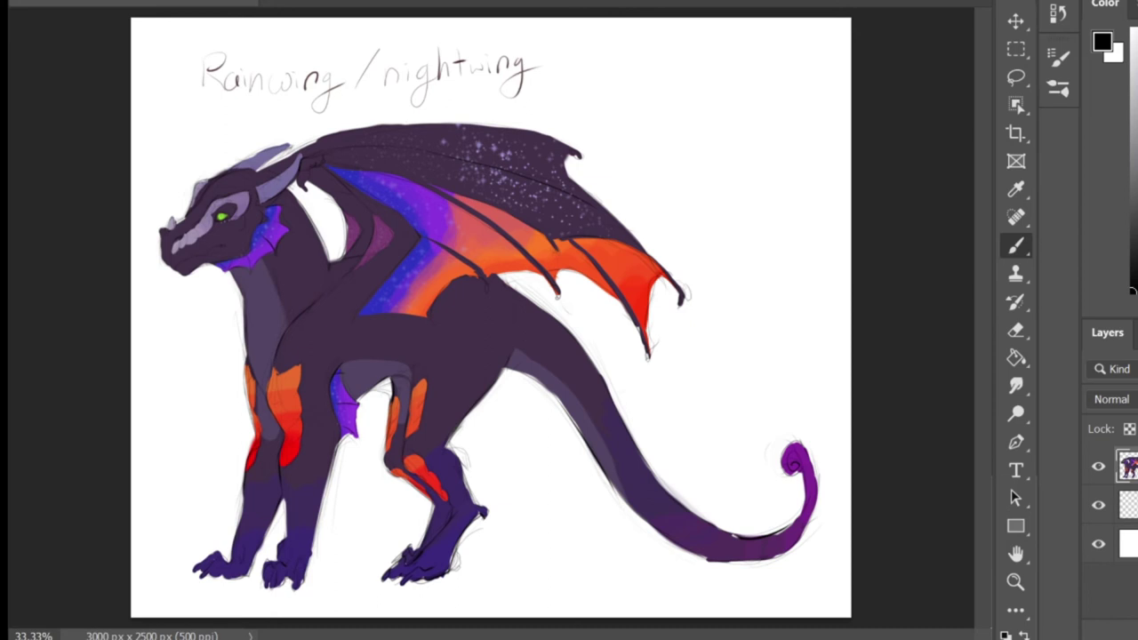
{"action": "key", "text": "e"}
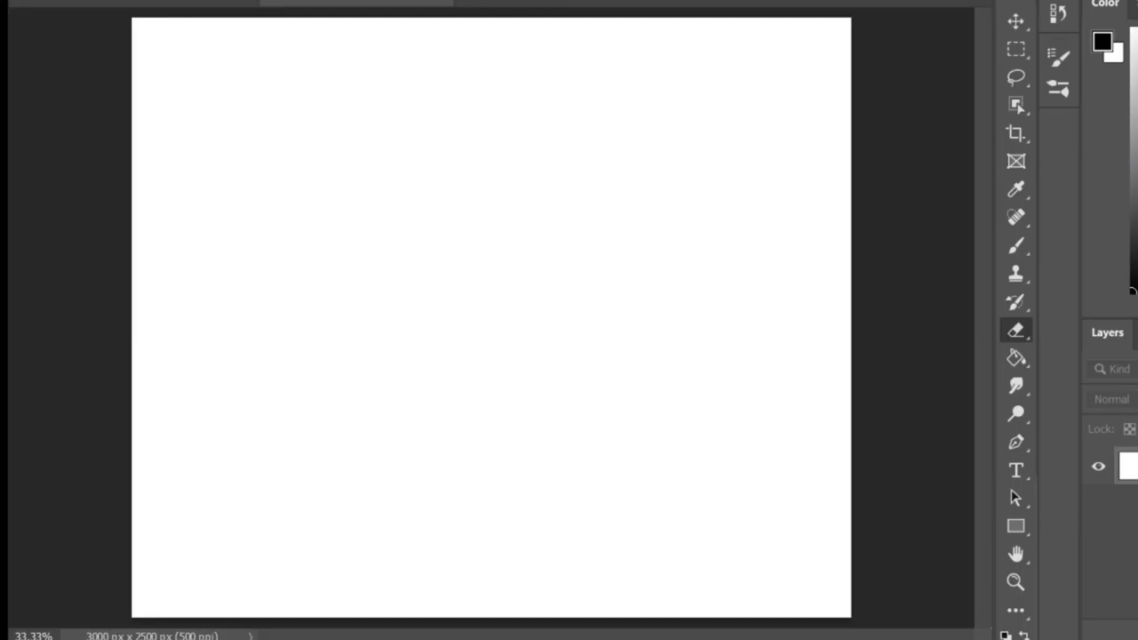
Add a layer to the blank canvas and handwrite the title "Leaf/sea wing" in black at its upper edge
{"action": "key", "text": "ctrl+shift+alt+n"}
{"action": "key", "text": "b"}
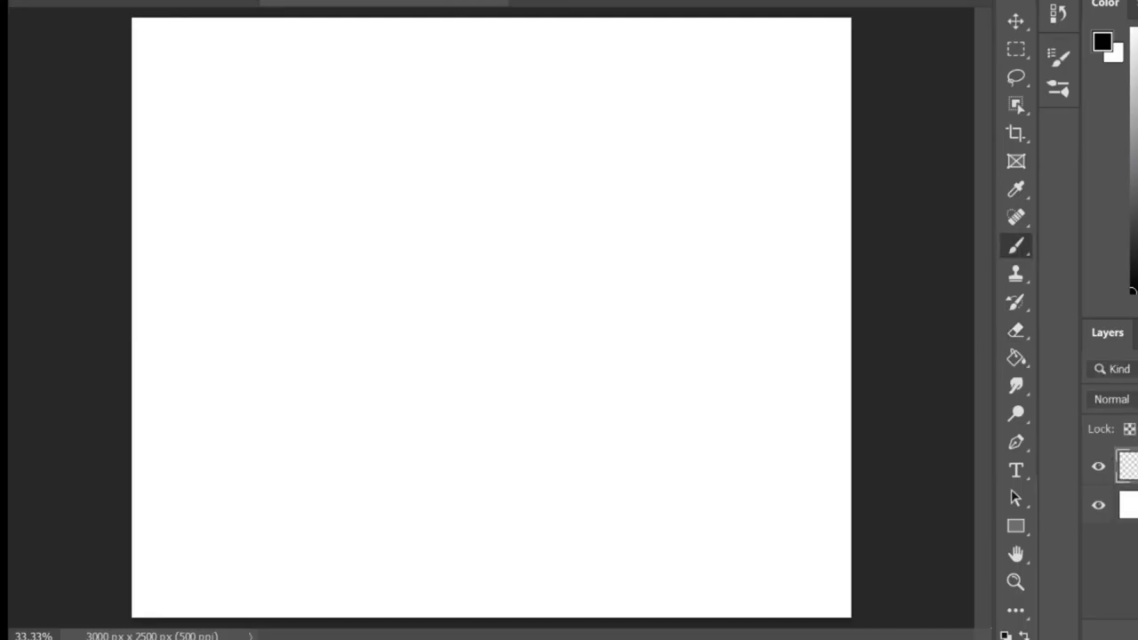
{"action": "left_click_drag", "start_coordinate": [175, 43], "coordinate": [193, 84]}
{"action": "left_click_drag", "start_coordinate": [195, 79], "coordinate": [228, 85]}
{"action": "left_click_drag", "start_coordinate": [241, 46], "coordinate": [233, 89]}
{"action": "left_click_drag", "start_coordinate": [278, 45], "coordinate": [252, 93]}
{"action": "mouse_move", "coordinate": [298, 59]}
{"action": "left_mouse_down"}
{"action": "mouse_move", "coordinate": [340, 79]}
{"action": "mouse_move", "coordinate": [383, 66]}
{"action": "left_mouse_up"}
{"action": "left_click_drag", "start_coordinate": [388, 63], "coordinate": [445, 68]}
On a new layer, sketch the second dragon's head circle, neck, torso, hind leg and curved tail in dark grey
{"action": "key", "text": "ctrl+shift+alt+n"}
{"action": "left_click", "coordinate": [1136, 228]}
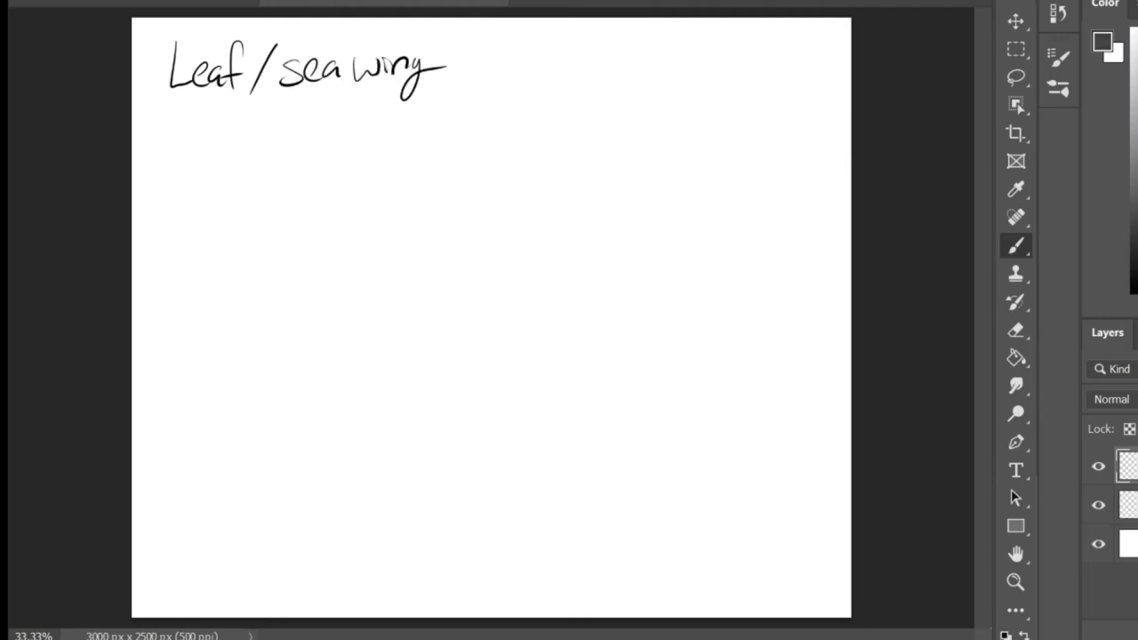
{"action": "mouse_move", "coordinate": [311, 245]}
{"action": "left_mouse_down"}
{"action": "mouse_move", "coordinate": [331, 260]}
{"action": "mouse_move", "coordinate": [257, 252]}
{"action": "mouse_move", "coordinate": [382, 251]}
{"action": "left_mouse_up"}
{"action": "key", "text": "ctrl+z"}
{"action": "mouse_move", "coordinate": [398, 353]}
{"action": "left_mouse_down"}
{"action": "mouse_move", "coordinate": [390, 254]}
{"action": "mouse_move", "coordinate": [579, 265]}
{"action": "left_mouse_up"}
{"action": "left_click_drag", "start_coordinate": [395, 363], "coordinate": [551, 320]}
{"action": "left_click_drag", "start_coordinate": [581, 266], "coordinate": [567, 316]}
{"action": "mouse_move", "coordinate": [376, 356]}
{"action": "left_mouse_down"}
{"action": "mouse_move", "coordinate": [739, 437]}
{"action": "mouse_move", "coordinate": [684, 453]}
{"action": "left_mouse_up"}
{"action": "left_click_drag", "start_coordinate": [741, 415], "coordinate": [724, 473]}
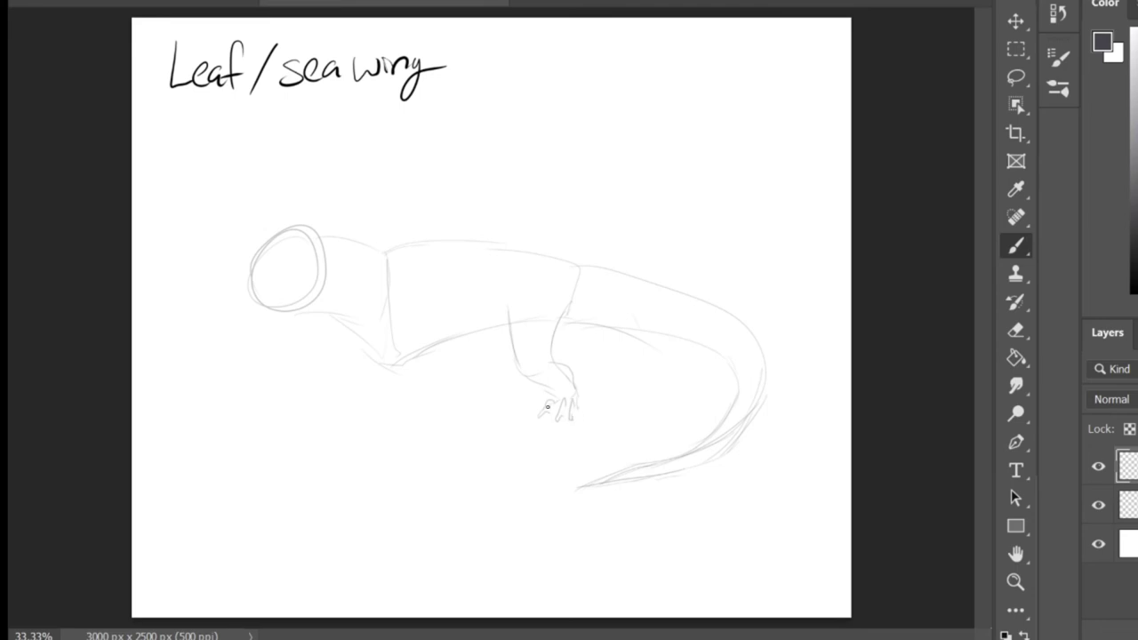
Sketch the dragon's front leg with its clawed foot below the chest
{"action": "left_click_drag", "start_coordinate": [466, 311], "coordinate": [409, 370]}
{"action": "left_click_drag", "start_coordinate": [405, 305], "coordinate": [393, 374]}
{"action": "left_click_drag", "start_coordinate": [452, 338], "coordinate": [448, 367]}
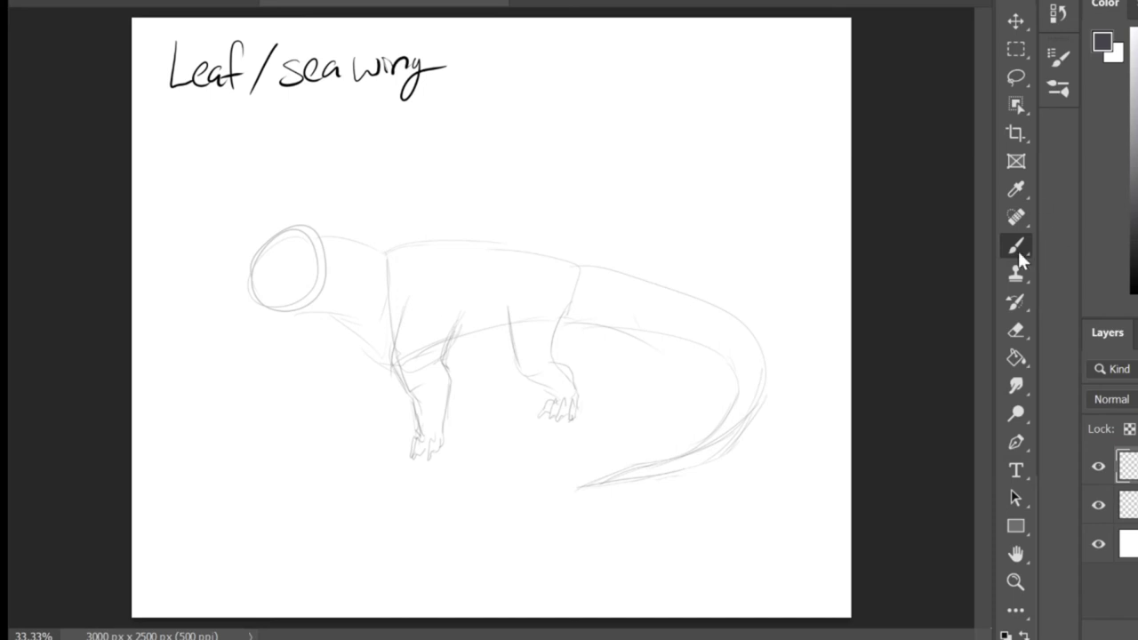
Lasso the dragon's hindquarters and tail and transform them to adjust their size and placement
{"action": "left_click", "coordinate": [1016, 78]}
{"action": "left_click_drag", "start_coordinate": [564, 295], "coordinate": [553, 287]}
{"action": "key", "text": "ctrl+t"}
{"action": "left_click_drag", "start_coordinate": [493, 448], "coordinate": [481, 464]}
{"action": "left_click_drag", "start_coordinate": [695, 424], "coordinate": [685, 449]}
{"action": "left_click_drag", "start_coordinate": [543, 373], "coordinate": [552, 396]}
{"action": "key", "text": "Return"}
{"action": "key", "text": "ctrl+d"}
Lasso the front leg and transform it to adjust its size, angle and position under the chest
{"action": "left_click_drag", "start_coordinate": [403, 405], "coordinate": [455, 370]}
{"action": "key", "text": "ctrl+t"}
{"action": "left_click_drag", "start_coordinate": [379, 489], "coordinate": [410, 499]}
{"action": "left_click_drag", "start_coordinate": [508, 369], "coordinate": [520, 388]}
{"action": "left_click_drag", "start_coordinate": [429, 436], "coordinate": [423, 426]}
{"action": "key", "text": "Return"}
{"action": "key", "text": "ctrl+d"}
{"action": "key", "text": "b"}
Lasso the head circle and move it slightly away from the torso
{"action": "key", "text": "l"}
{"action": "left_click_drag", "start_coordinate": [287, 206], "coordinate": [308, 197]}
{"action": "key", "text": "v"}
{"action": "mouse_move", "coordinate": [313, 259]}
{"action": "left_mouse_down"}
{"action": "mouse_move", "coordinate": [330, 268]}
{"action": "mouse_move", "coordinate": [311, 247]}
{"action": "mouse_move", "coordinate": [254, 263]}
{"action": "left_mouse_up"}
{"action": "key", "text": "ctrl+d"}
Sketch a snout with a blunt nose and chin extending from the head circle
{"action": "key", "text": "b"}
{"action": "mouse_move", "coordinate": [251, 269]}
{"action": "left_mouse_down"}
{"action": "mouse_move", "coordinate": [228, 306]}
{"action": "mouse_move", "coordinate": [242, 326]}
{"action": "left_mouse_up"}
{"action": "mouse_move", "coordinate": [254, 325]}
{"action": "left_mouse_down"}
{"action": "mouse_move", "coordinate": [302, 297]}
{"action": "mouse_move", "coordinate": [240, 327]}
{"action": "left_mouse_up"}
{"action": "left_click_drag", "start_coordinate": [239, 284], "coordinate": [238, 328]}
Sketch the curved neck and throat, the back contour and the rounded haunch at the tail base
{"action": "left_click_drag", "start_coordinate": [356, 340], "coordinate": [400, 367]}
{"action": "left_click_drag", "start_coordinate": [355, 231], "coordinate": [388, 284]}
{"action": "left_click_drag", "start_coordinate": [390, 270], "coordinate": [548, 257]}
{"action": "key", "text": "ctrl+plus"}
{"action": "left_click_drag", "start_coordinate": [628, 254], "coordinate": [630, 357]}
{"action": "key", "text": "ctrl+minus"}
{"action": "key", "text": "ctrl+plus"}
Choose the Eraser and enlarge its tip considerably
{"action": "left_click", "coordinate": [1016, 330]}
{"action": "key", "text": "bracketright"}
{"action": "key", "text": "bracketright"}
{"action": "key", "text": "bracketright"}
{"action": "key", "text": "bracketright"}
{"action": "key", "text": "bracketright"}
{"action": "key", "text": "bracketright"}
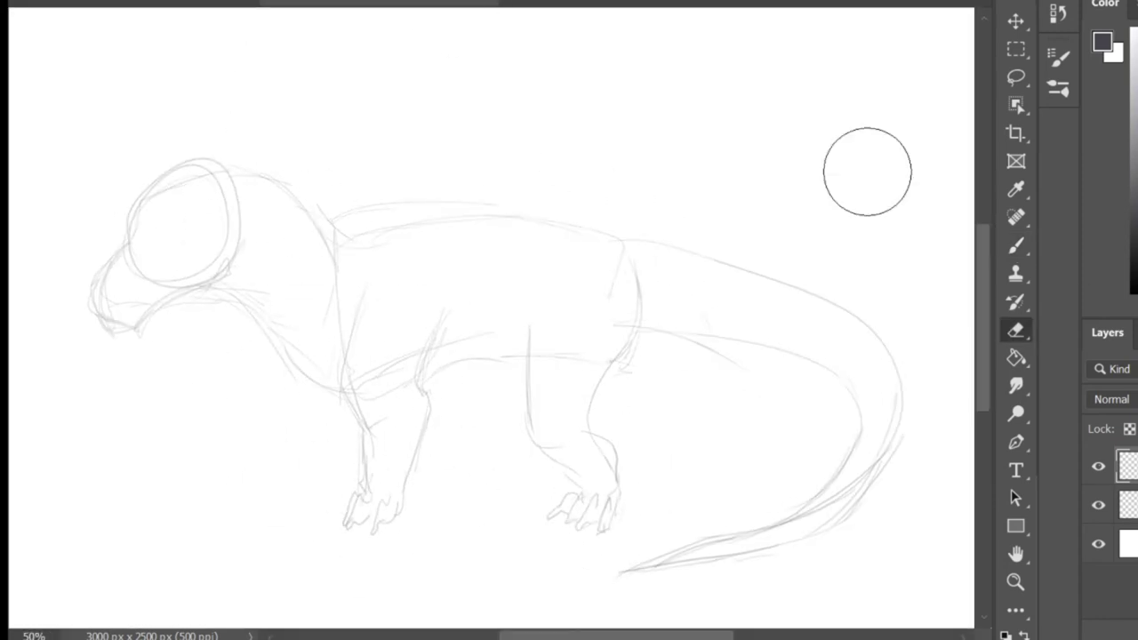
Sketch darker contours for the forehead, brow and snout, erasing the stray line at the brow
{"action": "key", "text": "b"}
{"action": "key", "text": "ctrl+plus"}
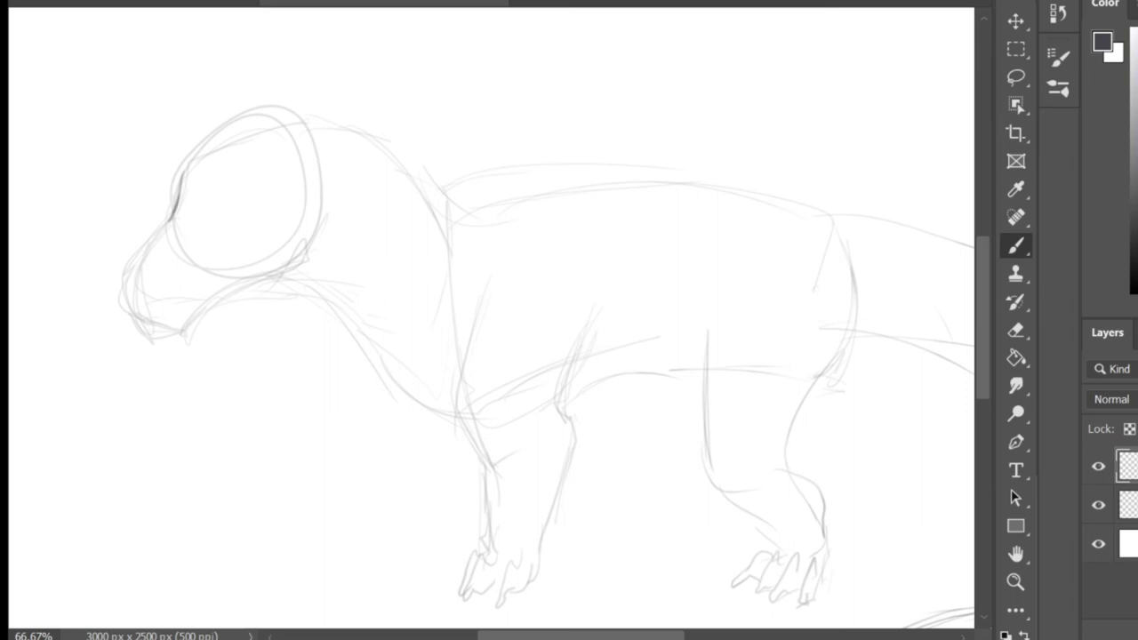
{"action": "left_click_drag", "start_coordinate": [261, 121], "coordinate": [176, 210]}
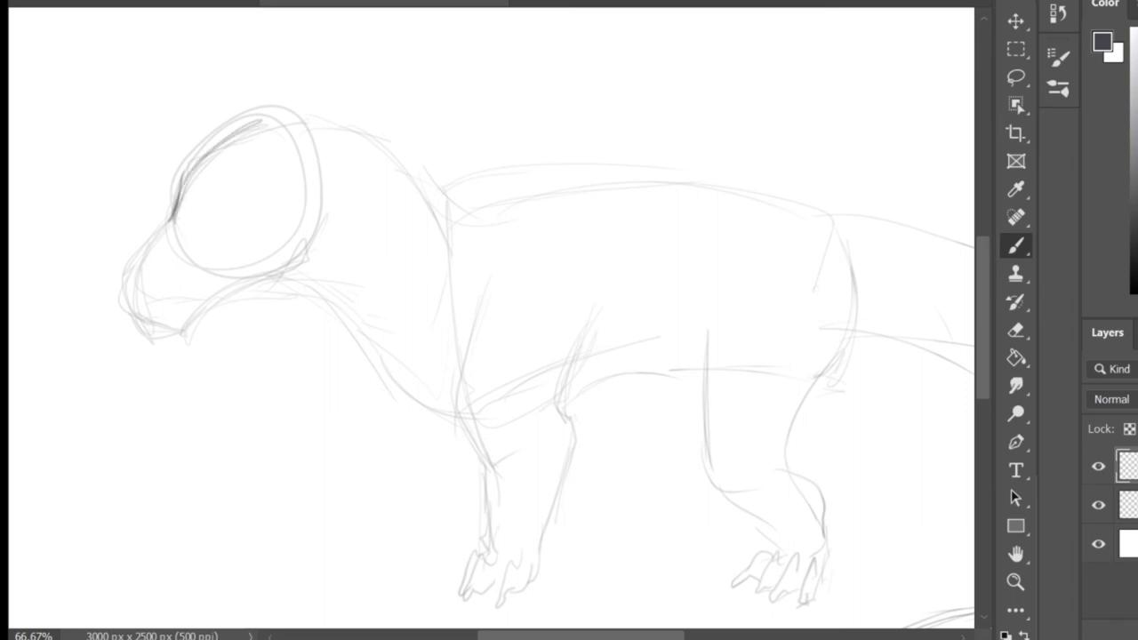
{"action": "left_click_drag", "start_coordinate": [235, 139], "coordinate": [129, 300]}
{"action": "left_click_drag", "start_coordinate": [228, 147], "coordinate": [177, 225]}
{"action": "left_click_drag", "start_coordinate": [188, 180], "coordinate": [159, 244]}
{"action": "left_click", "coordinate": [1015, 332]}
{"action": "left_click_drag", "start_coordinate": [172, 202], "coordinate": [167, 217]}
{"action": "left_click", "coordinate": [1016, 246]}
{"action": "left_click_drag", "start_coordinate": [191, 173], "coordinate": [154, 247]}
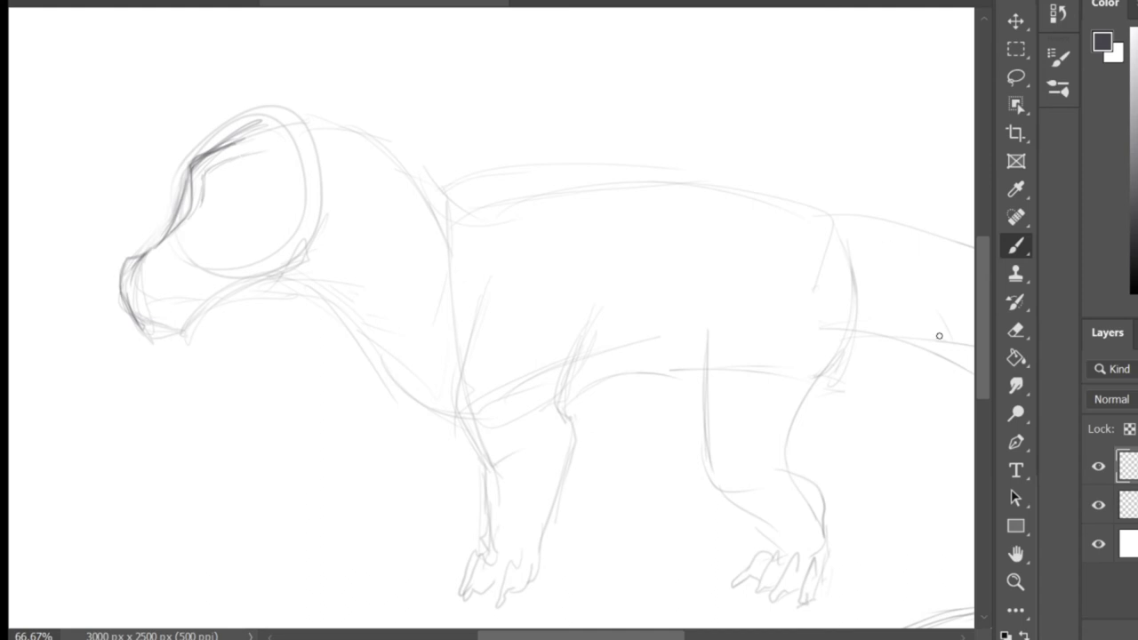
Lasso the body, legs and tail, then enlarge them slightly and reposition them against the head
{"action": "key", "text": "ctrl+minus"}
{"action": "key", "text": "l"}
{"action": "key", "text": "ctrl+minus"}
{"action": "left_click_drag", "start_coordinate": [330, 452], "coordinate": [520, 231]}
{"action": "key", "text": "ctrl+t"}
{"action": "left_click_drag", "start_coordinate": [838, 215], "coordinate": [882, 182]}
{"action": "mouse_move", "coordinate": [776, 234]}
{"action": "left_mouse_down"}
{"action": "mouse_move", "coordinate": [756, 270]}
{"action": "mouse_move", "coordinate": [766, 267]}
{"action": "left_mouse_up"}
{"action": "key", "text": "Return"}
{"action": "key", "text": "ctrl+d"}
{"action": "left_click", "coordinate": [1017, 244]}
{"action": "key", "text": "ctrl+plus"}
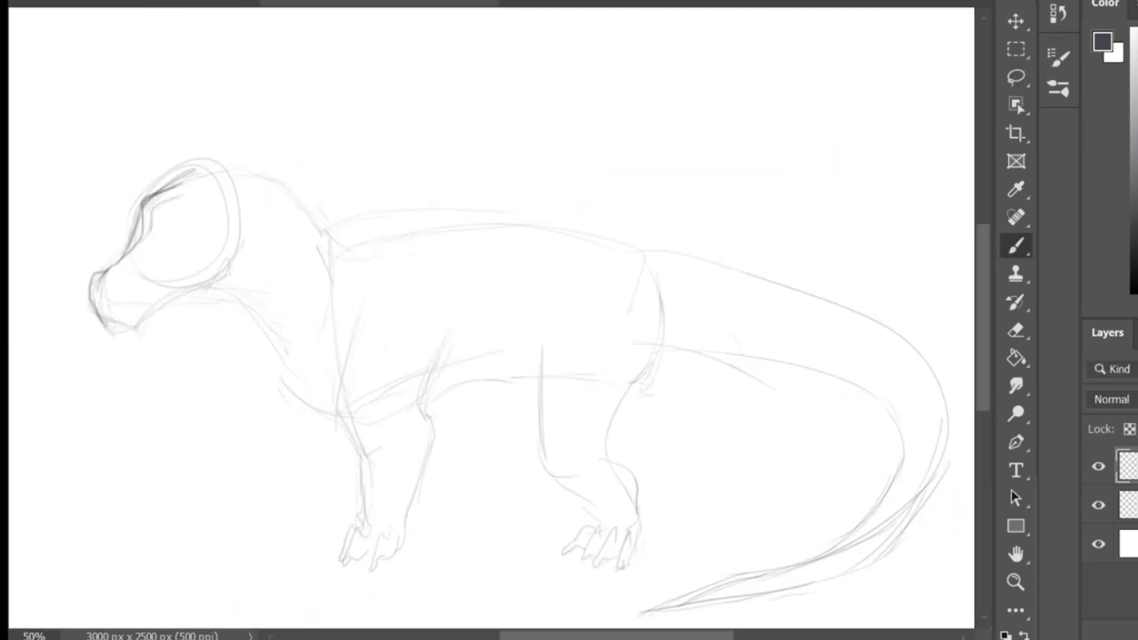
Detail the head with a darker jaw line, small chin leaves, two wavy horns and a webbed crest down the neck
{"action": "left_click_drag", "start_coordinate": [228, 246], "coordinate": [135, 324]}
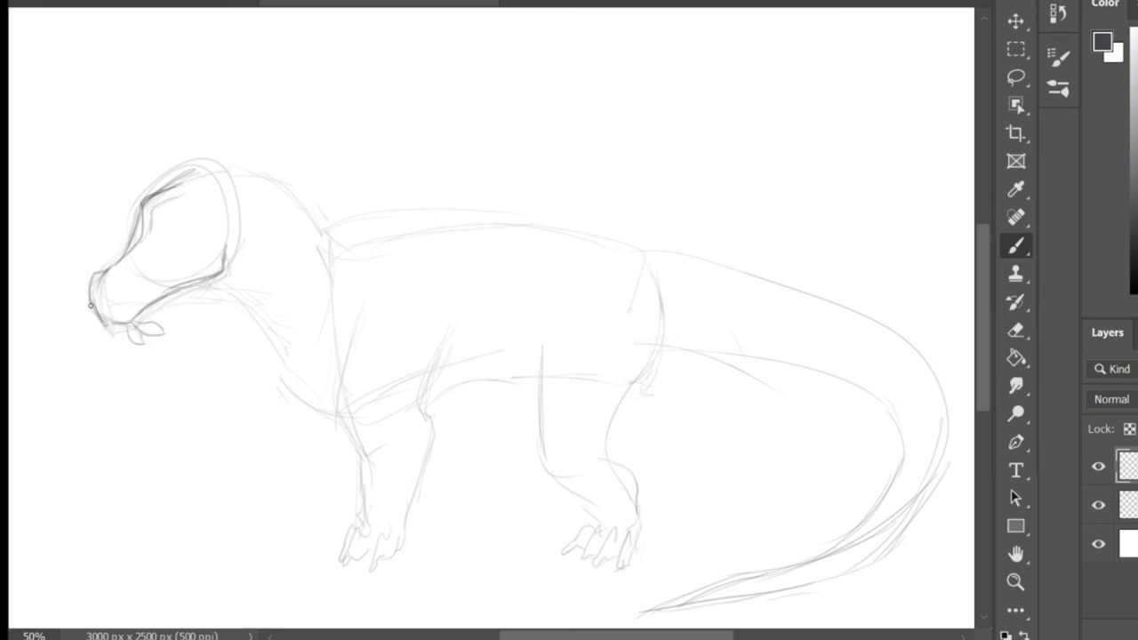
{"action": "left_click_drag", "start_coordinate": [290, 95], "coordinate": [316, 63]}
{"action": "left_click_drag", "start_coordinate": [244, 164], "coordinate": [313, 77]}
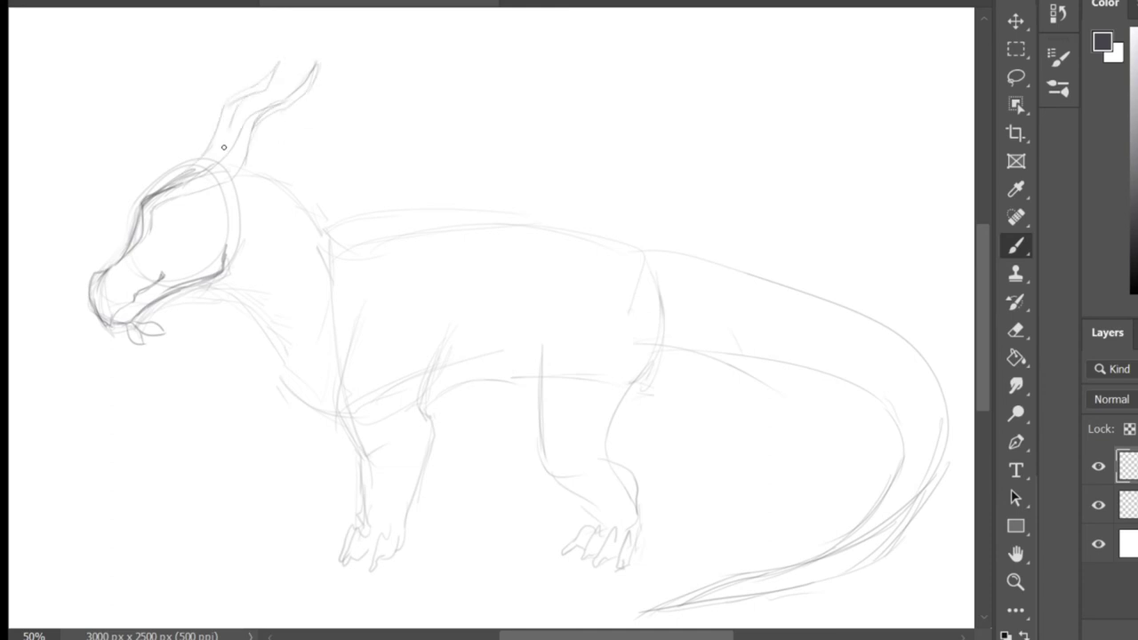
{"action": "left_click_drag", "start_coordinate": [256, 126], "coordinate": [317, 68]}
{"action": "left_click_drag", "start_coordinate": [294, 144], "coordinate": [392, 197]}
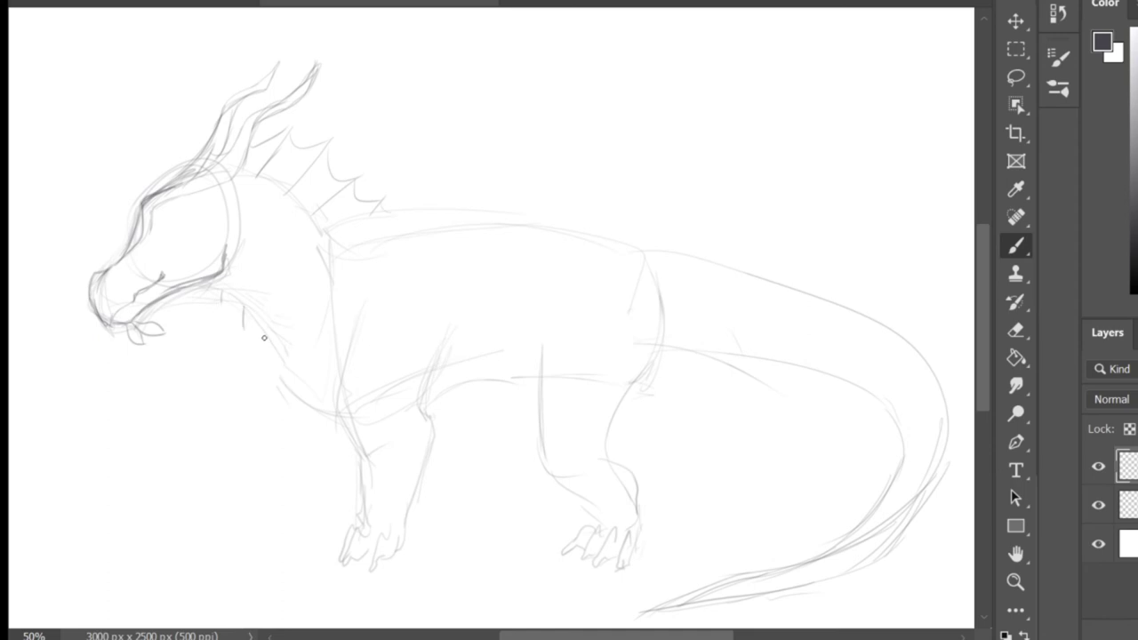
Redraw the chest and front leg with darker contours, erasing the old foot and sketching forward-reaching claws
{"action": "left_click_drag", "start_coordinate": [313, 311], "coordinate": [346, 425]}
{"action": "mouse_move", "coordinate": [396, 331]}
{"action": "left_mouse_down"}
{"action": "mouse_move", "coordinate": [430, 418]}
{"action": "mouse_move", "coordinate": [400, 532]}
{"action": "mouse_move", "coordinate": [331, 558]}
{"action": "left_mouse_up"}
{"action": "key", "text": "e"}
{"action": "left_click_drag", "start_coordinate": [399, 542], "coordinate": [405, 551]}
{"action": "key", "text": "b"}
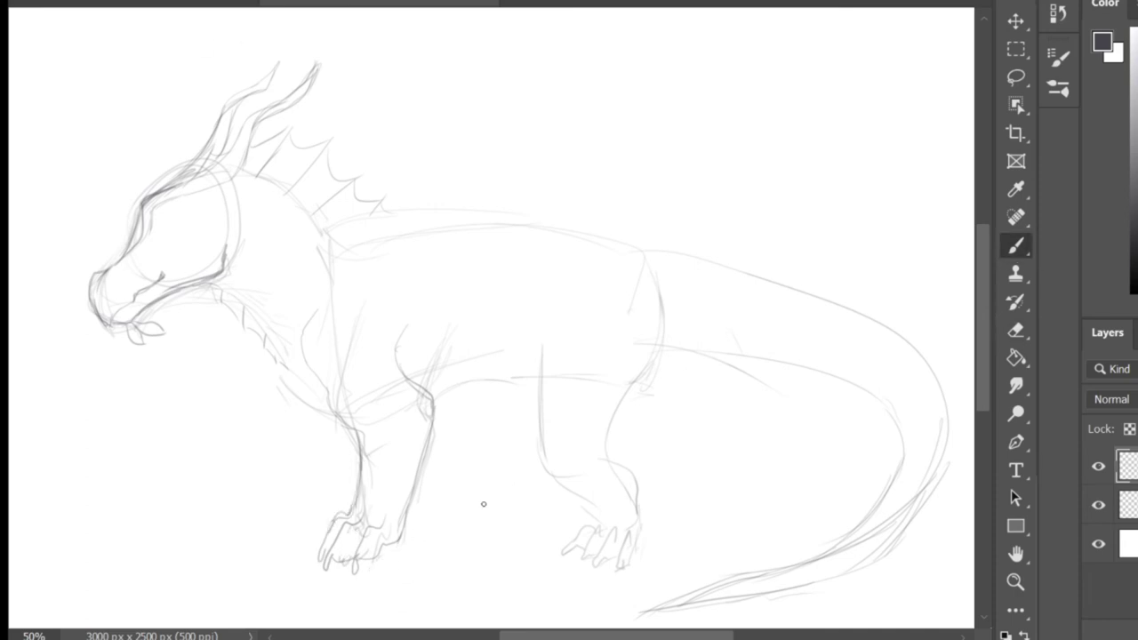
{"action": "key", "text": "e"}
{"action": "mouse_move", "coordinate": [324, 525]}
{"action": "left_mouse_down"}
{"action": "mouse_move", "coordinate": [391, 564]}
{"action": "mouse_move", "coordinate": [348, 553]}
{"action": "left_mouse_up"}
{"action": "key", "text": "b"}
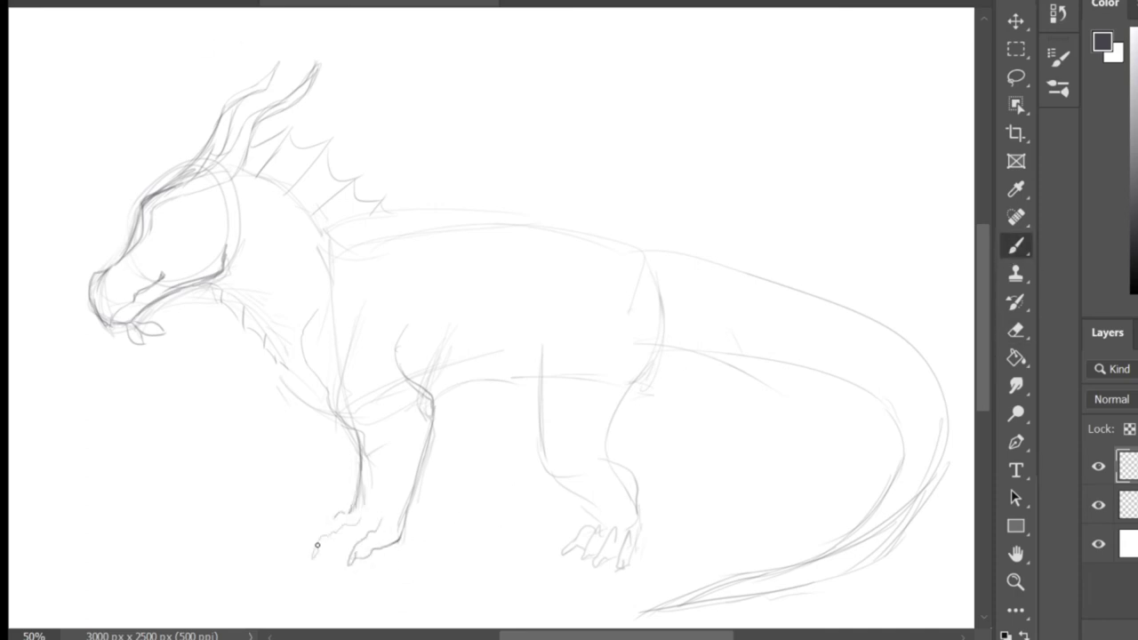
Erase the front of the hind leg and redraw its thigh, knee and lower leg contours
{"action": "key", "text": "e"}
{"action": "left_click_drag", "start_coordinate": [539, 345], "coordinate": [560, 480]}
{"action": "key", "text": "b"}
{"action": "left_click_drag", "start_coordinate": [632, 294], "coordinate": [641, 367]}
{"action": "left_click_drag", "start_coordinate": [519, 344], "coordinate": [574, 467]}
{"action": "mouse_move", "coordinate": [580, 475]}
{"action": "left_mouse_down"}
{"action": "mouse_move", "coordinate": [624, 464]}
{"action": "mouse_move", "coordinate": [599, 525]}
{"action": "left_mouse_up"}
{"action": "left_click_drag", "start_coordinate": [623, 456], "coordinate": [637, 500]}
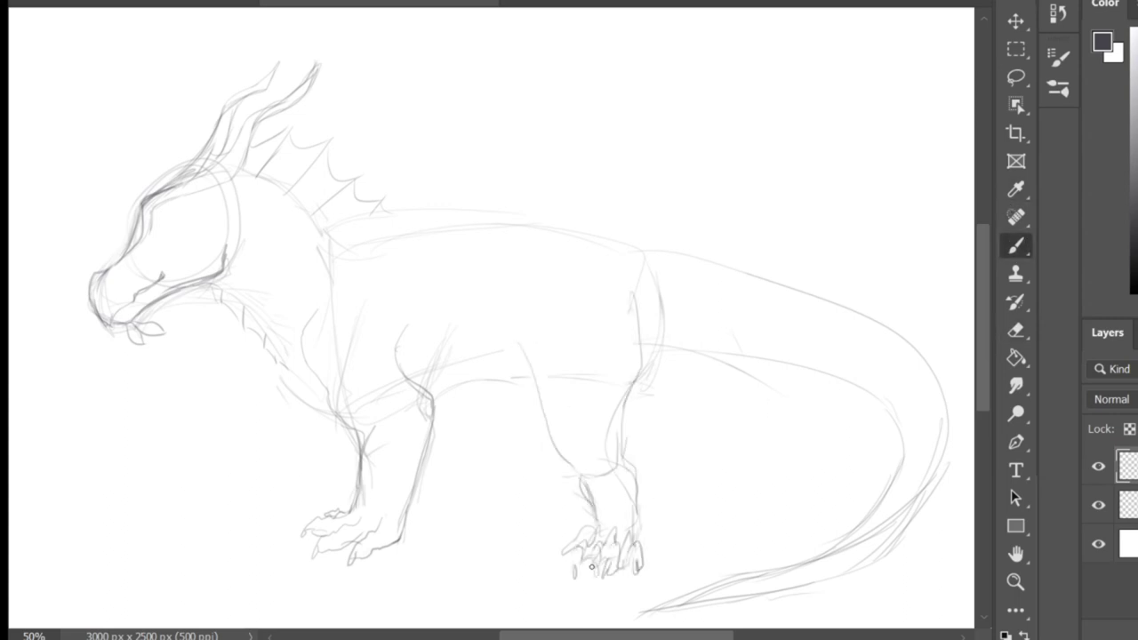
Erase the stray hind claws and darken the knee and lower leg contours of the hind leg
{"action": "left_click", "coordinate": [1015, 331]}
{"action": "left_click_drag", "start_coordinate": [567, 544], "coordinate": [580, 490]}
{"action": "key", "text": "b"}
{"action": "left_click_drag", "start_coordinate": [551, 435], "coordinate": [586, 474]}
{"action": "left_click_drag", "start_coordinate": [586, 478], "coordinate": [596, 531]}
{"action": "left_click_drag", "start_coordinate": [635, 384], "coordinate": [618, 460]}
{"action": "left_click_drag", "start_coordinate": [619, 460], "coordinate": [634, 537]}
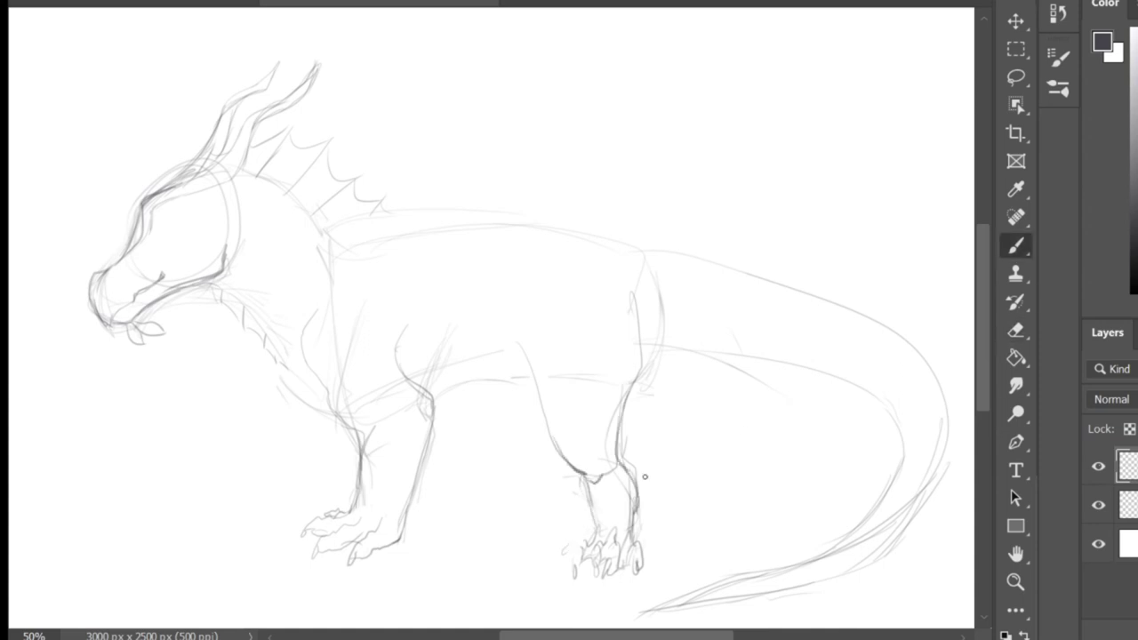
Erase the front contour of the hind thigh
{"action": "left_click", "coordinate": [1016, 332]}
{"action": "left_click_drag", "start_coordinate": [558, 452], "coordinate": [522, 342]}
{"action": "key", "text": "b"}
{"action": "left_click_drag", "start_coordinate": [534, 319], "coordinate": [574, 469]}
{"action": "left_click_drag", "start_coordinate": [541, 425], "coordinate": [585, 475]}
{"action": "key", "text": "ctrl+z"}
{"action": "key", "text": "ctrl+z"}
Redraw the front of the hind thigh down to the knee and darken the shin
{"action": "left_click_drag", "start_coordinate": [519, 338], "coordinate": [569, 461]}
{"action": "mouse_move", "coordinate": [541, 418]}
{"action": "left_mouse_down"}
{"action": "mouse_move", "coordinate": [615, 497]}
{"action": "mouse_move", "coordinate": [584, 469]}
{"action": "mouse_move", "coordinate": [615, 466]}
{"action": "left_mouse_up"}
{"action": "left_click", "coordinate": [1016, 331]}
{"action": "key", "text": "b"}
{"action": "left_click_drag", "start_coordinate": [579, 478], "coordinate": [597, 530]}
Sketch a row of webbed spikes along the dragon's back
{"action": "scroll", "coordinate": [600, 560], "scroll_direction": "up", "scroll_amount": 1}
{"action": "mouse_move", "coordinate": [388, 275]}
{"action": "left_mouse_down"}
{"action": "mouse_move", "coordinate": [426, 286]}
{"action": "mouse_move", "coordinate": [453, 253]}
{"action": "left_mouse_up"}
{"action": "left_click_drag", "start_coordinate": [459, 252], "coordinate": [513, 255]}
{"action": "left_click_drag", "start_coordinate": [503, 274], "coordinate": [534, 243]}
{"action": "left_click_drag", "start_coordinate": [539, 258], "coordinate": [583, 260]}
{"action": "left_click_drag", "start_coordinate": [571, 290], "coordinate": [605, 265]}
Finish the tail with small leaves and a leaf-shaped fin at its tip, and shift the dragon lower on the canvas
{"action": "key", "text": "ctrl+minus"}
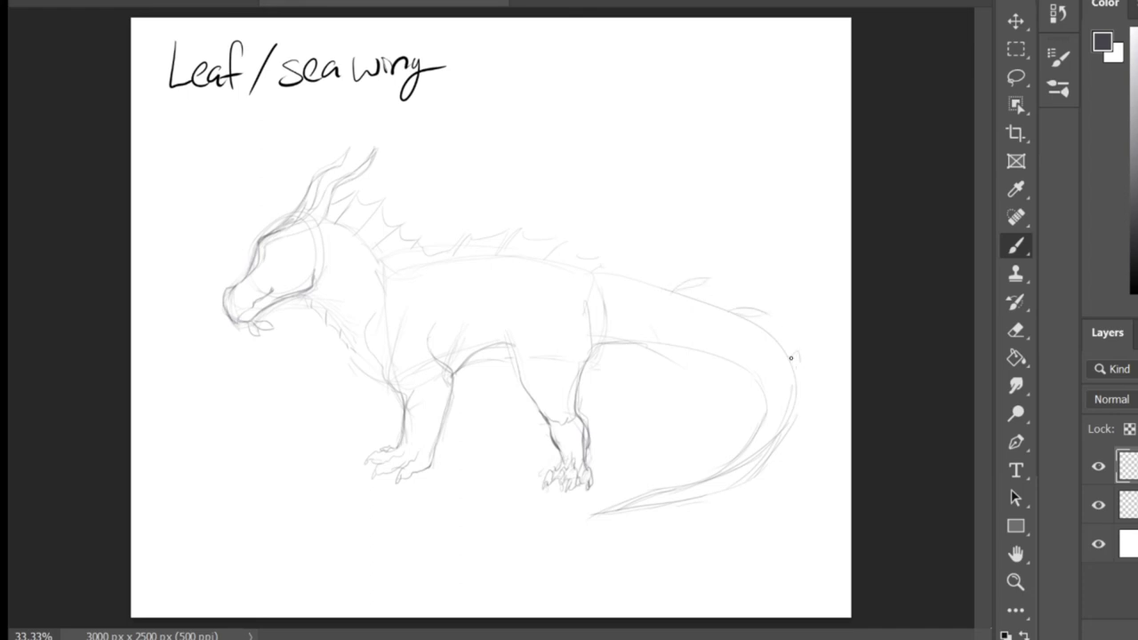
{"action": "left_click_drag", "start_coordinate": [711, 461], "coordinate": [596, 514]}
{"action": "left_click_drag", "start_coordinate": [553, 540], "coordinate": [712, 514]}
{"action": "left_click_drag", "start_coordinate": [670, 480], "coordinate": [650, 466]}
{"action": "key", "text": "e"}
{"action": "left_click_drag", "start_coordinate": [652, 463], "coordinate": [661, 458]}
{"action": "key", "text": "b"}
{"action": "left_click_drag", "start_coordinate": [993, 180], "coordinate": [972, 233]}
Sketch the shoulder and wing arm rising from the back with a rough wing outline, and erase its misplaced outer lines
{"action": "left_click_drag", "start_coordinate": [345, 381], "coordinate": [386, 344]}
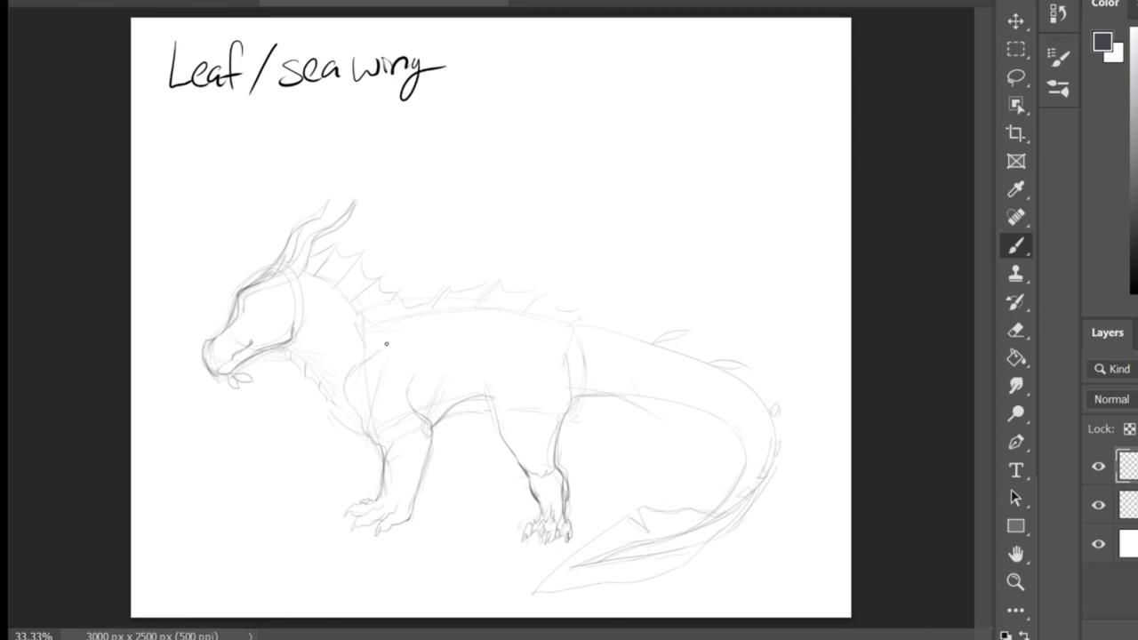
{"action": "left_click_drag", "start_coordinate": [441, 298], "coordinate": [392, 160]}
{"action": "left_click_drag", "start_coordinate": [767, 73], "coordinate": [574, 197]}
{"action": "left_click_drag", "start_coordinate": [372, 153], "coordinate": [583, 80]}
{"action": "key", "text": "e"}
{"action": "left_click_drag", "start_coordinate": [766, 76], "coordinate": [580, 198]}
Redraw the wing's leading and outer edges, add finger bones fanning from the joint, and start the scalloped trailing edge
{"action": "key", "text": "b"}
{"action": "left_click_drag", "start_coordinate": [378, 146], "coordinate": [596, 59]}
{"action": "left_click_drag", "start_coordinate": [596, 60], "coordinate": [706, 60]}
{"action": "left_click_drag", "start_coordinate": [702, 64], "coordinate": [798, 160]}
{"action": "left_click_drag", "start_coordinate": [379, 155], "coordinate": [798, 176]}
{"action": "left_click_drag", "start_coordinate": [791, 182], "coordinate": [729, 211]}
{"action": "left_click_drag", "start_coordinate": [498, 174], "coordinate": [668, 210]}
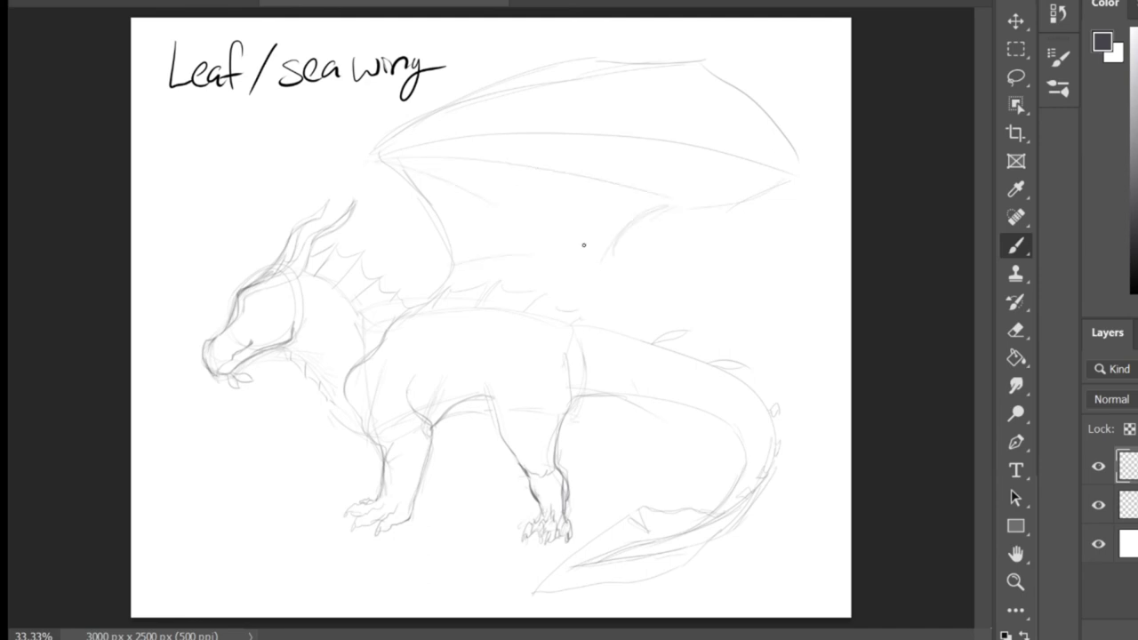
Add a point to the wing's leading edge and redraw the trailing edge as scallops down to the back, erasing old lines
{"action": "key", "text": "e"}
{"action": "left_click_drag", "start_coordinate": [605, 198], "coordinate": [654, 203]}
{"action": "key", "text": "b"}
{"action": "left_click_drag", "start_coordinate": [580, 46], "coordinate": [704, 60]}
{"action": "left_click", "coordinate": [1017, 330]}
{"action": "left_click_drag", "start_coordinate": [663, 198], "coordinate": [680, 206]}
{"action": "left_click", "coordinate": [1017, 246]}
{"action": "mouse_move", "coordinate": [676, 208]}
{"action": "left_mouse_down"}
{"action": "mouse_move", "coordinate": [759, 206]}
{"action": "mouse_move", "coordinate": [592, 216]}
{"action": "left_mouse_up"}
{"action": "left_click_drag", "start_coordinate": [588, 211], "coordinate": [551, 269]}
{"action": "left_click_drag", "start_coordinate": [547, 274], "coordinate": [510, 325]}
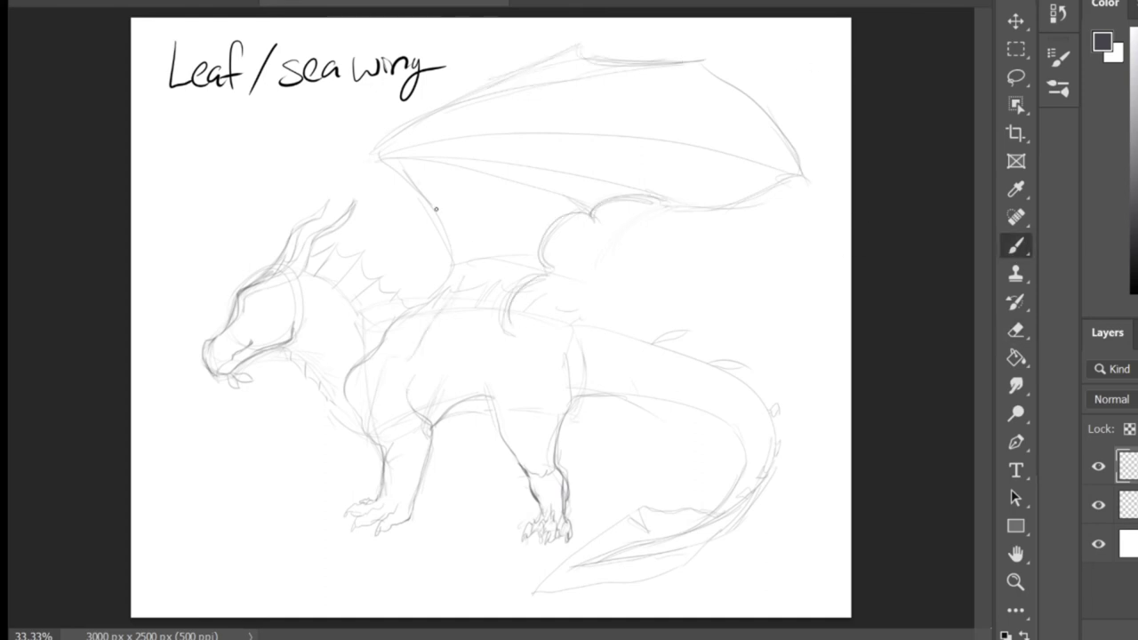
Add a claw at the wing joint, refine the wing arm and inner membrane, and erase the back spikes beneath them
{"action": "left_click_drag", "start_coordinate": [377, 138], "coordinate": [384, 148]}
{"action": "mouse_move", "coordinate": [383, 157]}
{"action": "left_mouse_down"}
{"action": "mouse_move", "coordinate": [453, 262]}
{"action": "mouse_move", "coordinate": [411, 313]}
{"action": "left_mouse_up"}
{"action": "mouse_move", "coordinate": [413, 182]}
{"action": "left_mouse_down"}
{"action": "mouse_move", "coordinate": [467, 257]}
{"action": "mouse_move", "coordinate": [553, 270]}
{"action": "left_mouse_up"}
{"action": "left_click_drag", "start_coordinate": [435, 225], "coordinate": [428, 297]}
{"action": "left_click", "coordinate": [1016, 330]}
{"action": "left_click_drag", "start_coordinate": [525, 296], "coordinate": [416, 318]}
Sample the title lettering's black as the brush colour
{"action": "left_click", "coordinate": [1018, 189]}
{"action": "left_click", "coordinate": [240, 53]}
{"action": "left_click", "coordinate": [1017, 246]}
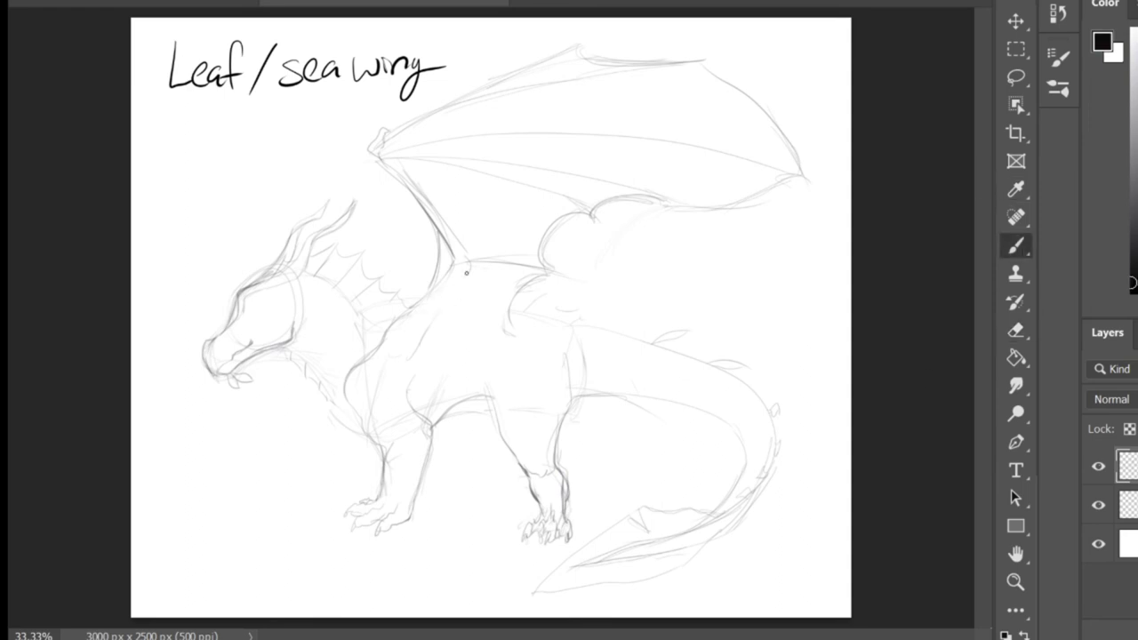
Sketch the dragon's eye and nostril, then erase the rough construction lines around the cheek, forehead and horn bases
{"action": "key", "text": "ctrl+plus"}
{"action": "key", "text": "ctrl+plus"}
{"action": "left_click_drag", "start_coordinate": [602, 635], "coordinate": [538, 635]}
{"action": "key", "text": "ctrl+plus"}
{"action": "left_click_drag", "start_coordinate": [202, 290], "coordinate": [201, 307]}
{"action": "left_click_drag", "start_coordinate": [109, 406], "coordinate": [103, 419]}
{"action": "left_click", "coordinate": [1021, 332]}
{"action": "left_click_drag", "start_coordinate": [365, 231], "coordinate": [363, 360]}
{"action": "left_click_drag", "start_coordinate": [223, 183], "coordinate": [149, 307]}
{"action": "left_click_drag", "start_coordinate": [307, 173], "coordinate": [356, 191]}
Redraw the bridge of the snout and the brow, and strengthen both edges of the near horn
{"action": "left_click", "coordinate": [1017, 245]}
{"action": "left_click_drag", "start_coordinate": [89, 406], "coordinate": [167, 268]}
{"action": "left_click_drag", "start_coordinate": [188, 305], "coordinate": [222, 242]}
{"action": "left_click_drag", "start_coordinate": [983, 378], "coordinate": [984, 332]}
{"action": "left_click_drag", "start_coordinate": [503, 217], "coordinate": [345, 372]}
{"action": "left_click_drag", "start_coordinate": [506, 236], "coordinate": [373, 405]}
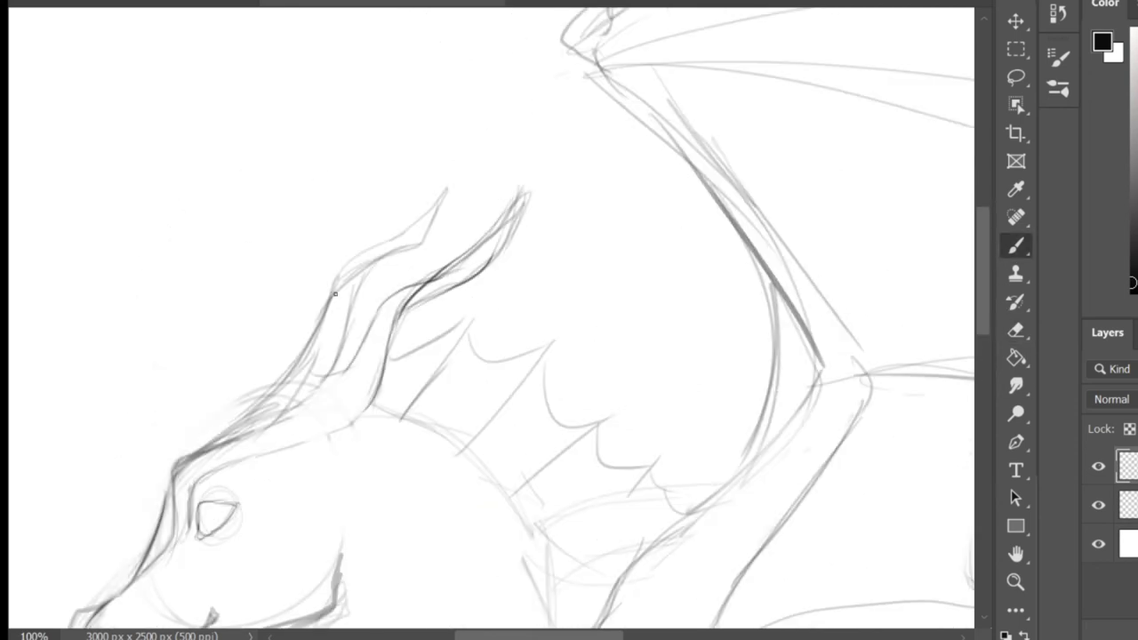
Erase the rough horn lines and redraw the near horn as a shorter, wavy shape tapering to a point
{"action": "left_click", "coordinate": [1021, 332]}
{"action": "left_click_drag", "start_coordinate": [523, 191], "coordinate": [401, 307]}
{"action": "left_click", "coordinate": [1016, 246]}
{"action": "mouse_move", "coordinate": [443, 191]}
{"action": "left_mouse_down"}
{"action": "mouse_move", "coordinate": [338, 289]}
{"action": "mouse_move", "coordinate": [422, 284]}
{"action": "left_mouse_up"}
{"action": "left_click_drag", "start_coordinate": [468, 283], "coordinate": [388, 355]}
{"action": "mouse_move", "coordinate": [414, 286]}
{"action": "left_mouse_down"}
{"action": "mouse_move", "coordinate": [465, 267]}
{"action": "mouse_move", "coordinate": [504, 230]}
{"action": "left_mouse_up"}
{"action": "left_click", "coordinate": [1013, 332]}
{"action": "left_click_drag", "start_coordinate": [480, 274], "coordinate": [426, 304]}
{"action": "left_click", "coordinate": [1017, 246]}
{"action": "mouse_move", "coordinate": [506, 228]}
{"action": "left_mouse_down"}
{"action": "mouse_move", "coordinate": [409, 288]}
{"action": "mouse_move", "coordinate": [505, 212]}
{"action": "mouse_move", "coordinate": [456, 267]}
{"action": "left_mouse_up"}
{"action": "key", "text": "e"}
{"action": "key", "text": "b"}
{"action": "left_click_drag", "start_coordinate": [454, 274], "coordinate": [486, 228]}
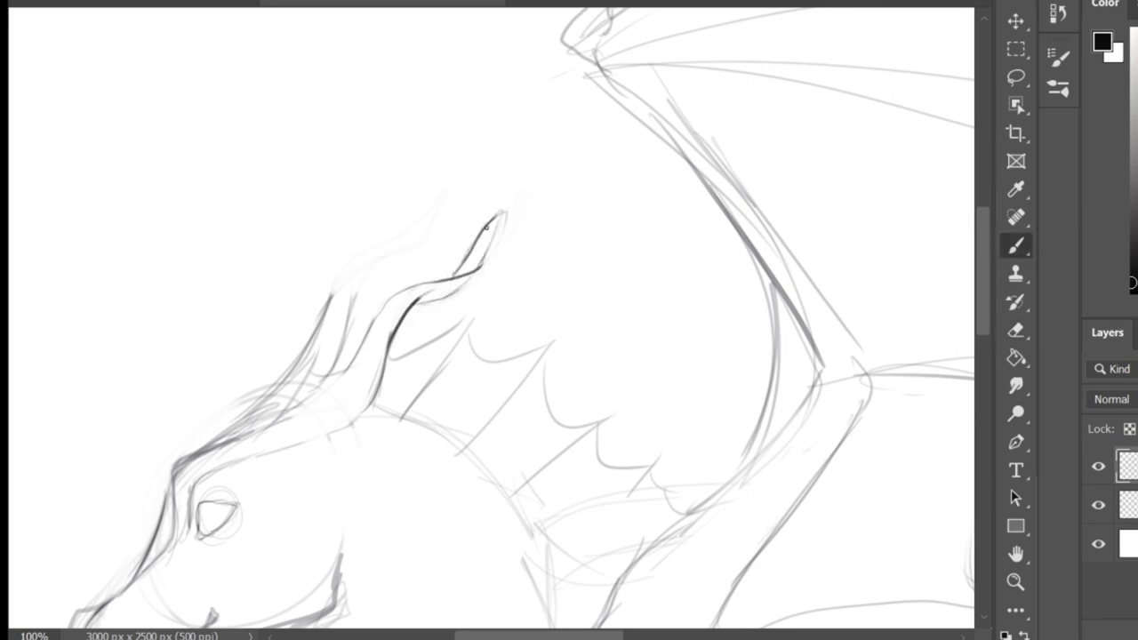
Redraw the far horn with a wavy tip, then erase and redraw the near horn's outline from base to tip
{"action": "left_click_drag", "start_coordinate": [404, 241], "coordinate": [398, 235]}
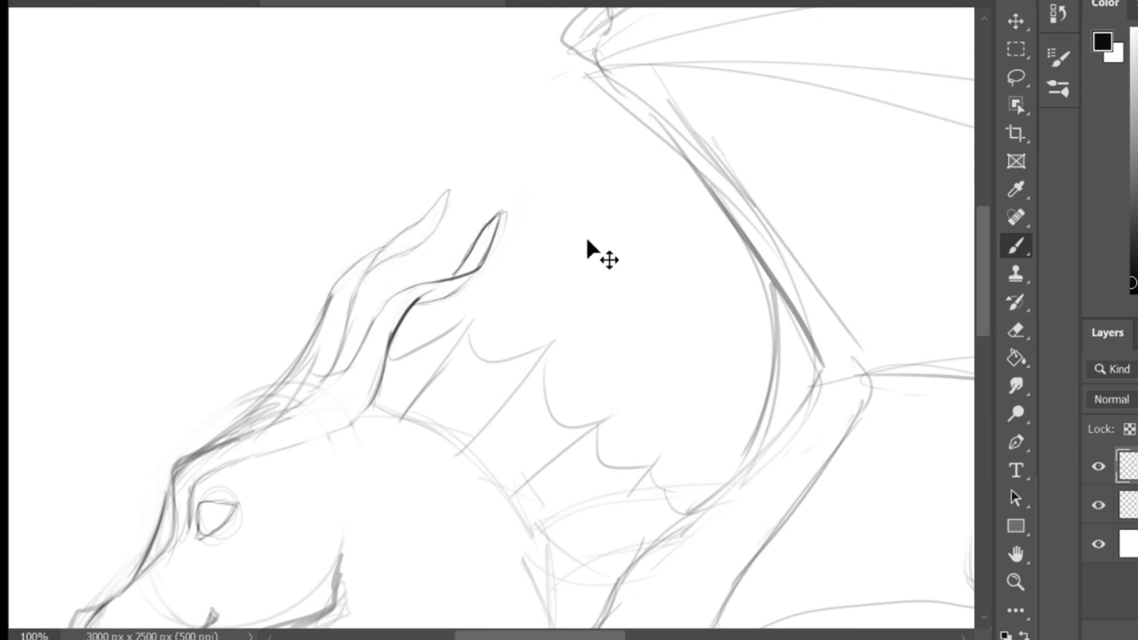
{"action": "key", "text": "ctrl+minus"}
{"action": "left_click", "coordinate": [1017, 330]}
{"action": "left_click_drag", "start_coordinate": [488, 195], "coordinate": [449, 283]}
{"action": "left_click", "coordinate": [1017, 245]}
{"action": "key", "text": "ctrl+plus"}
{"action": "left_click_drag", "start_coordinate": [298, 407], "coordinate": [381, 311]}
{"action": "left_click_drag", "start_coordinate": [367, 409], "coordinate": [468, 281]}
{"action": "left_click_drag", "start_coordinate": [381, 314], "coordinate": [467, 274]}
{"action": "left_click_drag", "start_coordinate": [443, 280], "coordinate": [499, 215]}
Darken the base of the far horn and clean up the forehead line running down to the brow
{"action": "left_click_drag", "start_coordinate": [366, 265], "coordinate": [330, 370]}
{"action": "mouse_move", "coordinate": [316, 352]}
{"action": "left_mouse_down"}
{"action": "mouse_move", "coordinate": [282, 422]}
{"action": "mouse_move", "coordinate": [251, 391]}
{"action": "mouse_move", "coordinate": [212, 444]}
{"action": "left_mouse_up"}
{"action": "key", "text": "e"}
{"action": "key", "text": "b"}
{"action": "left_click_drag", "start_coordinate": [323, 391], "coordinate": [240, 437]}
Sketch the ear behind the near horn, erase stray lines around the head and neck, and redraw the back of the neck
{"action": "mouse_move", "coordinate": [370, 407]}
{"action": "left_mouse_down"}
{"action": "mouse_move", "coordinate": [250, 460]}
{"action": "mouse_move", "coordinate": [428, 459]}
{"action": "left_mouse_up"}
{"action": "key", "text": "ctrl+z"}
{"action": "left_click_drag", "start_coordinate": [332, 480], "coordinate": [427, 459]}
{"action": "key", "text": "ctrl+z"}
{"action": "key", "text": "ctrl+z"}
{"action": "key", "text": "ctrl+minus"}
{"action": "left_click", "coordinate": [1017, 330]}
{"action": "left_click_drag", "start_coordinate": [272, 510], "coordinate": [358, 524]}
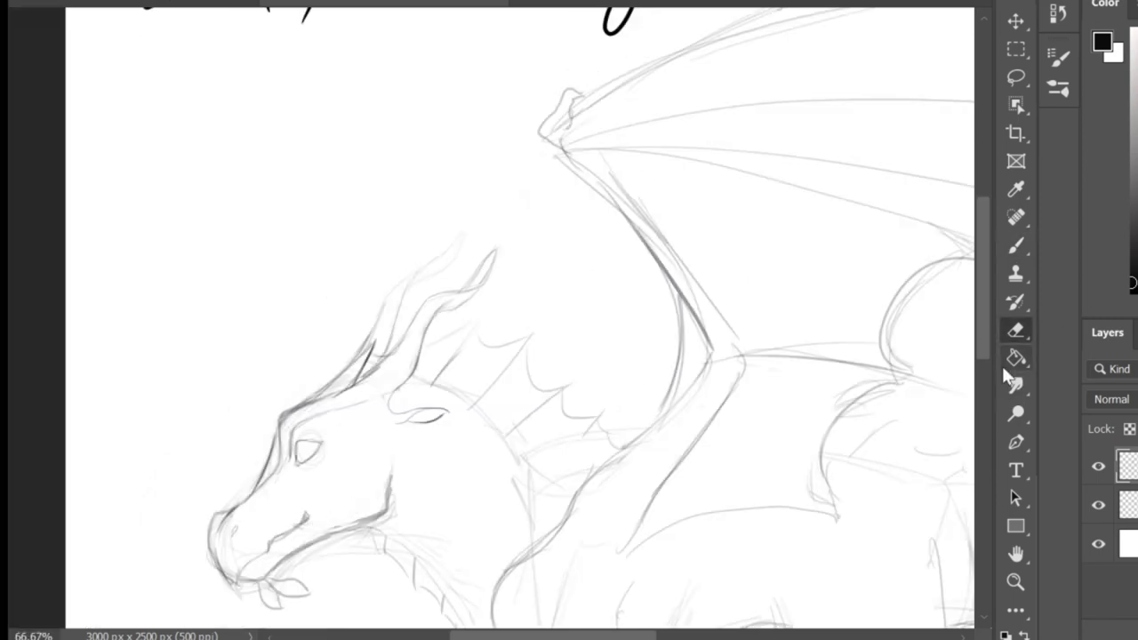
{"action": "key", "text": "b"}
{"action": "key", "text": "e"}
{"action": "key", "text": "ctrl+minus"}
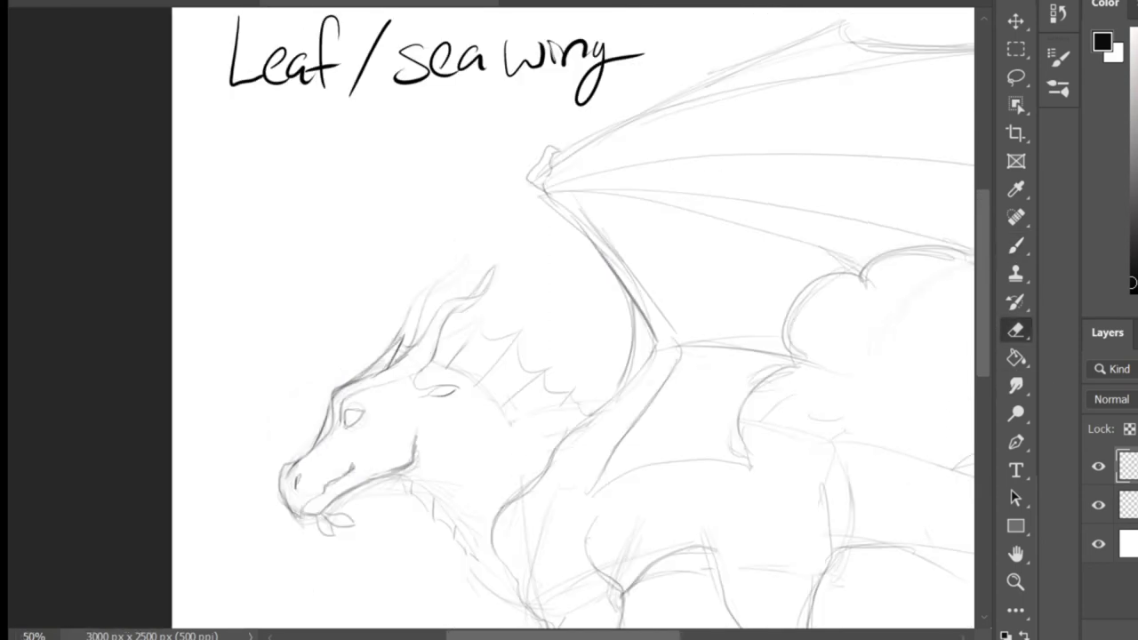
{"action": "key", "text": "b"}
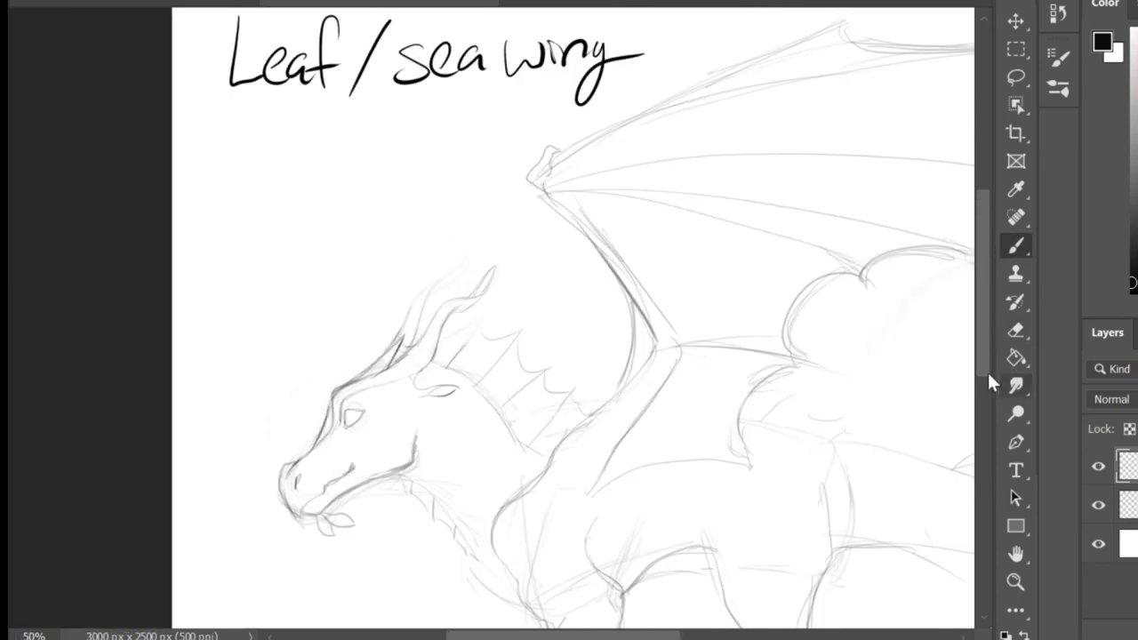
Erase the construction lines over the shoulder and chest, and redraw the curve above the front leg
{"action": "left_click_drag", "start_coordinate": [988, 373], "coordinate": [987, 433]}
{"action": "key", "text": "e"}
{"action": "left_click_drag", "start_coordinate": [540, 322], "coordinate": [535, 386]}
{"action": "left_click_drag", "start_coordinate": [565, 416], "coordinate": [552, 459]}
{"action": "key", "text": "b"}
{"action": "left_click_drag", "start_coordinate": [587, 334], "coordinate": [600, 372]}
{"action": "key", "text": "ctrl+plus"}
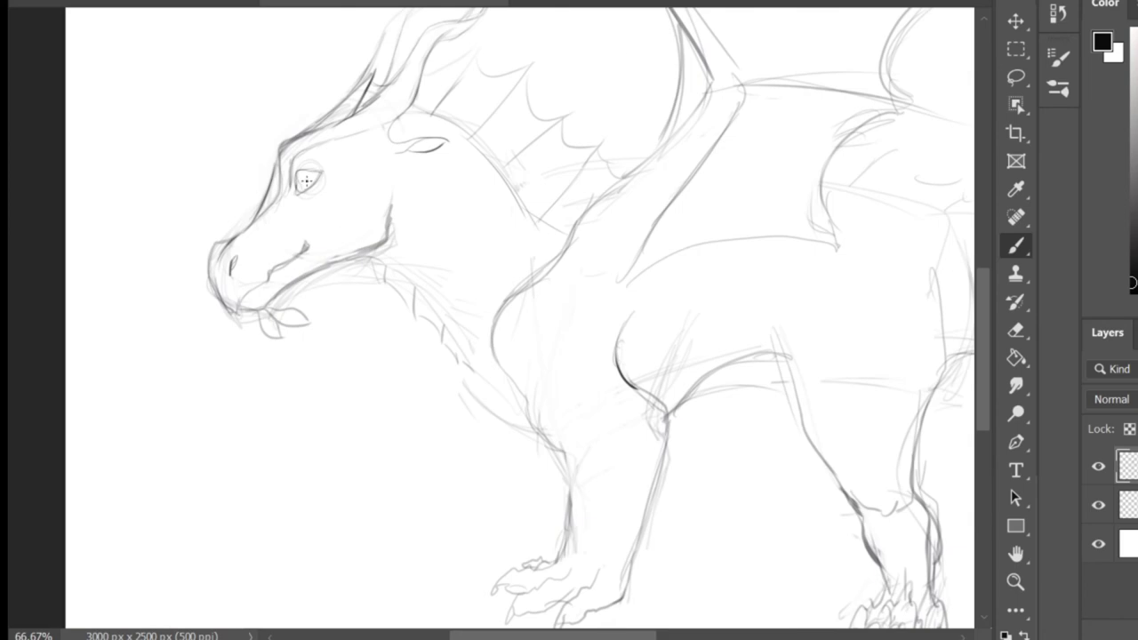
Redraw the front and back contours of the hind leg from the hip down to the hock
{"action": "key", "text": "ctrl+minus"}
{"action": "scroll", "coordinate": [539, 394], "scroll_direction": "right", "scroll_amount": 5}
{"action": "key", "text": "e"}
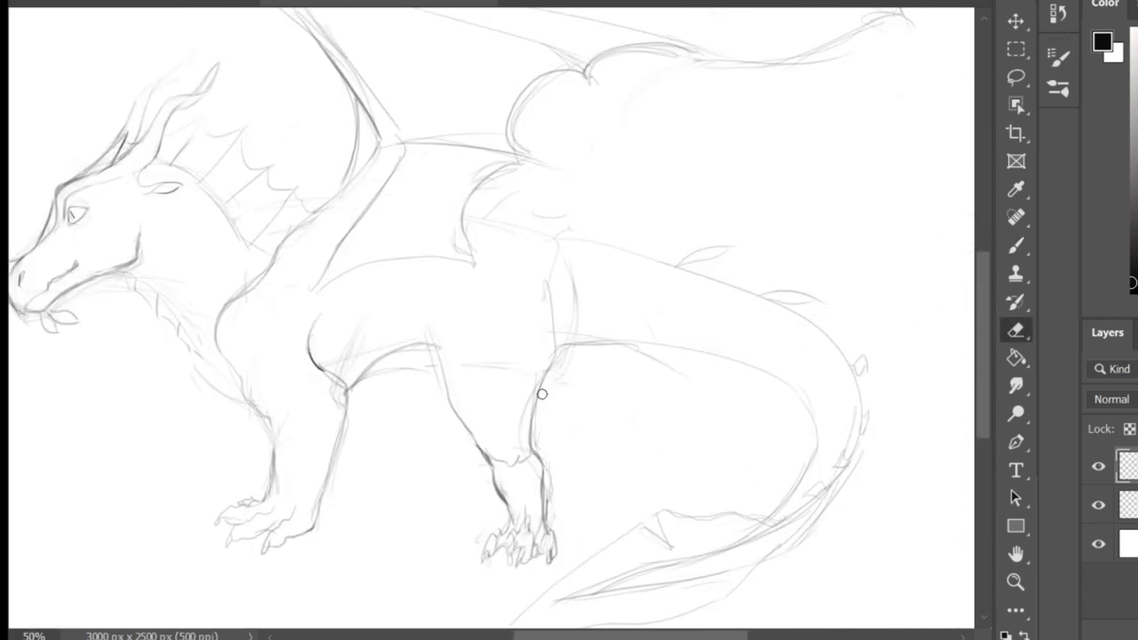
{"action": "key", "text": "ctrl+minus"}
{"action": "key", "text": "b"}
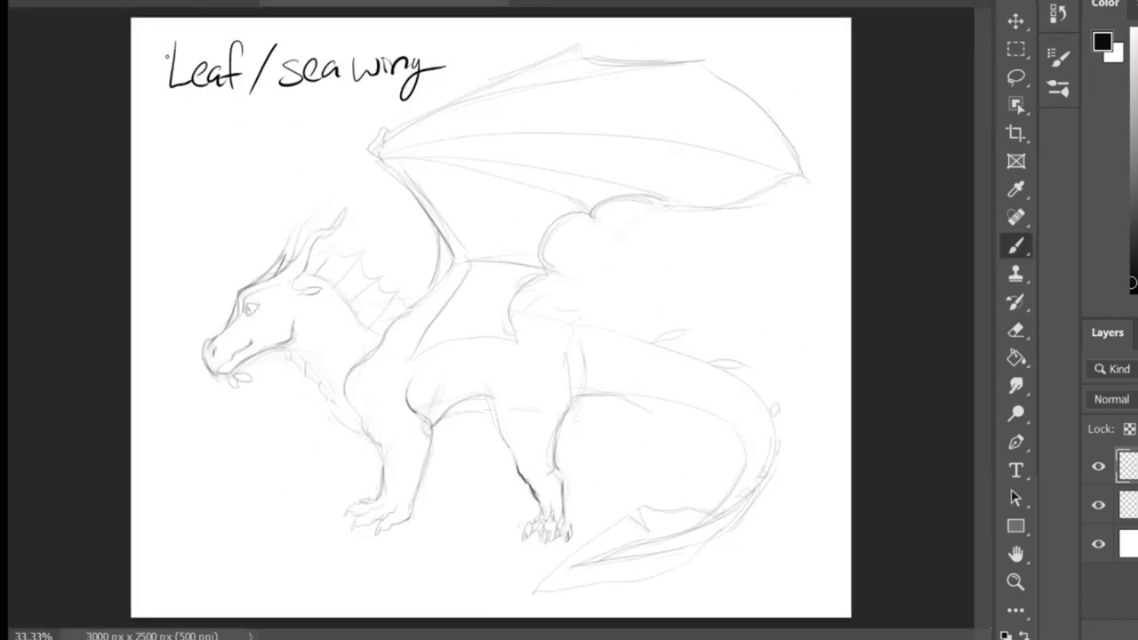
{"action": "left_click_drag", "start_coordinate": [496, 410], "coordinate": [513, 466]}
{"action": "left_click_drag", "start_coordinate": [574, 363], "coordinate": [557, 472]}
Lasso the head with its horns and rotate it so that the snout points more forward
{"action": "left_click", "coordinate": [1017, 78]}
{"action": "mouse_move", "coordinate": [318, 274]}
{"action": "left_mouse_down"}
{"action": "mouse_move", "coordinate": [295, 345]}
{"action": "mouse_move", "coordinate": [326, 279]}
{"action": "left_mouse_up"}
{"action": "key", "text": "ctrl+t"}
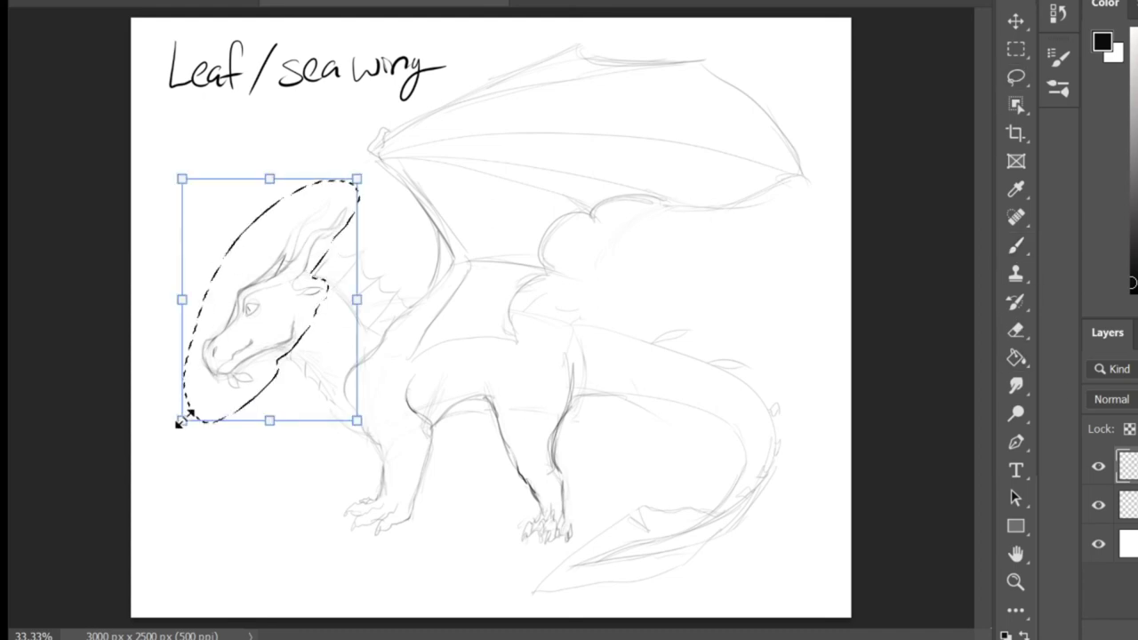
{"action": "left_click_drag", "start_coordinate": [182, 420], "coordinate": [196, 402]}
{"action": "left_click_drag", "start_coordinate": [183, 418], "coordinate": [151, 387]}
{"action": "key", "text": "Return"}
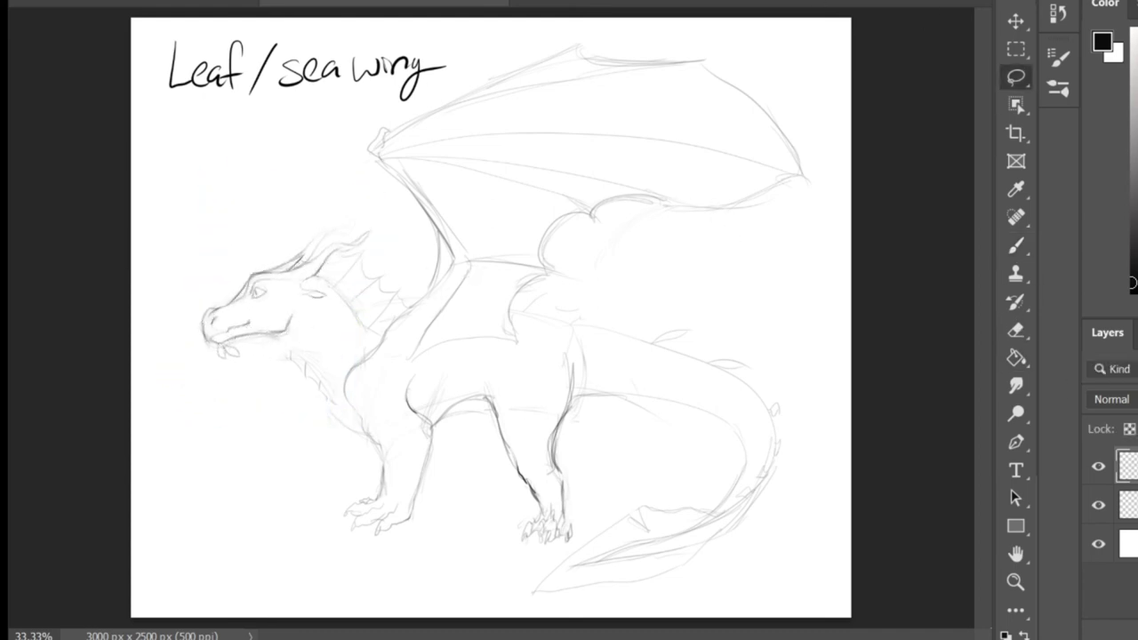
Erase the rough chest and foot lines, add plates down the chest, and redraw the legs and hind claws
{"action": "key", "text": "b"}
{"action": "left_click", "coordinate": [1017, 330]}
{"action": "mouse_move", "coordinate": [353, 408]}
{"action": "left_mouse_down"}
{"action": "mouse_move", "coordinate": [383, 462]}
{"action": "mouse_move", "coordinate": [426, 452]}
{"action": "left_mouse_up"}
{"action": "left_click", "coordinate": [1016, 247]}
{"action": "left_click", "coordinate": [1017, 330]}
{"action": "left_click", "coordinate": [1019, 245]}
{"action": "left_click", "coordinate": [1018, 334]}
{"action": "left_click_drag", "start_coordinate": [541, 547], "coordinate": [564, 535]}
{"action": "key", "text": "ctrl+plus"}
{"action": "left_click_drag", "start_coordinate": [984, 304], "coordinate": [984, 367]}
{"action": "key", "text": "b"}
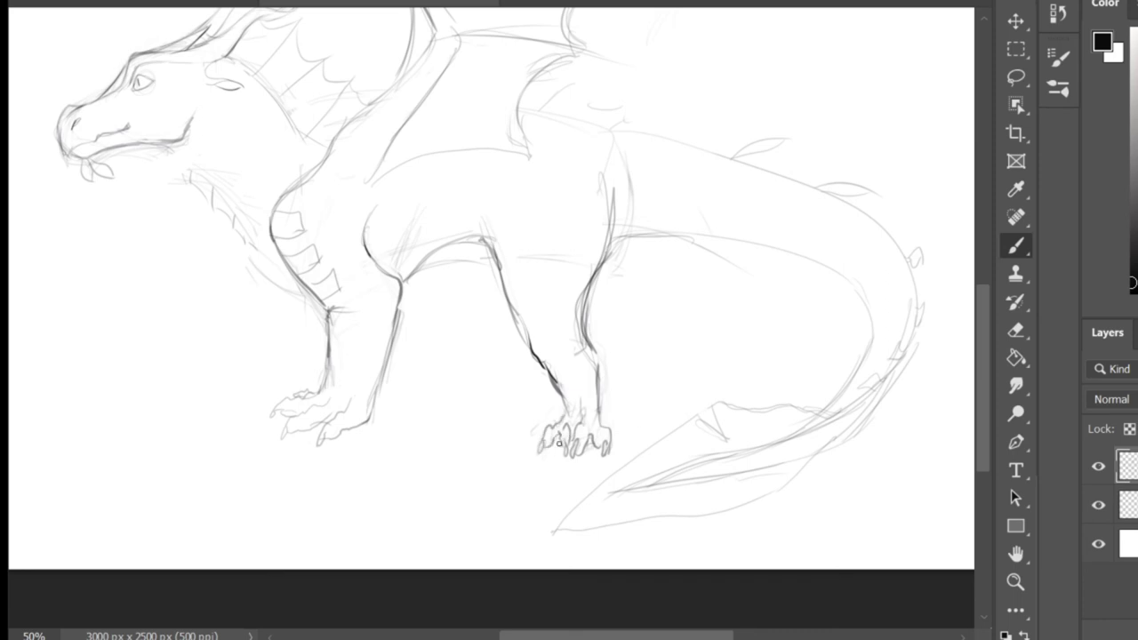
Erase the heavy lines on the lower hind leg and redraw its front and back contours more cleanly
{"action": "left_click", "coordinate": [1017, 330]}
{"action": "left_click_drag", "start_coordinate": [526, 329], "coordinate": [555, 388]}
{"action": "left_click", "coordinate": [1017, 246]}
{"action": "left_click_drag", "start_coordinate": [504, 290], "coordinate": [565, 410]}
{"action": "left_click_drag", "start_coordinate": [592, 345], "coordinate": [598, 423]}
{"action": "left_click", "coordinate": [1016, 330]}
{"action": "left_click", "coordinate": [1017, 246]}
{"action": "mouse_move", "coordinate": [613, 189]}
{"action": "left_mouse_down"}
{"action": "mouse_move", "coordinate": [582, 343]}
{"action": "mouse_move", "coordinate": [584, 318]}
{"action": "left_mouse_up"}
{"action": "key", "text": "ctrl+z"}
{"action": "key", "text": "ctrl+minus"}
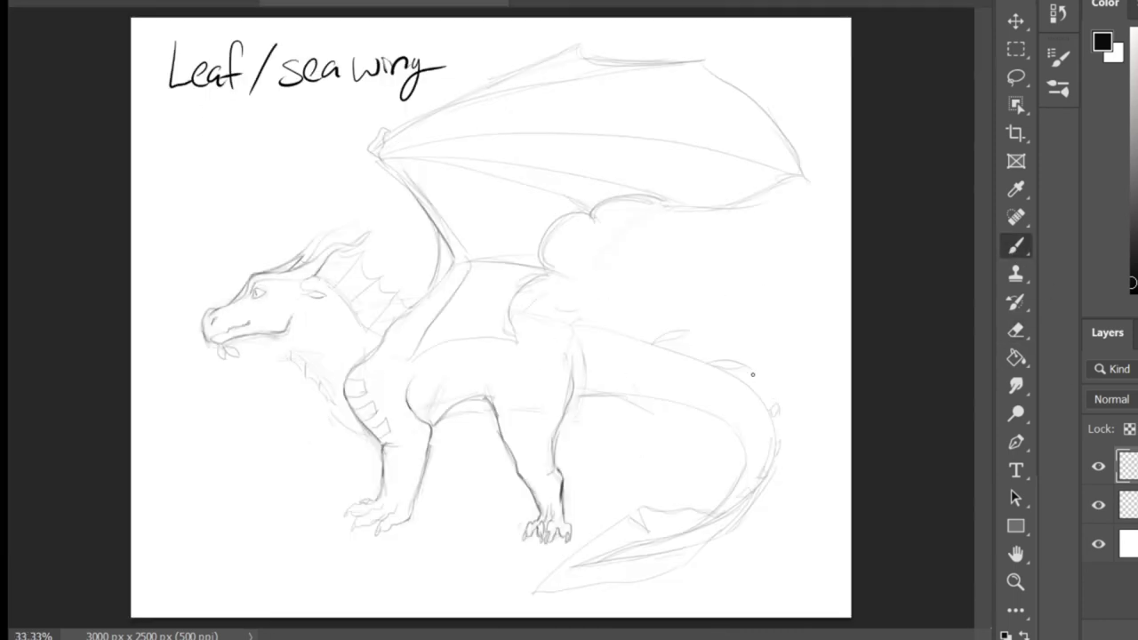
Clean up the tail's edge and redraw the small leaves along its outer curve
{"action": "key", "text": "e"}
{"action": "key", "text": "b"}
{"action": "key", "text": "ctrl+z"}
{"action": "mouse_move", "coordinate": [786, 463]}
{"action": "left_mouse_down"}
{"action": "mouse_move", "coordinate": [780, 446]}
{"action": "mouse_move", "coordinate": [768, 471]}
{"action": "left_mouse_up"}
Paint the lower legs blue and the wing membrane yellow-green, blending sampled tones towards the wing joint and body
{"action": "mouse_move", "coordinate": [422, 449]}
{"action": "left_mouse_down"}
{"action": "mouse_move", "coordinate": [437, 419]}
{"action": "mouse_move", "coordinate": [442, 457]}
{"action": "mouse_move", "coordinate": [501, 406]}
{"action": "mouse_move", "coordinate": [507, 448]}
{"action": "mouse_move", "coordinate": [545, 415]}
{"action": "left_mouse_up"}
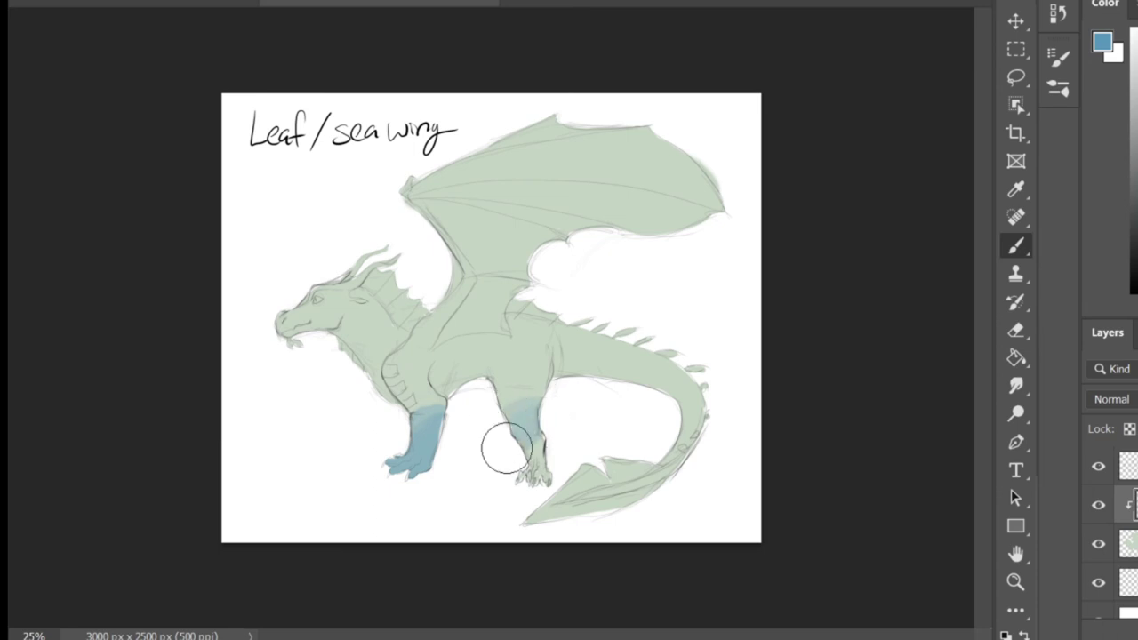
{"action": "mouse_move", "coordinate": [702, 177]}
{"action": "left_mouse_down"}
{"action": "mouse_move", "coordinate": [432, 186]}
{"action": "mouse_move", "coordinate": [477, 262]}
{"action": "mouse_move", "coordinate": [472, 311]}
{"action": "mouse_move", "coordinate": [488, 354]}
{"action": "mouse_move", "coordinate": [508, 261]}
{"action": "mouse_move", "coordinate": [439, 188]}
{"action": "mouse_move", "coordinate": [473, 250]}
{"action": "left_mouse_up"}
{"action": "left_click", "coordinate": [457, 325], "text": "alt"}
{"action": "left_click", "coordinate": [548, 190], "text": "alt"}
{"action": "mouse_move", "coordinate": [549, 191]}
{"action": "left_mouse_down"}
{"action": "mouse_move", "coordinate": [506, 214]}
{"action": "mouse_move", "coordinate": [512, 161]}
{"action": "left_mouse_up"}
{"action": "left_click", "coordinate": [542, 360], "text": "alt"}
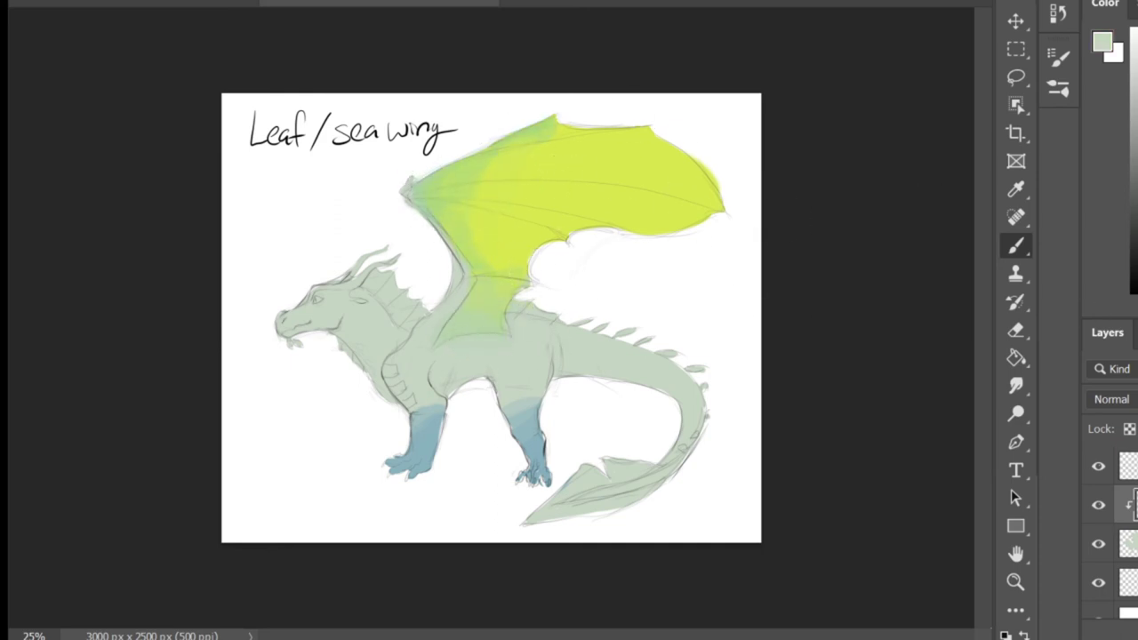
Sample the wing's yellow-green and paint the leaf-shaped tail fin with a smaller brush
{"action": "key", "text": "e"}
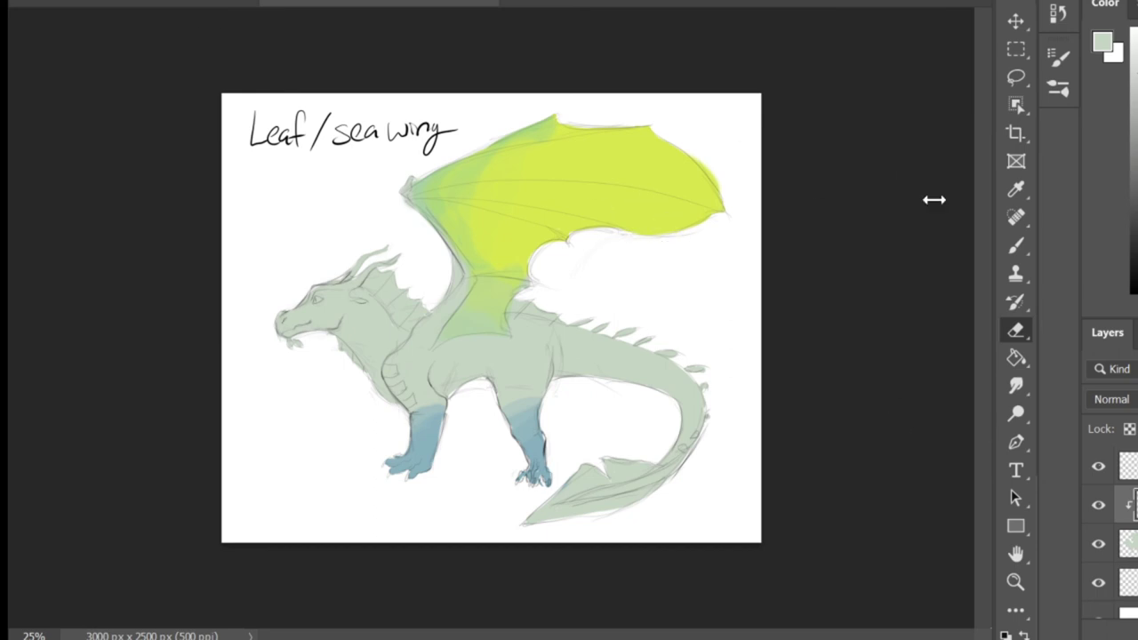
{"action": "key", "text": "b"}
{"action": "left_click", "coordinate": [682, 199], "text": "alt"}
{"action": "key", "text": "["}
{"action": "key", "text": "["}
{"action": "key", "text": "["}
{"action": "key", "text": "["}
{"action": "key", "text": "["}
{"action": "key", "text": "["}
{"action": "key", "text": "["}
{"action": "key", "text": "["}
{"action": "left_click_drag", "start_coordinate": [594, 478], "coordinate": [623, 464]}
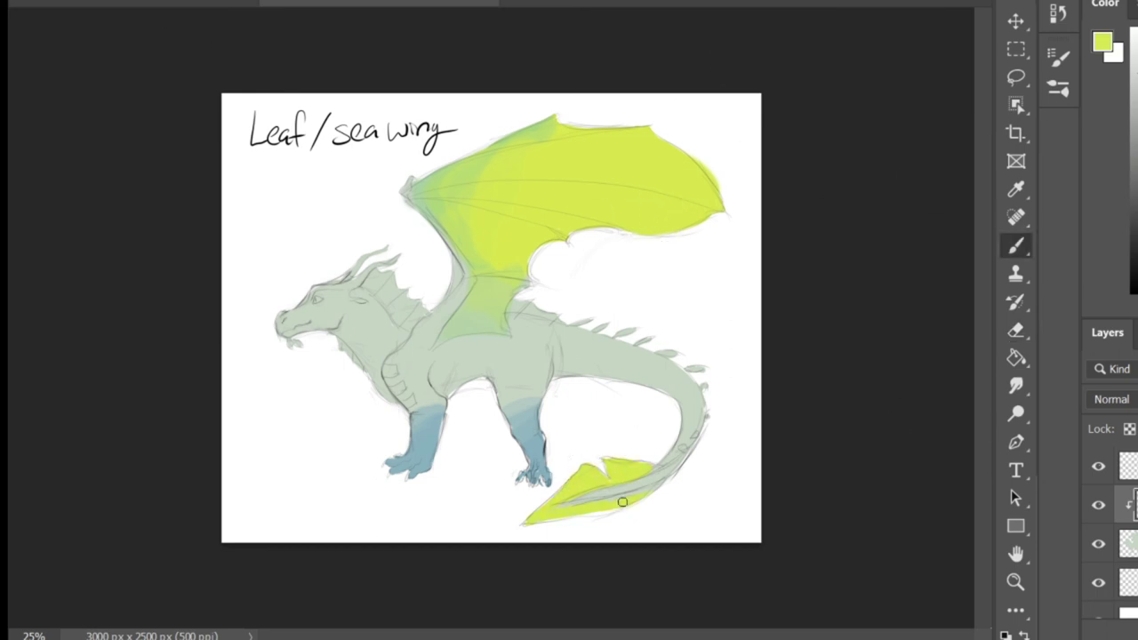
Fill the dragon's body on the base colour layer with lavender
{"action": "left_click", "coordinate": [1130, 544]}
{"action": "left_click", "coordinate": [1137, 98]}
{"action": "left_click", "coordinate": [1137, 80]}
{"action": "mouse_move", "coordinate": [293, 322]}
{"action": "left_mouse_down"}
{"action": "mouse_move", "coordinate": [381, 355]}
{"action": "mouse_move", "coordinate": [419, 406]}
{"action": "left_mouse_up"}
{"action": "key", "text": "ctrl+z"}
{"action": "left_click", "coordinate": [1137, 72]}
{"action": "key", "text": "ctrl+z"}
{"action": "left_click", "coordinate": [1017, 358]}
{"action": "left_click", "coordinate": [578, 351]}
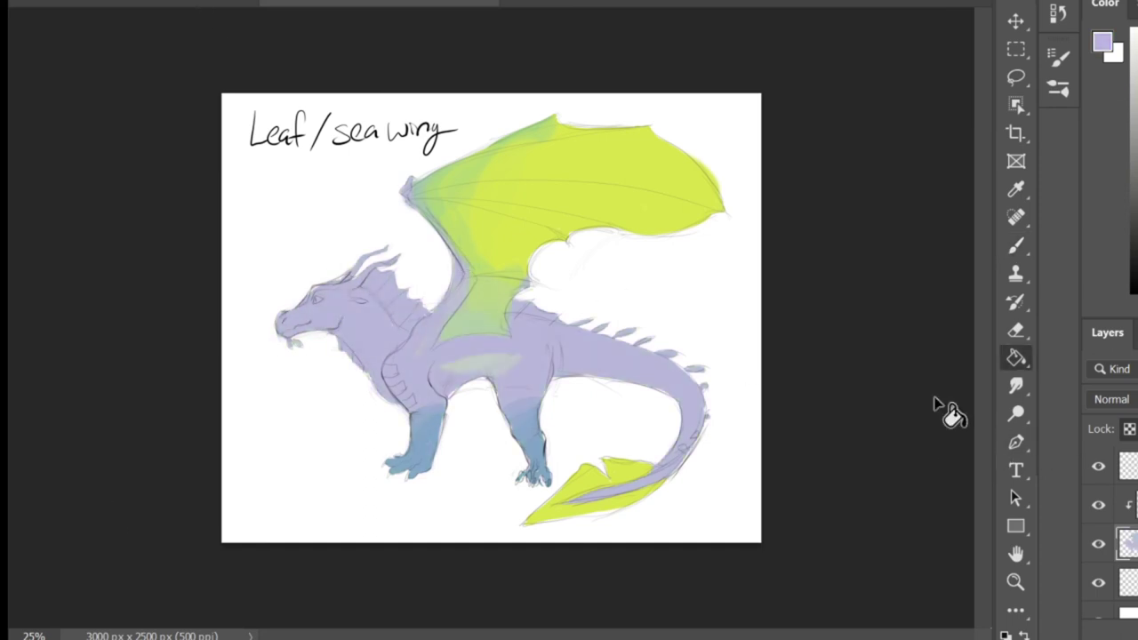
Erase the leftover green patch on the belly from the clipped layer and the stray base colour below the chin
{"action": "left_click", "coordinate": [1016, 246]}
{"action": "left_click", "coordinate": [1130, 505]}
{"action": "left_click", "coordinate": [1016, 330]}
{"action": "left_click_drag", "start_coordinate": [517, 361], "coordinate": [445, 366]}
{"action": "left_click", "coordinate": [1129, 543]}
{"action": "left_click", "coordinate": [302, 351]}
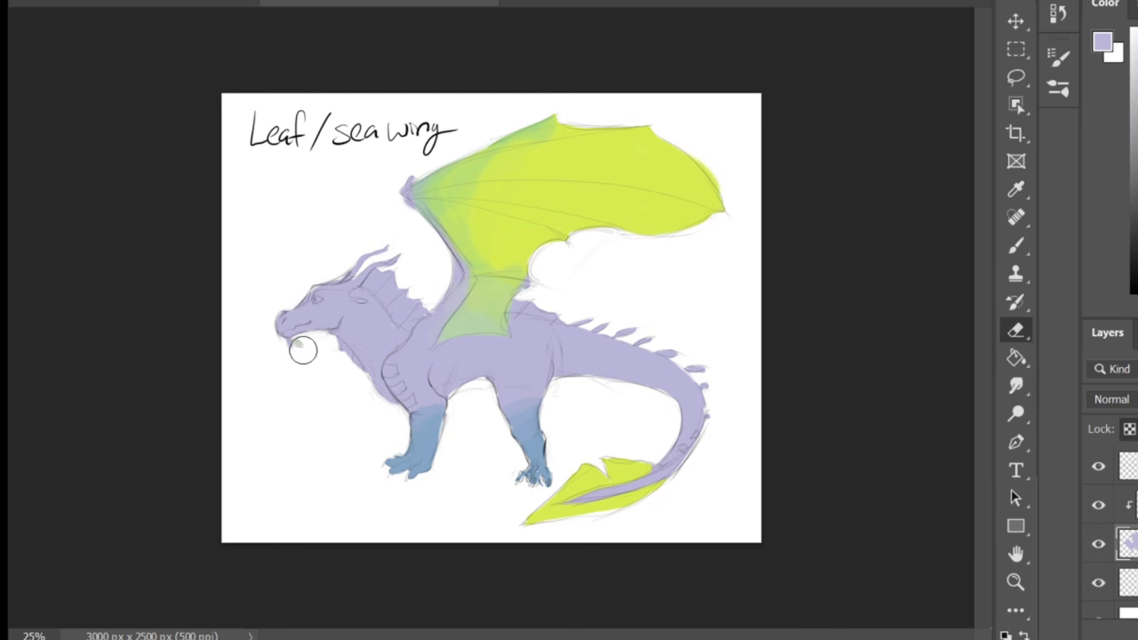
Paint the neck frill and the throat spines golden yellow on the base colour layer
{"action": "left_click", "coordinate": [1016, 246]}
{"action": "left_click", "coordinate": [1137, 89]}
{"action": "mouse_move", "coordinate": [401, 293]}
{"action": "left_mouse_down"}
{"action": "mouse_move", "coordinate": [391, 308]}
{"action": "mouse_move", "coordinate": [370, 278]}
{"action": "mouse_move", "coordinate": [391, 291]}
{"action": "left_mouse_up"}
{"action": "left_click_drag", "start_coordinate": [341, 343], "coordinate": [361, 367]}
{"action": "left_click", "coordinate": [1137, 60]}
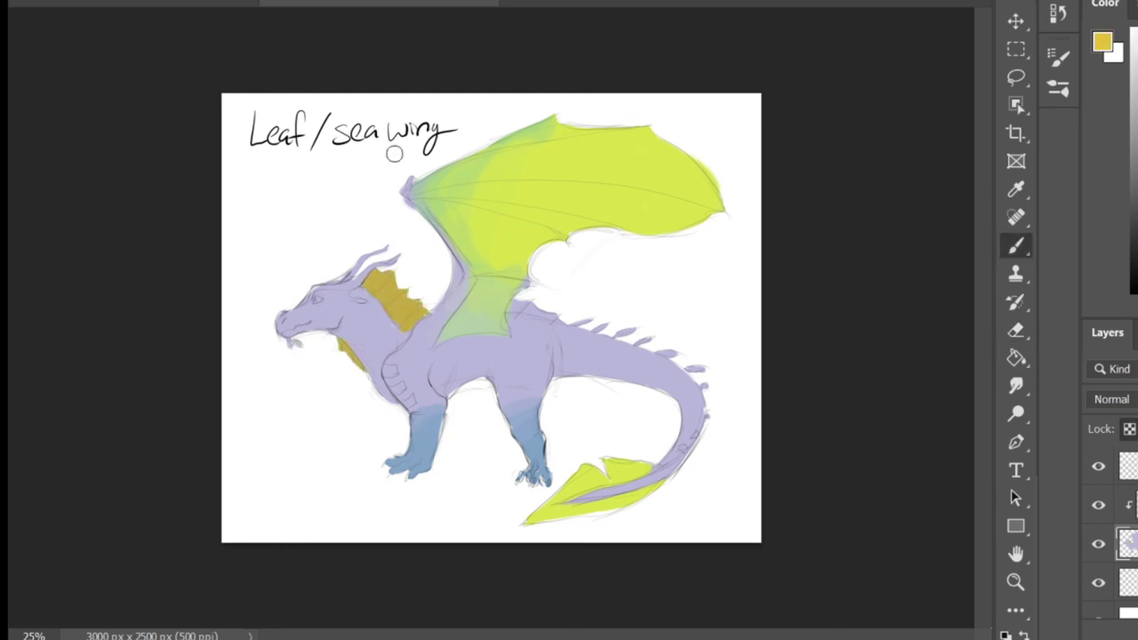
Paint the wing's outer part golden yellow on the clipped layer and blend it into the yellow-green with sampled tones
{"action": "left_click", "coordinate": [1128, 504]}
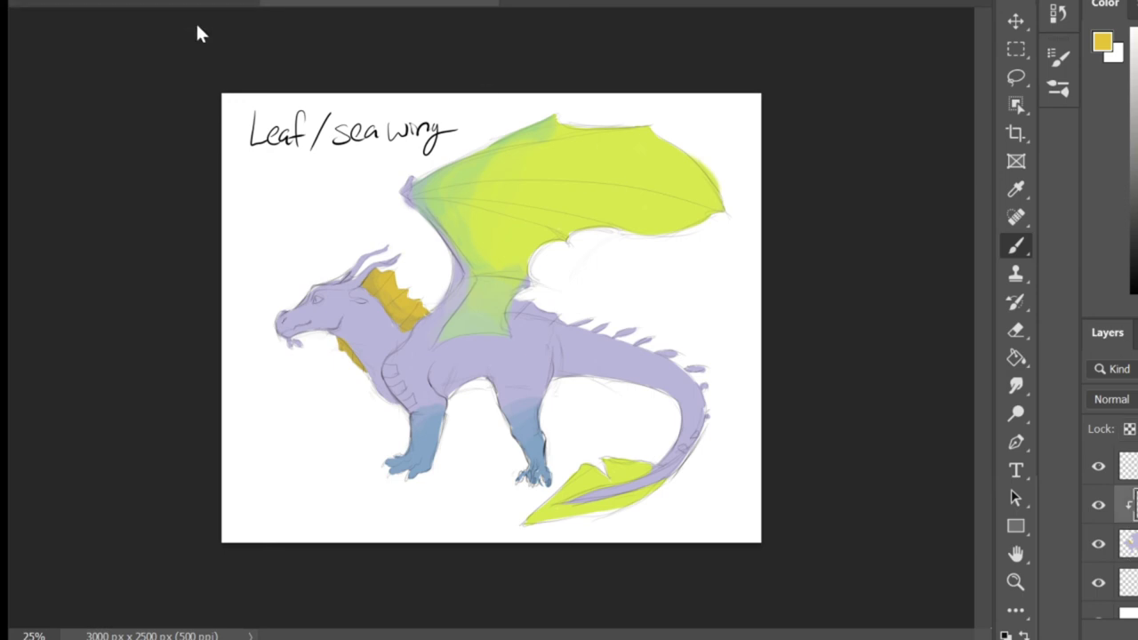
{"action": "mouse_move", "coordinate": [631, 234]}
{"action": "left_mouse_down"}
{"action": "mouse_move", "coordinate": [670, 122]}
{"action": "mouse_move", "coordinate": [744, 221]}
{"action": "left_mouse_up"}
{"action": "left_click", "coordinate": [580, 155], "text": "alt"}
{"action": "left_click_drag", "start_coordinate": [534, 250], "coordinate": [536, 156]}
{"action": "left_click", "coordinate": [601, 167], "text": "alt"}
{"action": "left_click_drag", "start_coordinate": [522, 238], "coordinate": [629, 147]}
{"action": "left_click", "coordinate": [629, 153], "text": "alt"}
Repaint the tail fin in bright yellow and add the same yellow to the wing's outer tip
{"action": "left_click_drag", "start_coordinate": [645, 461], "coordinate": [542, 514]}
{"action": "key", "text": "ctrl+z"}
{"action": "left_click", "coordinate": [1130, 428]}
{"action": "left_click_drag", "start_coordinate": [631, 488], "coordinate": [673, 499]}
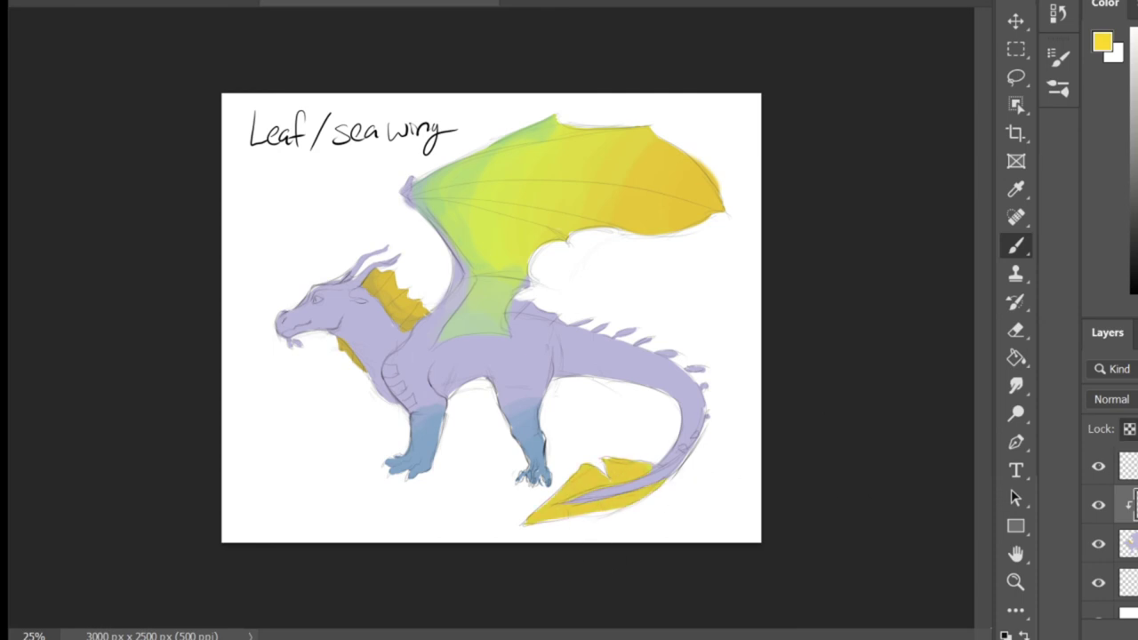
{"action": "left_click_drag", "start_coordinate": [598, 473], "coordinate": [665, 496]}
{"action": "mouse_move", "coordinate": [712, 222]}
{"action": "left_mouse_down"}
{"action": "mouse_move", "coordinate": [676, 183]}
{"action": "mouse_move", "coordinate": [707, 272]}
{"action": "left_mouse_up"}
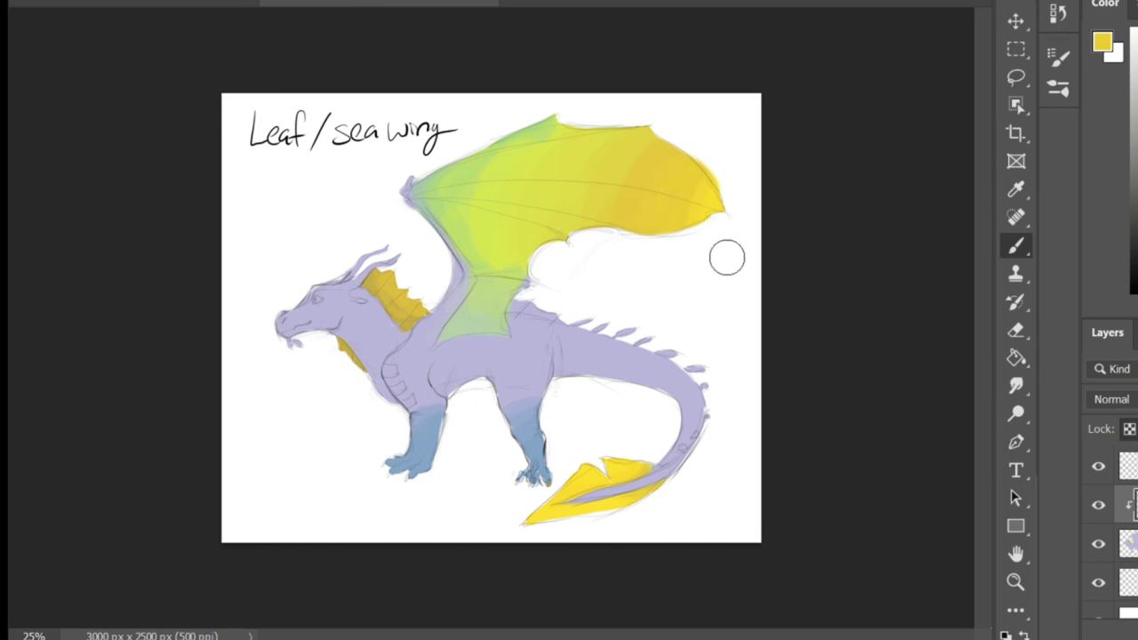
Repaint the neck frill, throat spines and the spines along the back and tail in pale mint on a new clipped layer
{"action": "left_click", "coordinate": [1129, 544]}
{"action": "left_click", "coordinate": [370, 333], "text": "alt"}
{"action": "mouse_move", "coordinate": [382, 284]}
{"action": "left_mouse_down"}
{"action": "mouse_move", "coordinate": [405, 344]}
{"action": "mouse_move", "coordinate": [417, 308]}
{"action": "left_mouse_up"}
{"action": "left_click", "coordinate": [1137, 628]}
{"action": "left_click", "coordinate": [1135, 98]}
{"action": "left_click", "coordinate": [1136, 45]}
{"action": "left_click_drag", "start_coordinate": [340, 346], "coordinate": [356, 359]}
{"action": "left_click_drag", "start_coordinate": [415, 310], "coordinate": [379, 286]}
{"action": "left_click_drag", "start_coordinate": [519, 305], "coordinate": [561, 307]}
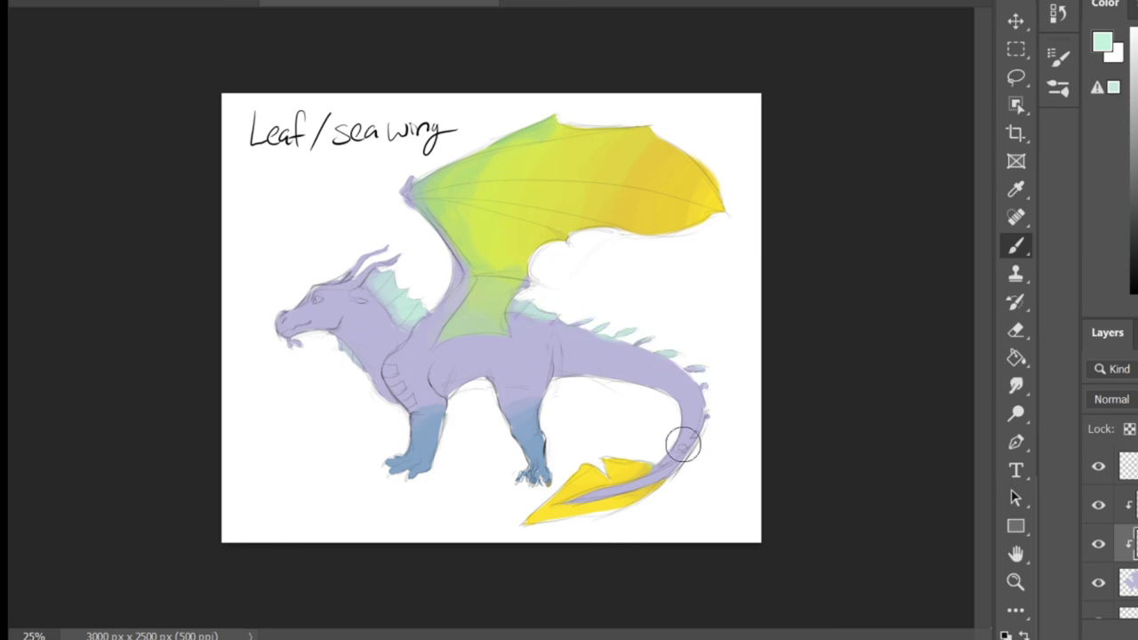
{"action": "key", "text": "e"}
{"action": "key", "text": "b"}
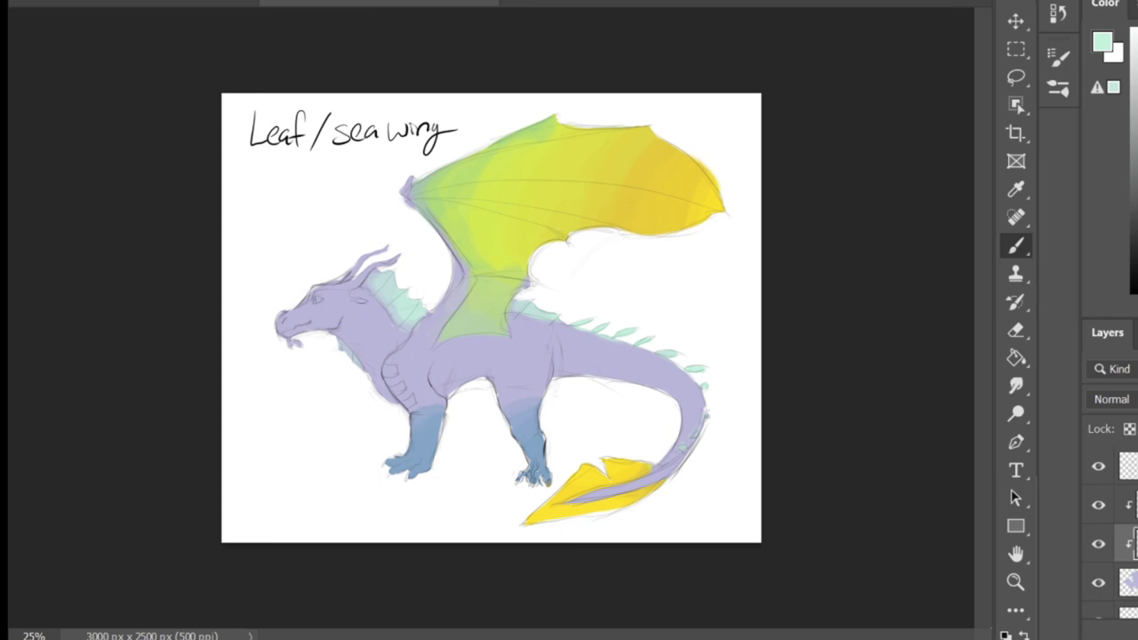
Shade the back spines and the neck frill with a darker mint green
{"action": "left_click", "coordinate": [1136, 53]}
{"action": "left_click_drag", "start_coordinate": [522, 305], "coordinate": [543, 302]}
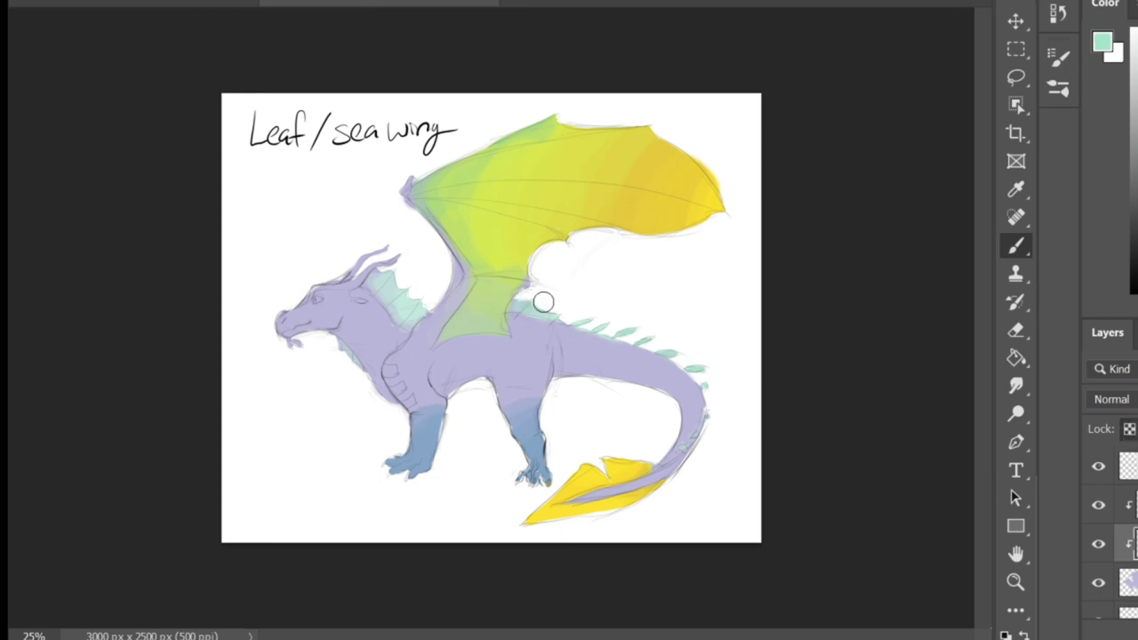
{"action": "left_click_drag", "start_coordinate": [415, 312], "coordinate": [378, 284]}
{"action": "key", "text": "e"}
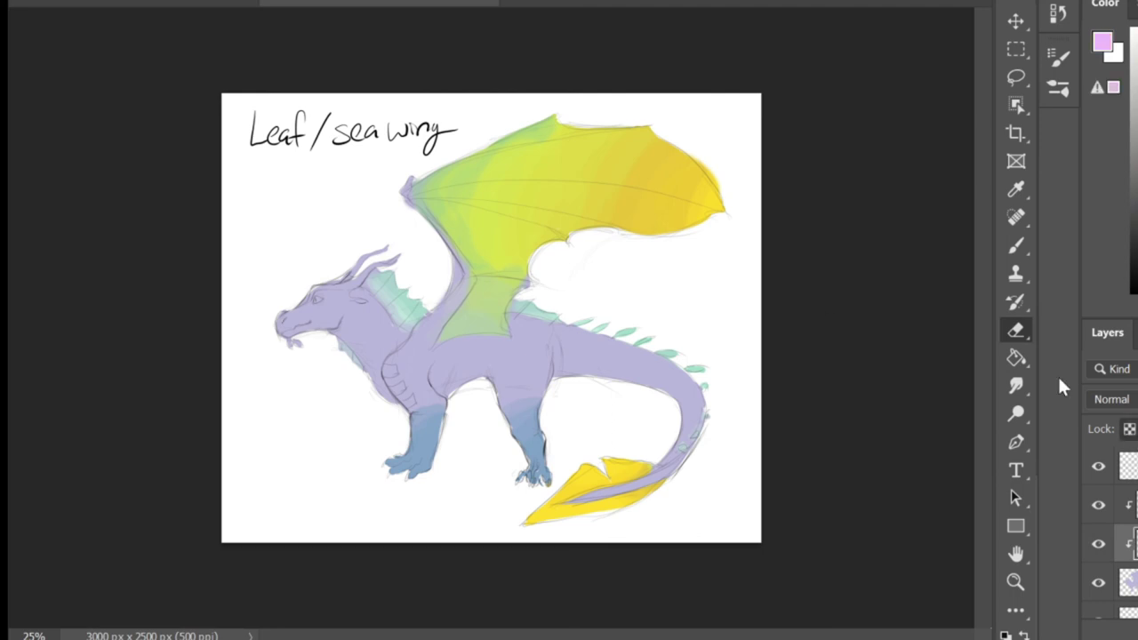
On a new clipped layer, paint the horns, brow and snout pink with a darker purple face stripe, and colour the eye blue
{"action": "key", "text": "b"}
{"action": "key", "text": "ctrl+plus"}
{"action": "left_click", "coordinate": [1128, 582]}
{"action": "key", "text": "ctrl+shift+n"}
{"action": "left_click_drag", "start_coordinate": [241, 295], "coordinate": [366, 235]}
{"action": "left_click_drag", "start_coordinate": [297, 265], "coordinate": [353, 223]}
{"action": "left_click", "coordinate": [1136, 93]}
{"action": "mouse_move", "coordinate": [221, 355]}
{"action": "left_mouse_down"}
{"action": "mouse_move", "coordinate": [235, 353]}
{"action": "mouse_move", "coordinate": [255, 285]}
{"action": "left_mouse_up"}
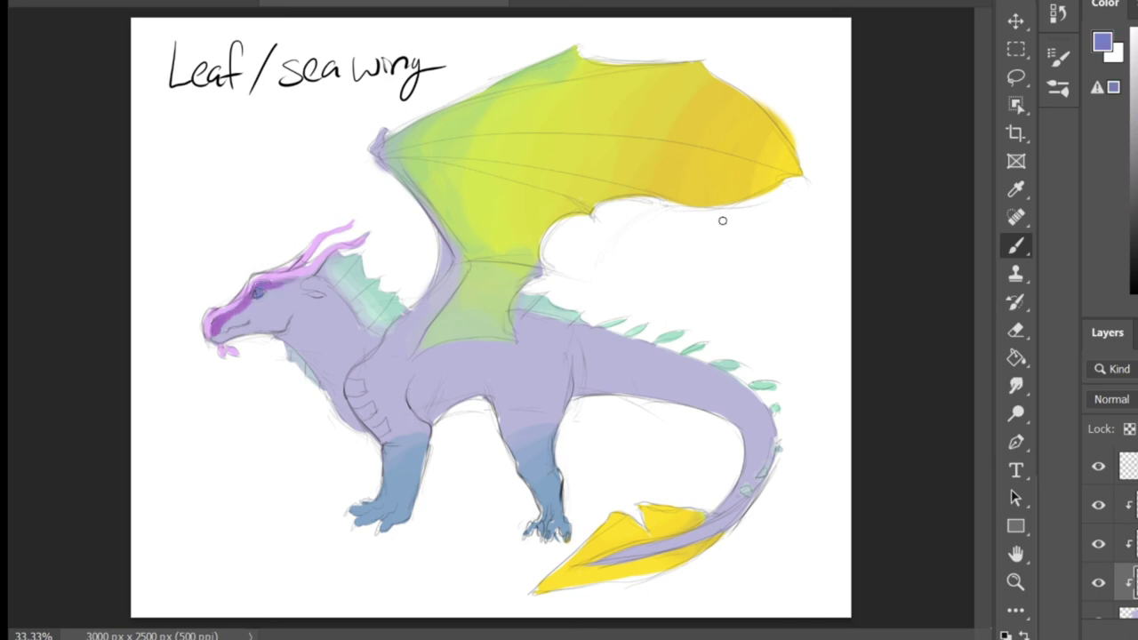
Tint the neck, tail and upper legs a warmer purple with a large brush, and deepen the wing joint with blue-violet
{"action": "left_click", "coordinate": [1127, 614]}
{"action": "left_click", "coordinate": [1137, 65]}
{"action": "left_click_drag", "start_coordinate": [330, 348], "coordinate": [275, 307]}
{"action": "key", "text": "bracketright"}
{"action": "key", "text": "bracketright"}
{"action": "key", "text": "bracketright"}
{"action": "key", "text": "bracketright"}
{"action": "key", "text": "bracketright"}
{"action": "left_click_drag", "start_coordinate": [732, 383], "coordinate": [650, 548]}
{"action": "left_click_drag", "start_coordinate": [534, 444], "coordinate": [550, 492]}
{"action": "mouse_move", "coordinate": [402, 440]}
{"action": "left_mouse_down"}
{"action": "mouse_move", "coordinate": [425, 510]}
{"action": "mouse_move", "coordinate": [417, 422]}
{"action": "left_mouse_up"}
{"action": "left_click_drag", "start_coordinate": [375, 156], "coordinate": [384, 144]}
{"action": "left_click_drag", "start_coordinate": [544, 419], "coordinate": [590, 418]}
Paint light yellow bars down the chest and start a bar on the thigh, undoing the stray marks
{"action": "left_click", "coordinate": [1137, 68]}
{"action": "left_click_drag", "start_coordinate": [359, 408], "coordinate": [369, 415]}
{"action": "left_click_drag", "start_coordinate": [374, 423], "coordinate": [386, 433]}
{"action": "mouse_move", "coordinate": [513, 396]}
{"action": "left_mouse_down"}
{"action": "mouse_move", "coordinate": [540, 394]}
{"action": "mouse_move", "coordinate": [512, 421]}
{"action": "mouse_move", "coordinate": [515, 398]}
{"action": "mouse_move", "coordinate": [541, 387]}
{"action": "mouse_move", "coordinate": [516, 402]}
{"action": "mouse_move", "coordinate": [512, 383]}
{"action": "left_mouse_up"}
{"action": "left_click", "coordinate": [1019, 336]}
{"action": "key", "text": "ctrl+z"}
{"action": "key", "text": "b"}
{"action": "key", "text": "ctrl+z"}
Finish two light yellow bars on the thigh, cleaning up their edges with sampled body purple
{"action": "left_click", "coordinate": [555, 347], "text": "alt"}
{"action": "left_click", "coordinate": [372, 415], "text": "alt"}
{"action": "left_click", "coordinate": [548, 399], "text": "alt"}
{"action": "left_click", "coordinate": [525, 394], "text": "alt"}
{"action": "left_click_drag", "start_coordinate": [505, 372], "coordinate": [531, 367]}
{"action": "left_click", "coordinate": [544, 369], "text": "alt"}
{"action": "mouse_move", "coordinate": [535, 361]}
{"action": "left_mouse_down"}
{"action": "mouse_move", "coordinate": [504, 381]}
{"action": "mouse_move", "coordinate": [536, 377]}
{"action": "left_mouse_up"}
{"action": "left_click", "coordinate": [535, 394], "text": "alt"}
Paint a row of light yellow stripes along the upper side of the tail towards the fin
{"action": "mouse_move", "coordinate": [638, 343]}
{"action": "left_mouse_down"}
{"action": "mouse_move", "coordinate": [632, 357]}
{"action": "mouse_move", "coordinate": [660, 363]}
{"action": "left_mouse_up"}
{"action": "left_click_drag", "start_coordinate": [696, 361], "coordinate": [689, 373]}
{"action": "left_click_drag", "start_coordinate": [734, 379], "coordinate": [724, 384]}
{"action": "left_click_drag", "start_coordinate": [758, 401], "coordinate": [768, 438]}
{"action": "left_click_drag", "start_coordinate": [762, 454], "coordinate": [764, 465]}
{"action": "left_click_drag", "start_coordinate": [751, 484], "coordinate": [759, 483]}
{"action": "left_click_drag", "start_coordinate": [735, 505], "coordinate": [731, 516]}
{"action": "key", "text": "ctrl+z"}
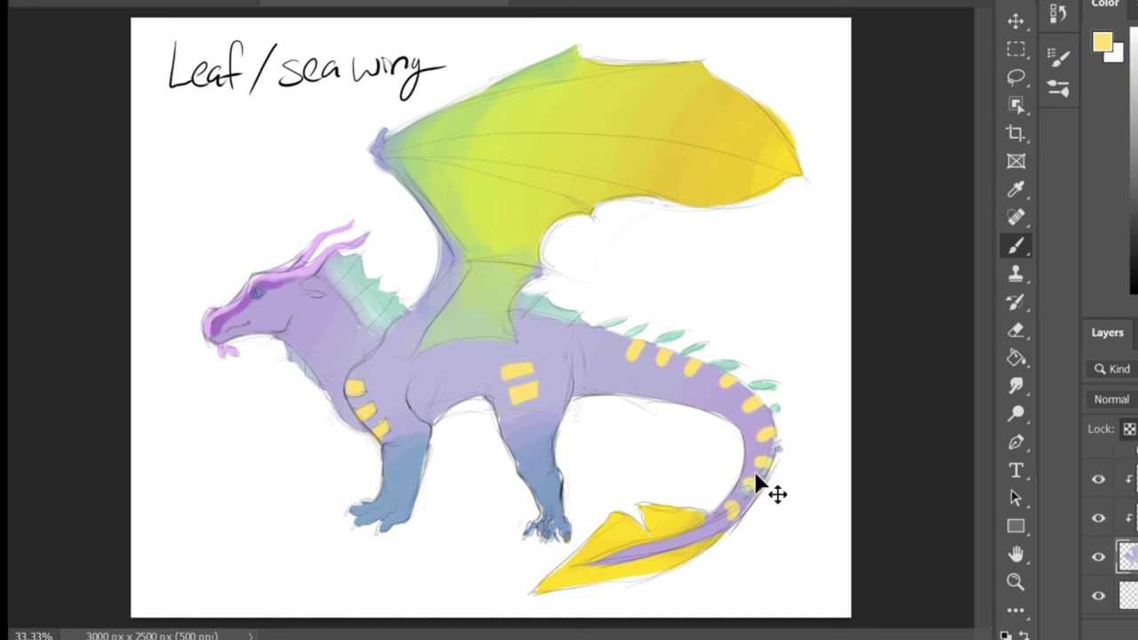
Add small yellow dots beneath the tail stripes and one more stripe at the base of the tail
{"action": "left_click", "coordinate": [625, 374]}
{"action": "left_click", "coordinate": [654, 378]}
{"action": "left_click", "coordinate": [683, 386]}
{"action": "left_click", "coordinate": [714, 396]}
{"action": "left_click", "coordinate": [739, 414]}
{"action": "left_click", "coordinate": [750, 439]}
{"action": "left_click", "coordinate": [748, 462]}
{"action": "left_click_drag", "start_coordinate": [614, 335], "coordinate": [608, 348]}
{"action": "left_click", "coordinate": [605, 369]}
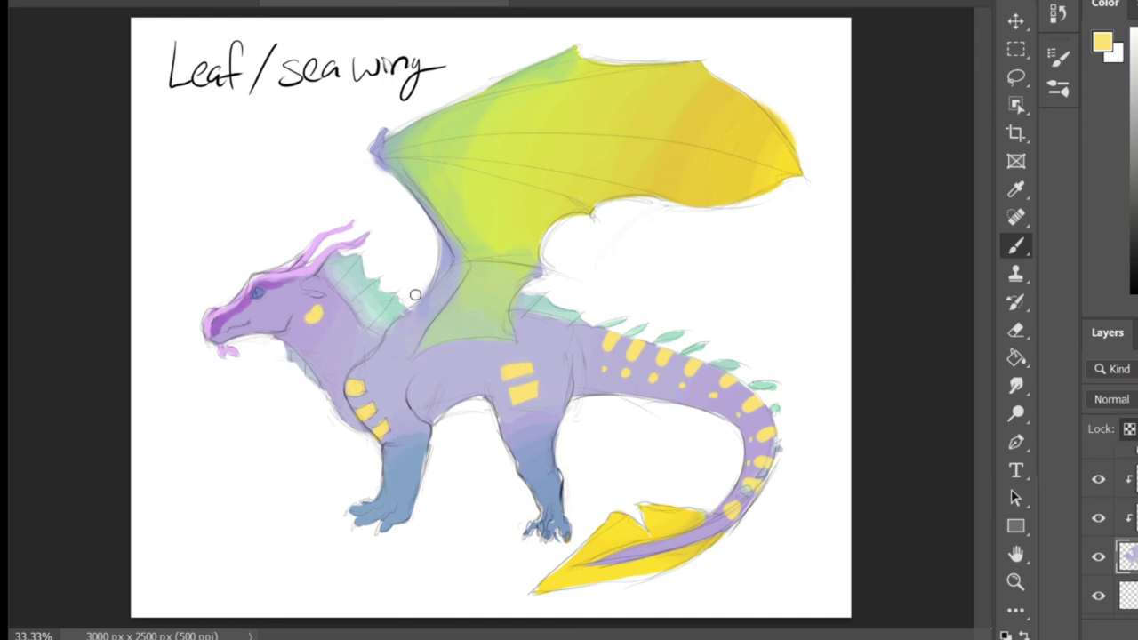
Paint yellow bars down the side of the neck and three small dots on the cheek behind the eye
{"action": "mouse_move", "coordinate": [317, 308]}
{"action": "left_mouse_down"}
{"action": "mouse_move", "coordinate": [327, 336]}
{"action": "mouse_move", "coordinate": [335, 323]}
{"action": "left_mouse_up"}
{"action": "mouse_move", "coordinate": [343, 330]}
{"action": "left_mouse_down"}
{"action": "mouse_move", "coordinate": [332, 353]}
{"action": "mouse_move", "coordinate": [349, 358]}
{"action": "left_mouse_up"}
{"action": "left_click", "coordinate": [287, 291]}
{"action": "left_click", "coordinate": [279, 296]}
{"action": "left_click", "coordinate": [270, 303]}
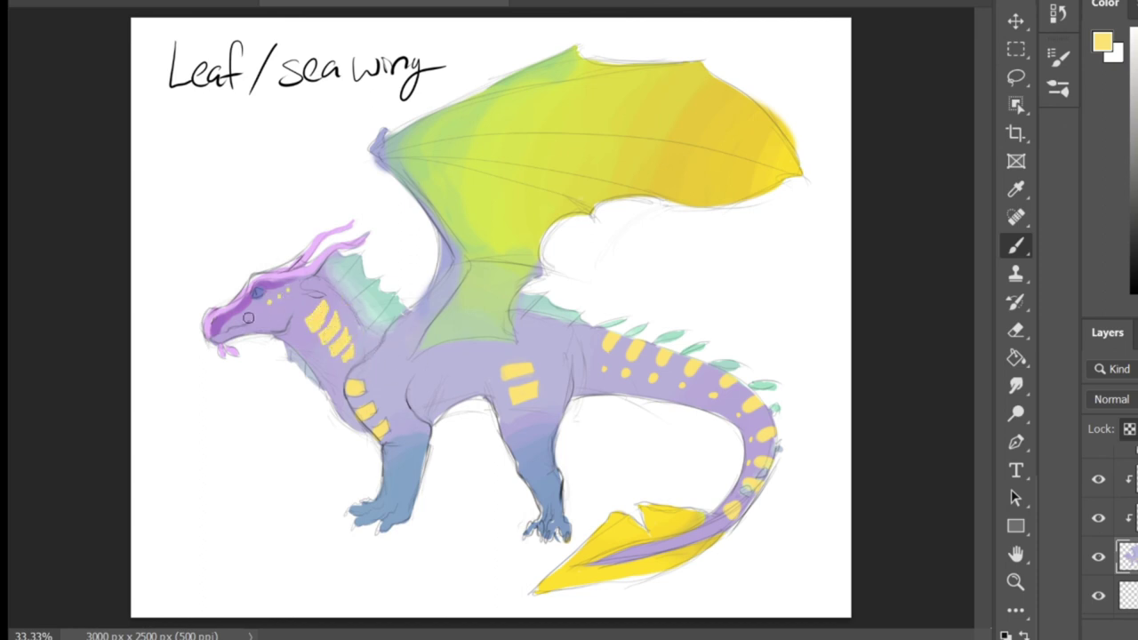
Continue the line of small yellow dots along the face from the cheek to the snout
{"action": "left_click", "coordinate": [333, 322], "text": "ctrl"}
{"action": "left_click", "coordinate": [222, 319]}
{"action": "left_click", "coordinate": [229, 317]}
{"action": "left_click", "coordinate": [240, 313]}
{"action": "left_click", "coordinate": [252, 309]}
{"action": "left_click", "coordinate": [262, 307]}
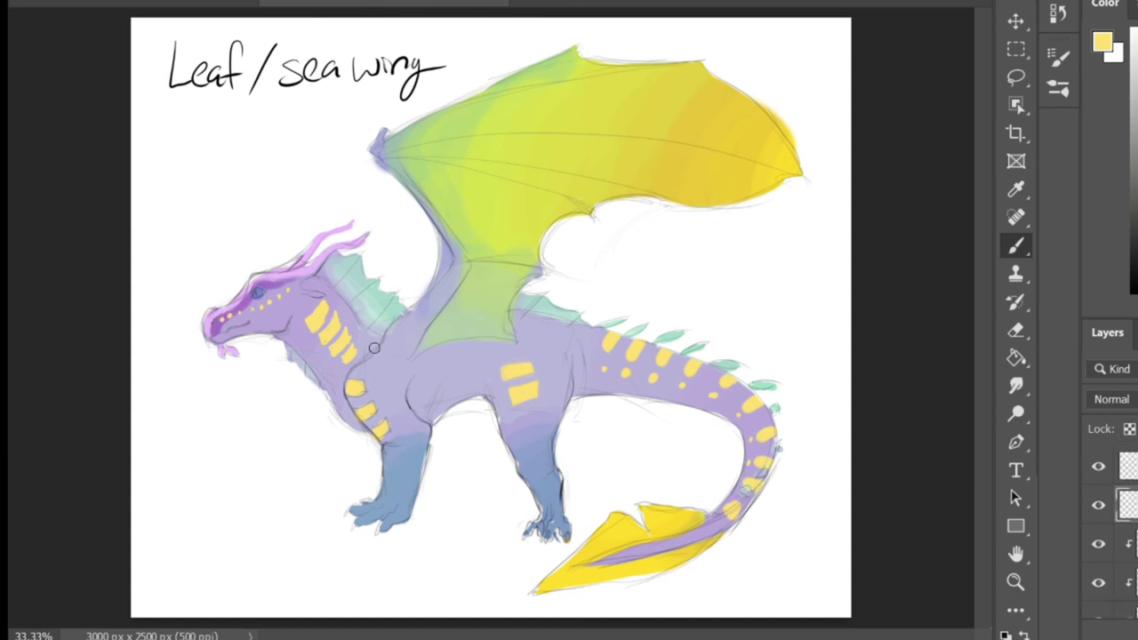
Paint yellow spots up the shoulder and wing arm, and fill the membrane strip in front of the arm with sampled green
{"action": "left_click", "coordinate": [397, 330]}
{"action": "left_click", "coordinate": [418, 316]}
{"action": "left_click", "coordinate": [435, 297]}
{"action": "left_click", "coordinate": [451, 275]}
{"action": "left_click", "coordinate": [536, 188], "text": "alt"}
{"action": "mouse_move", "coordinate": [444, 261]}
{"action": "left_mouse_down"}
{"action": "mouse_move", "coordinate": [452, 246]}
{"action": "mouse_move", "coordinate": [442, 250]}
{"action": "left_mouse_up"}
{"action": "left_click", "coordinate": [437, 272], "text": "alt"}
{"action": "left_click", "coordinate": [481, 151], "text": "alt"}
Add a row of bright yellow dots along the flank below the wing, using the tail fin's yellow
{"action": "key", "text": "ctrl+minus"}
{"action": "left_click", "coordinate": [597, 471], "text": "alt"}
{"action": "left_click", "coordinate": [445, 348]}
{"action": "left_click", "coordinate": [458, 346]}
{"action": "left_click", "coordinate": [478, 343]}
{"action": "left_click", "coordinate": [495, 341]}
{"action": "left_click", "coordinate": [507, 341]}
{"action": "left_click", "coordinate": [434, 353]}
Paint the underside of the neck, belly and tail pale lavender on the clipped layer and tidy its edges
{"action": "scroll", "coordinate": [1130, 542], "scroll_direction": "down", "scroll_amount": 3}
{"action": "left_click", "coordinate": [1131, 557]}
{"action": "left_click", "coordinate": [453, 373], "text": "alt"}
{"action": "mouse_move", "coordinate": [338, 329]}
{"action": "left_mouse_down"}
{"action": "mouse_move", "coordinate": [397, 399]}
{"action": "mouse_move", "coordinate": [486, 371]}
{"action": "left_mouse_up"}
{"action": "left_click", "coordinate": [1017, 337]}
{"action": "left_click", "coordinate": [1016, 247]}
{"action": "mouse_move", "coordinate": [484, 373]}
{"action": "left_mouse_down"}
{"action": "mouse_move", "coordinate": [443, 387]}
{"action": "mouse_move", "coordinate": [481, 376]}
{"action": "left_mouse_up"}
{"action": "left_click_drag", "start_coordinate": [557, 369], "coordinate": [637, 378]}
{"action": "left_click_drag", "start_coordinate": [468, 369], "coordinate": [486, 372]}
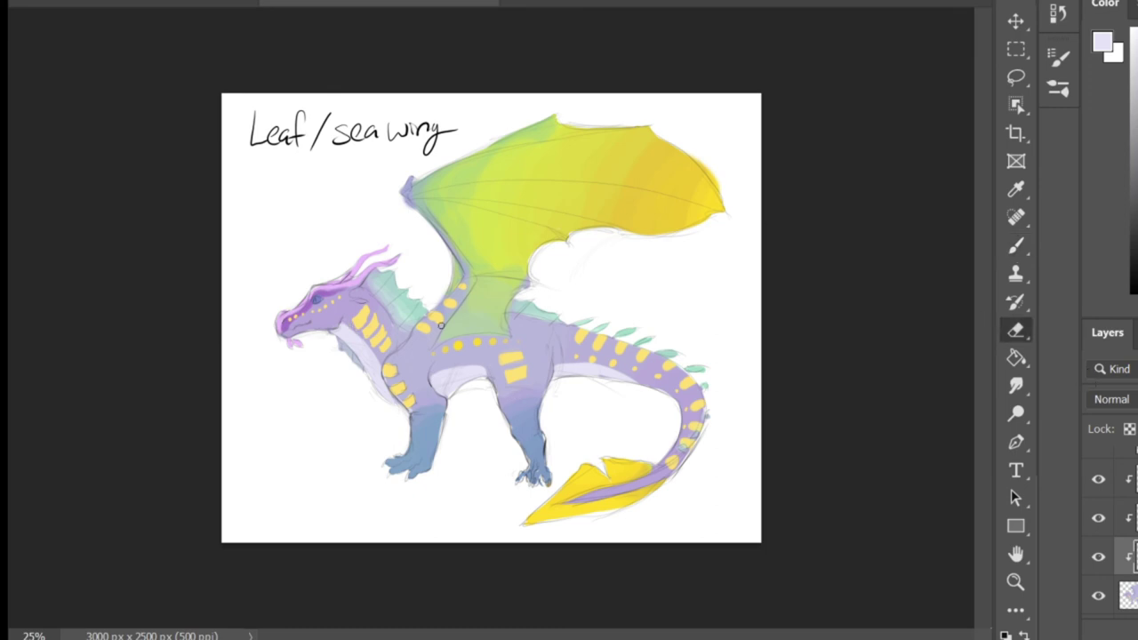
Add a third light yellow bar on the thigh below the other two and erase stray marks around the drawing
{"action": "key", "text": "ctrl+plus"}
{"action": "key", "text": "ctrl+plus"}
{"action": "key", "text": "ctrl+shift+alt+n"}
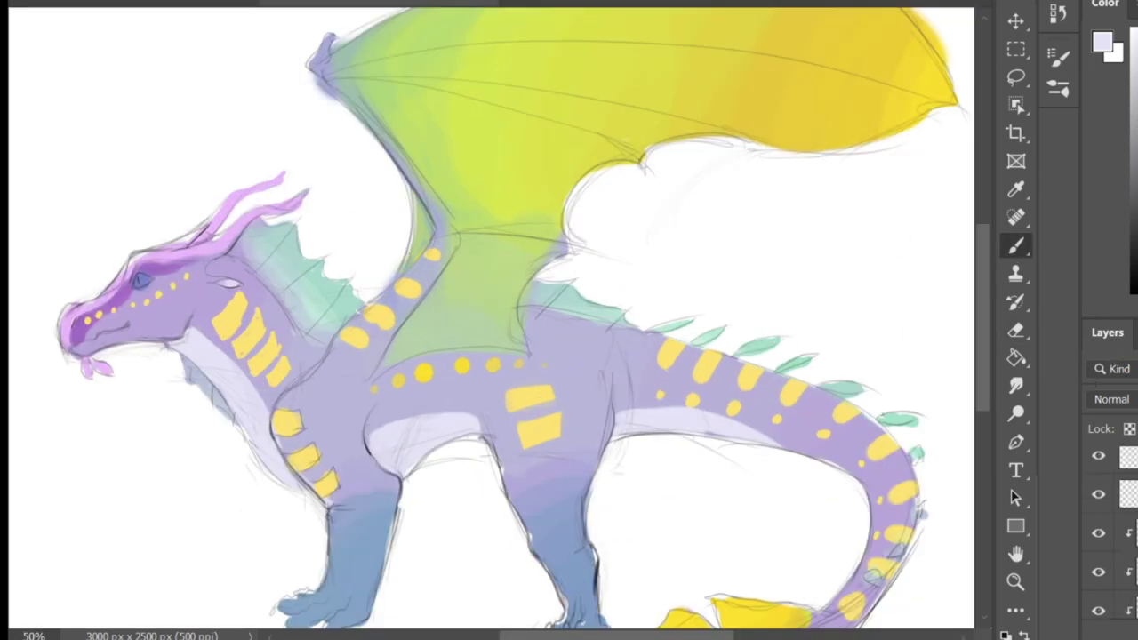
{"action": "left_click", "coordinate": [279, 343], "text": "alt"}
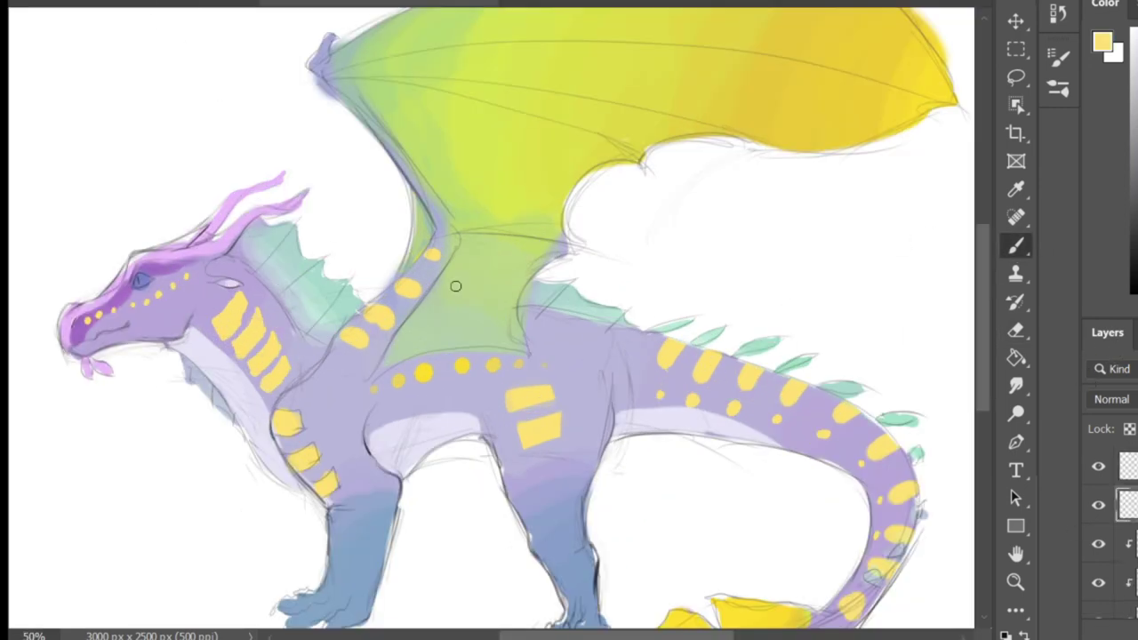
{"action": "key", "text": "ctrl+minus"}
{"action": "key", "text": "e"}
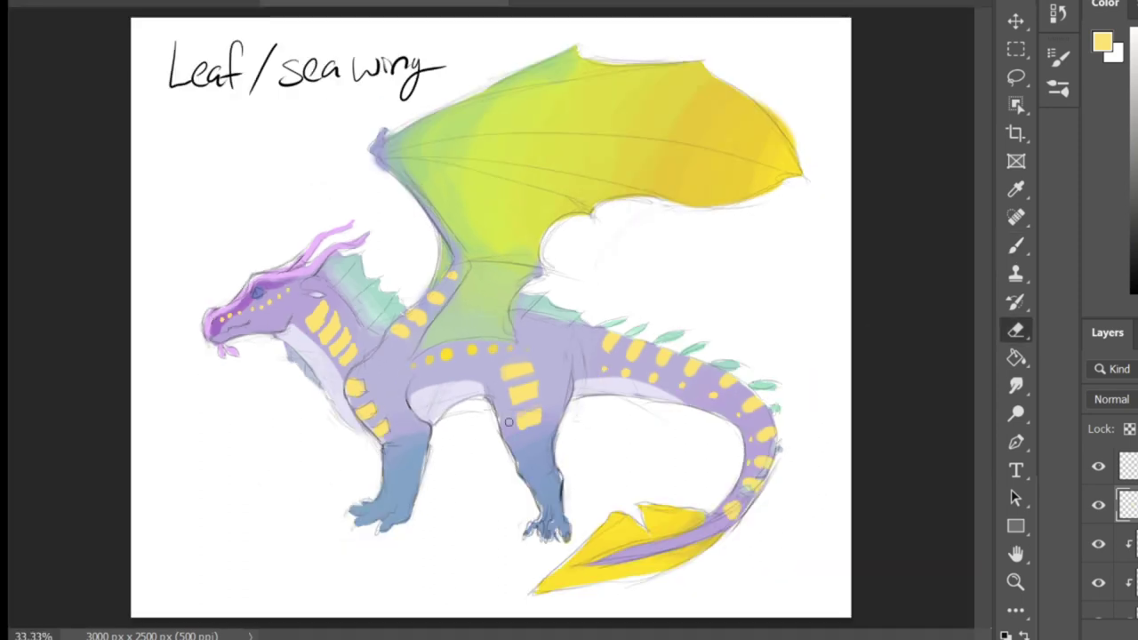
{"action": "key", "text": "ctrl+minus"}
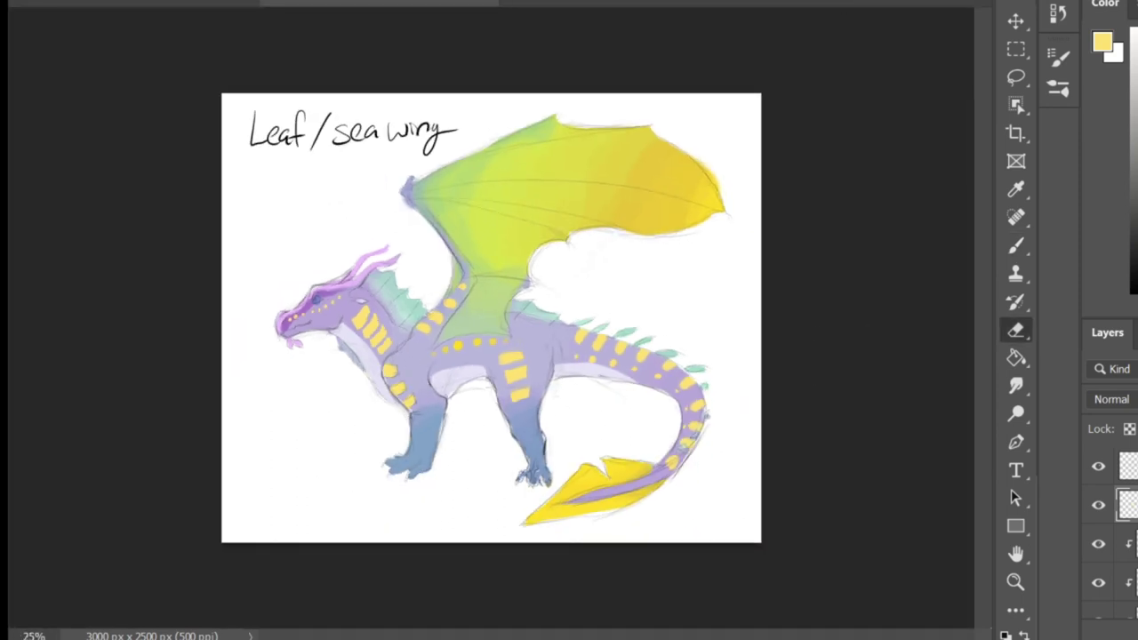